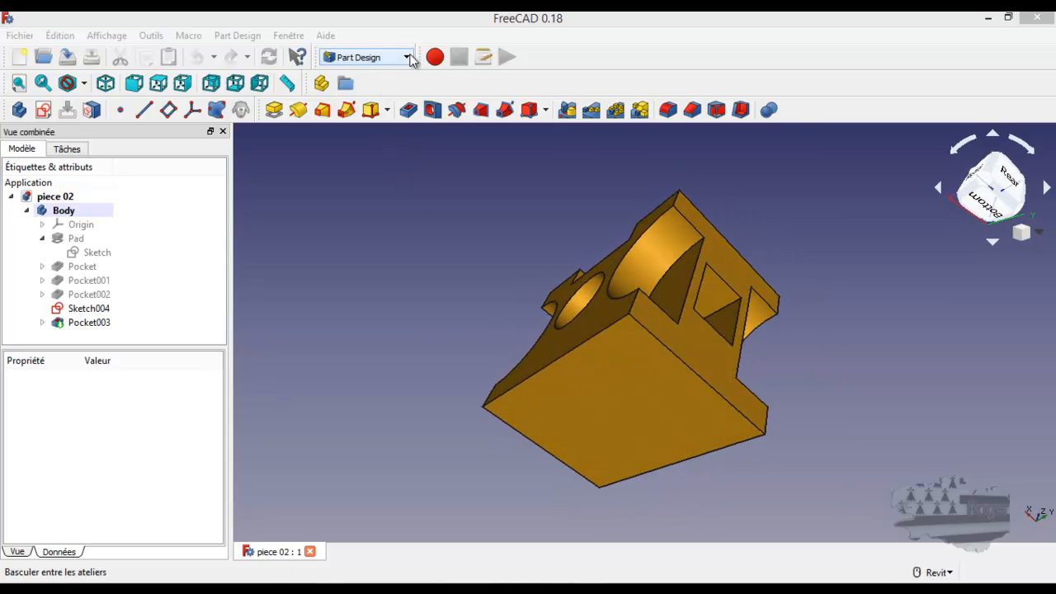
Review the list of available workbenches and the Addon manager entry, keeping Part Design as the active workbench.
click(408, 58)
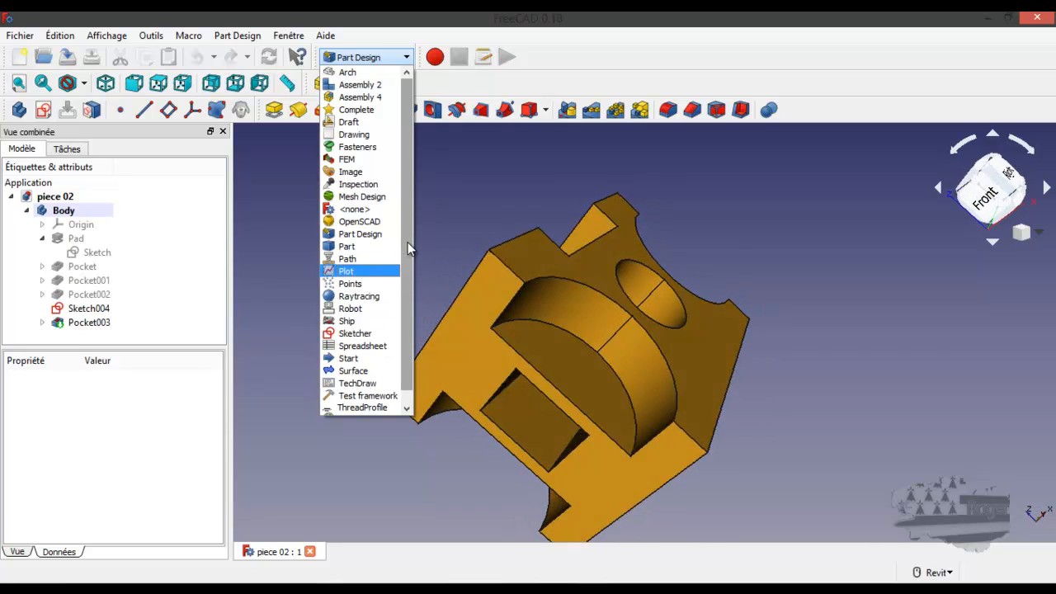
drag(407, 242, 406, 271)
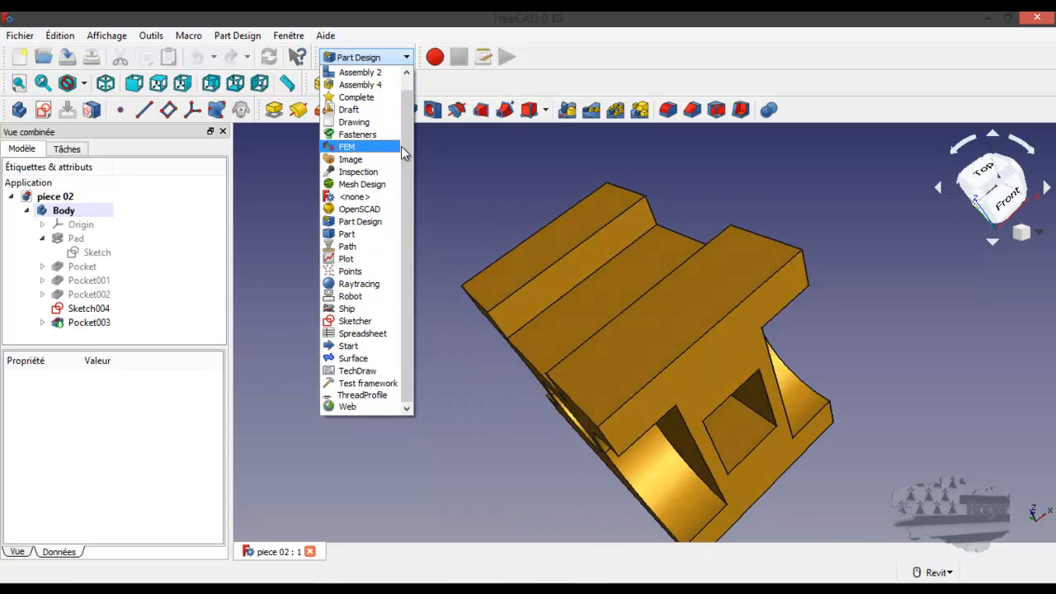
drag(405, 150, 405, 124)
click(484, 57)
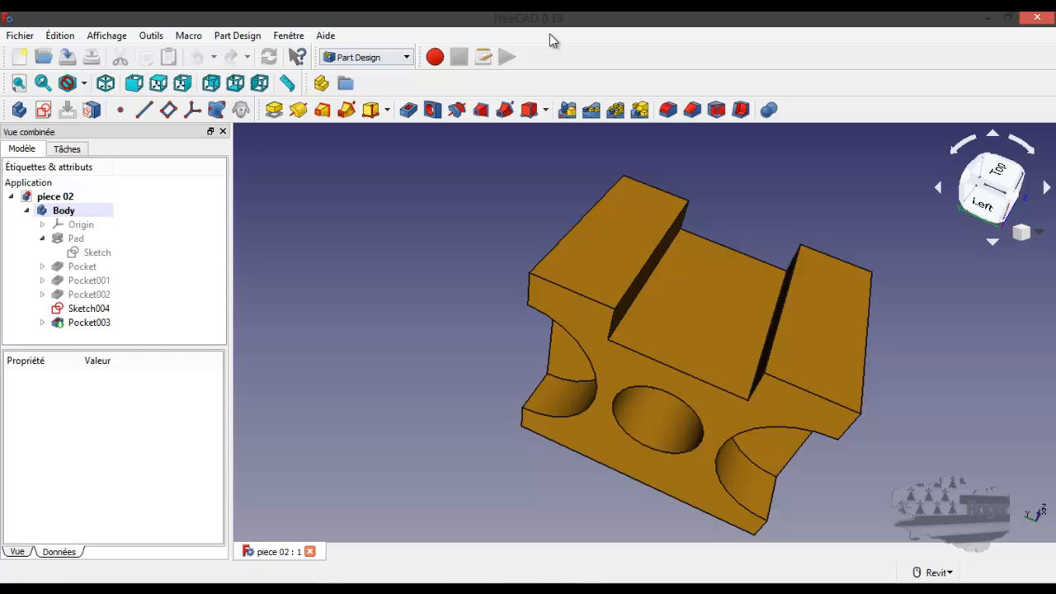
click(58, 37)
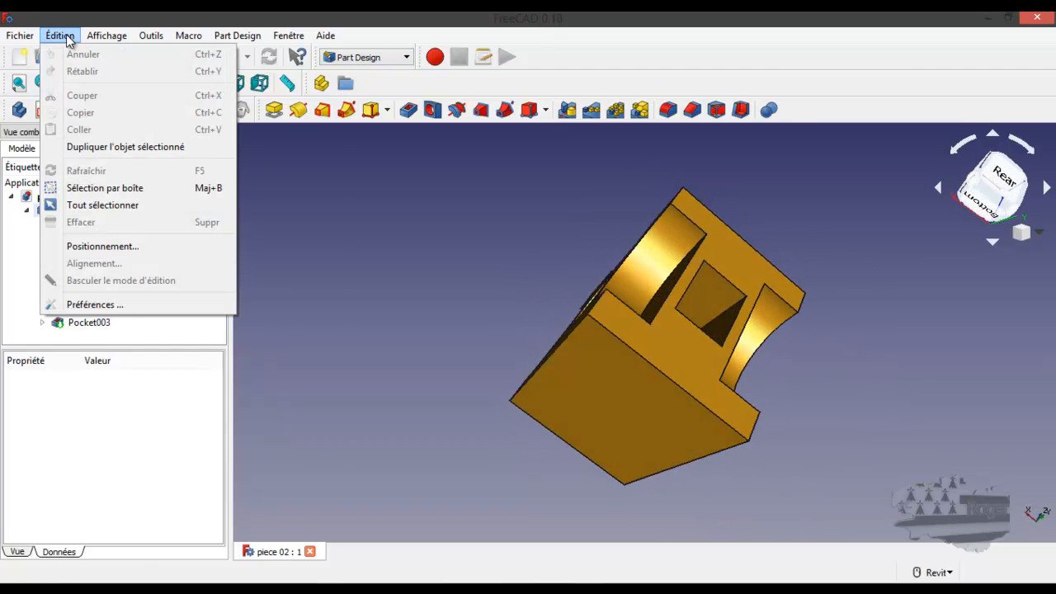
mouse_move(150, 38)
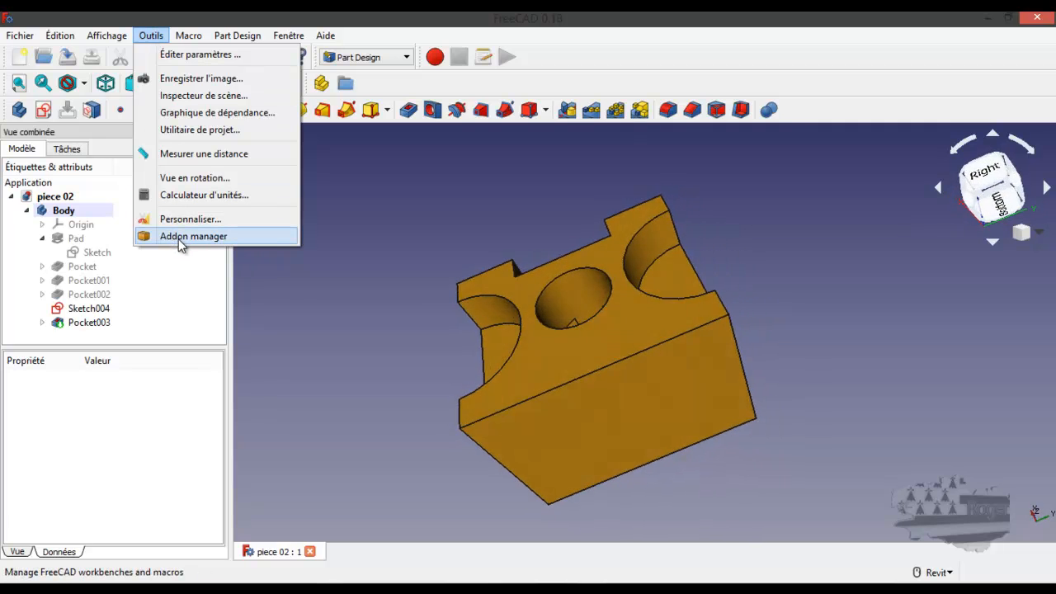
click(405, 58)
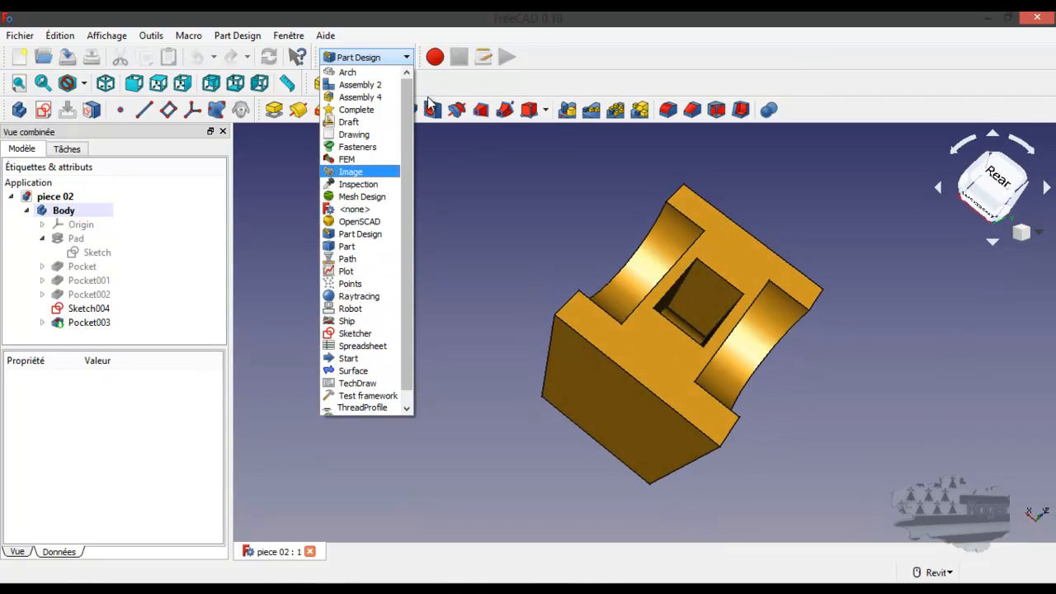
click(539, 45)
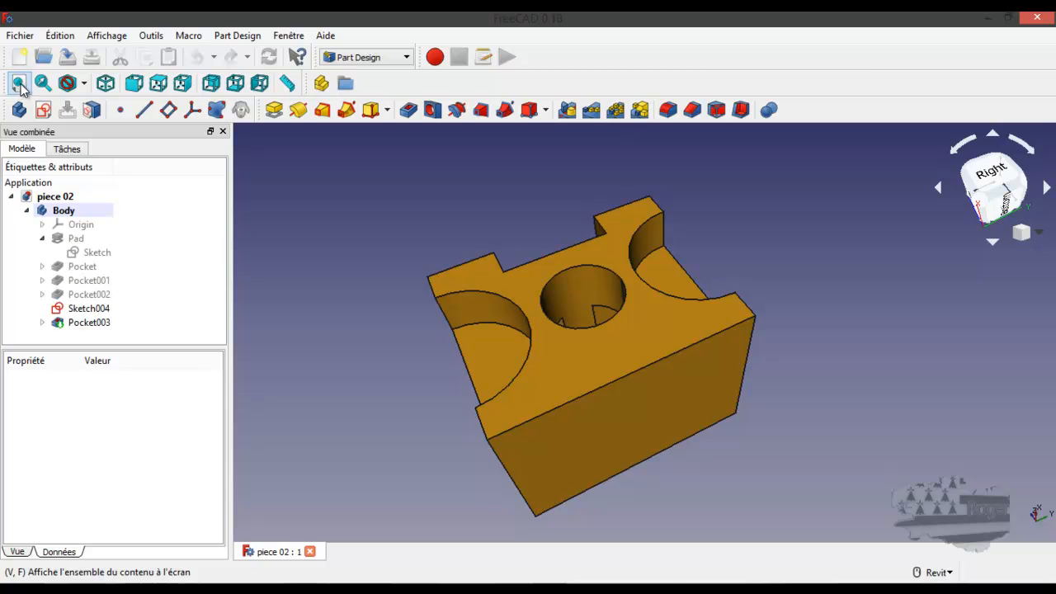
Pan the part out of the view and fit the whole model back on screen.
middle_drag(503, 239, 783, 536)
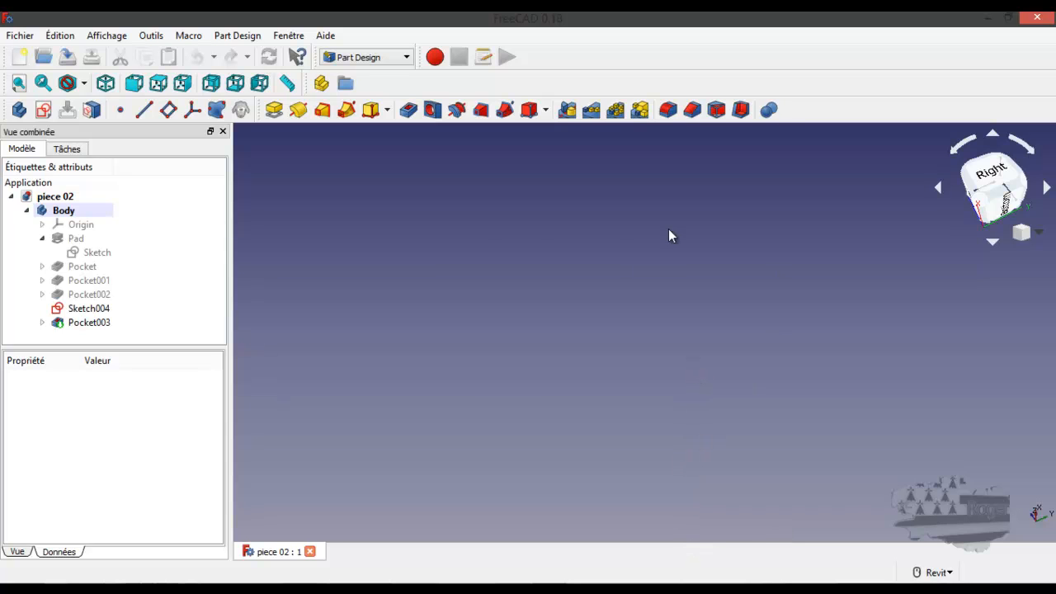
click(20, 84)
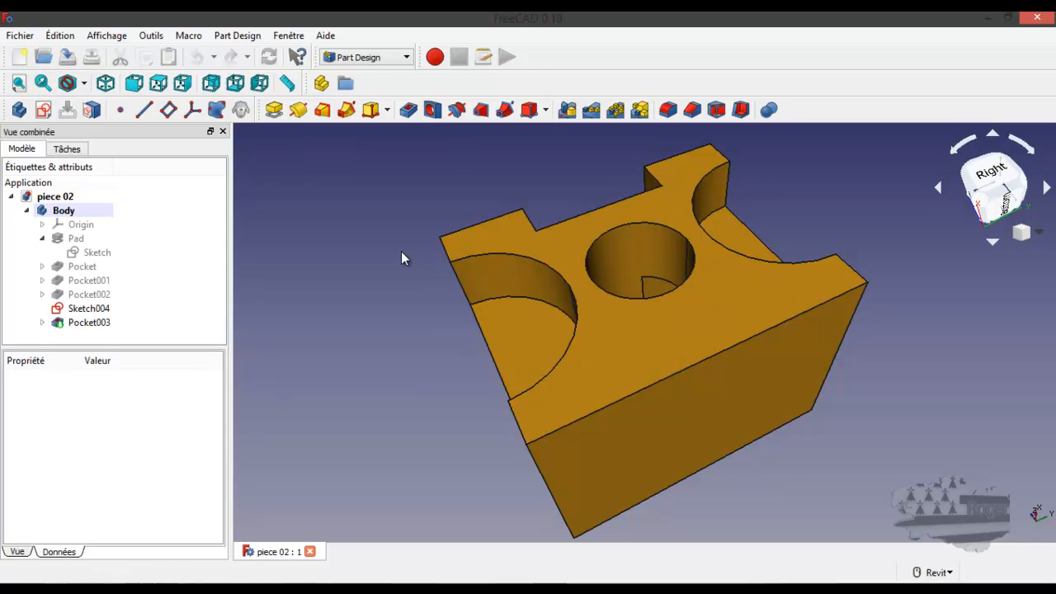
Select the floor face of the far rounded recess, pan the part away, bring it back into view, and clear the selection.
click(624, 317)
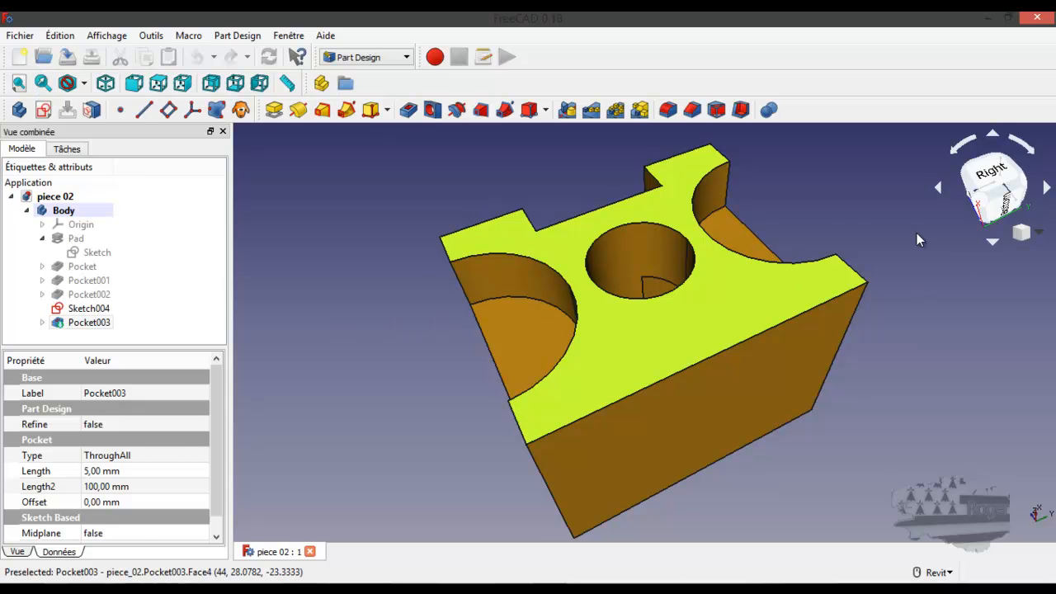
click(742, 235)
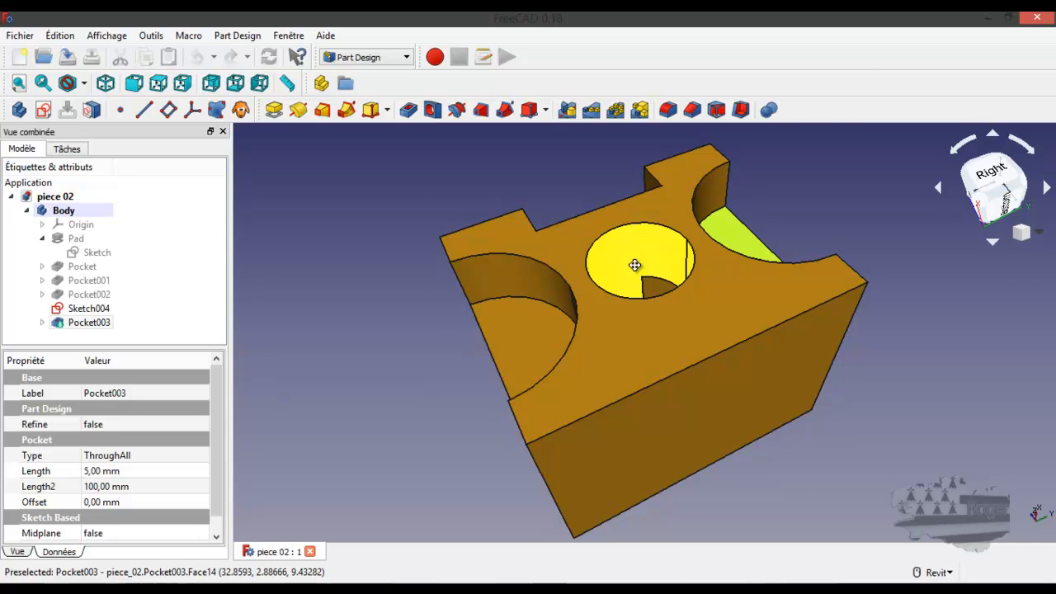
middle_drag(634, 265, 672, 584)
middle_drag(664, 280, 666, 375)
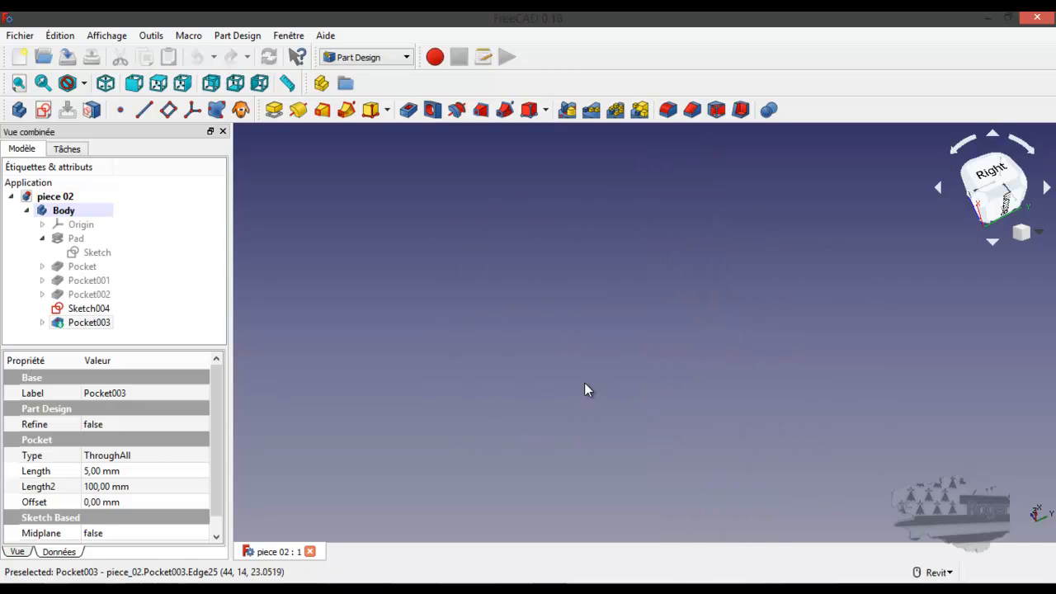
click(43, 83)
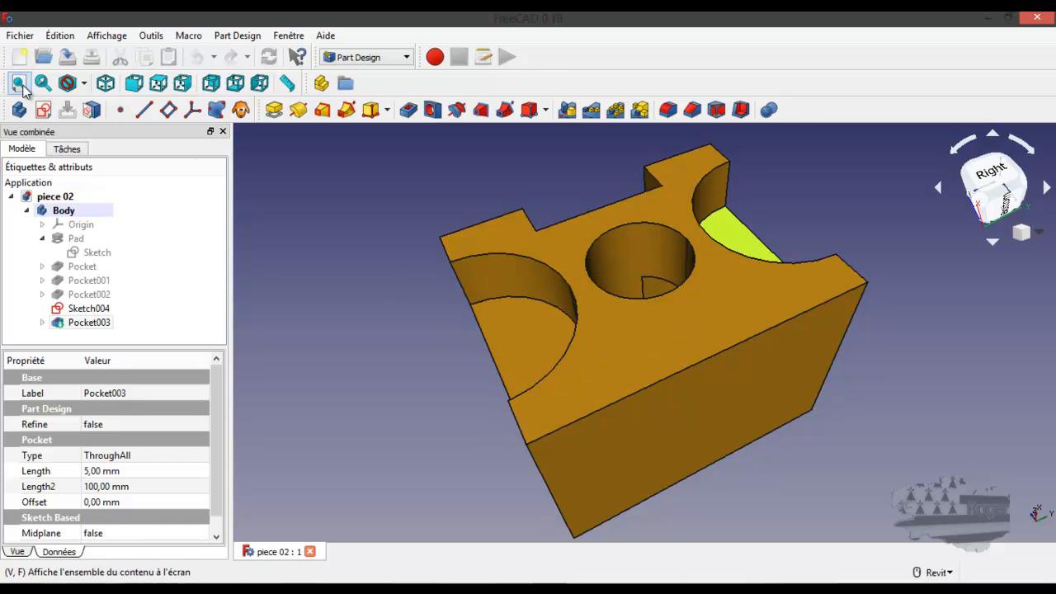
click(326, 291)
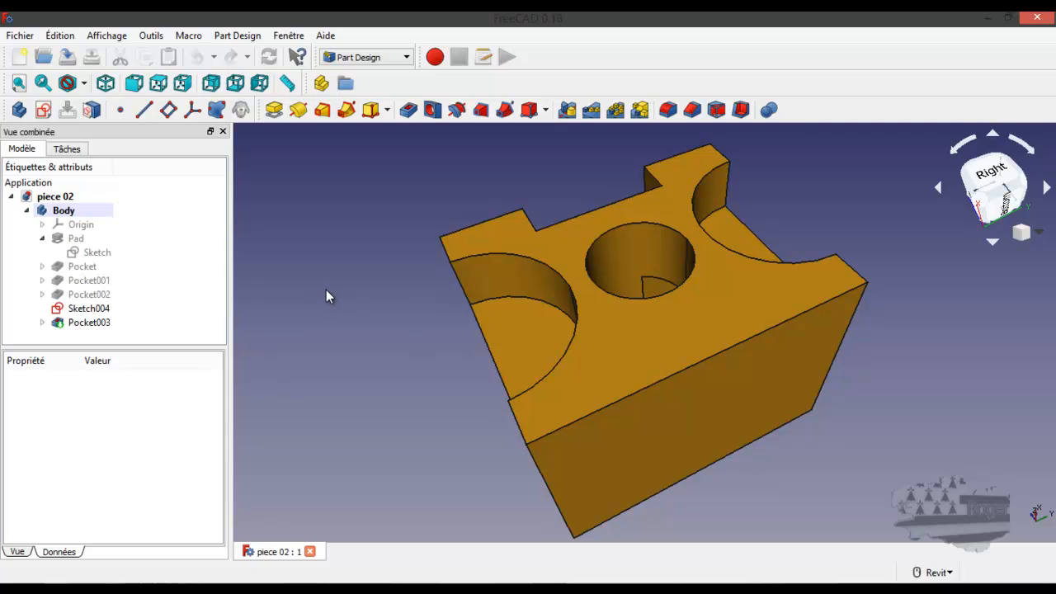
Display the part in the Filaire ombré draw style, switch it to Ombré, and inspect it from another angle.
click(85, 86)
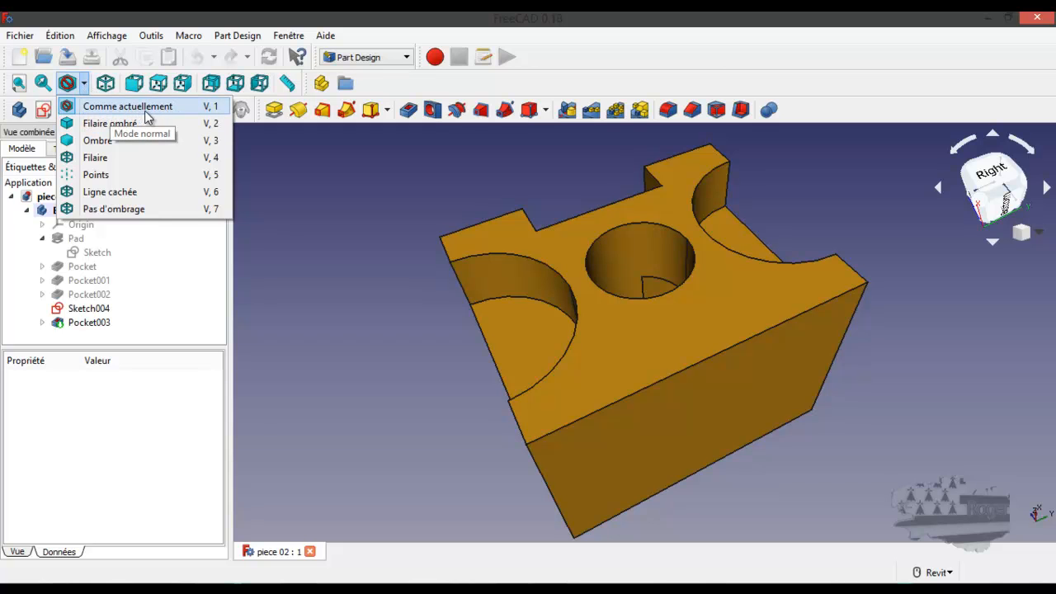
click(105, 126)
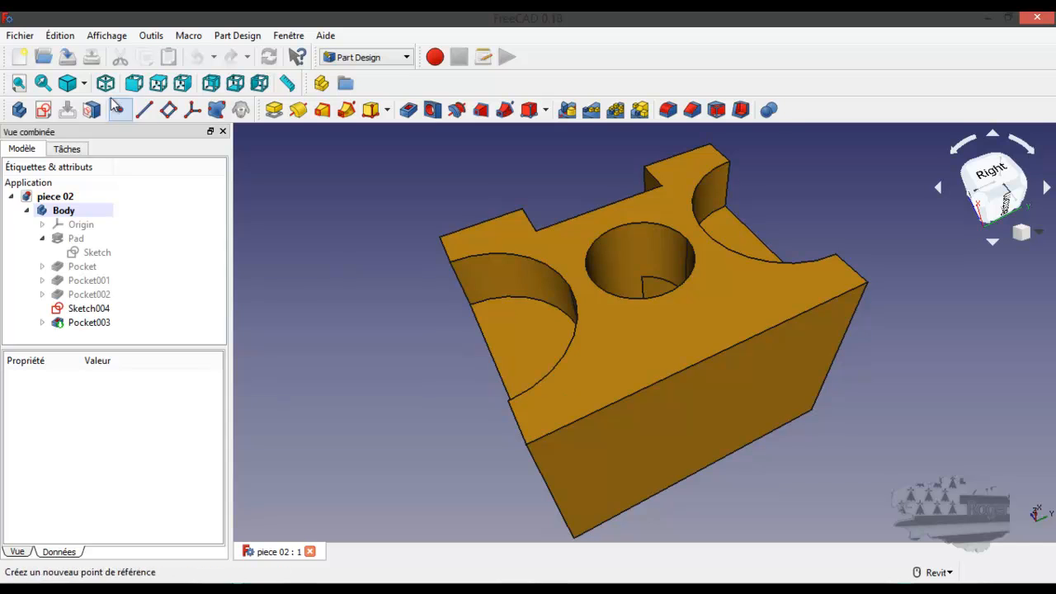
click(84, 82)
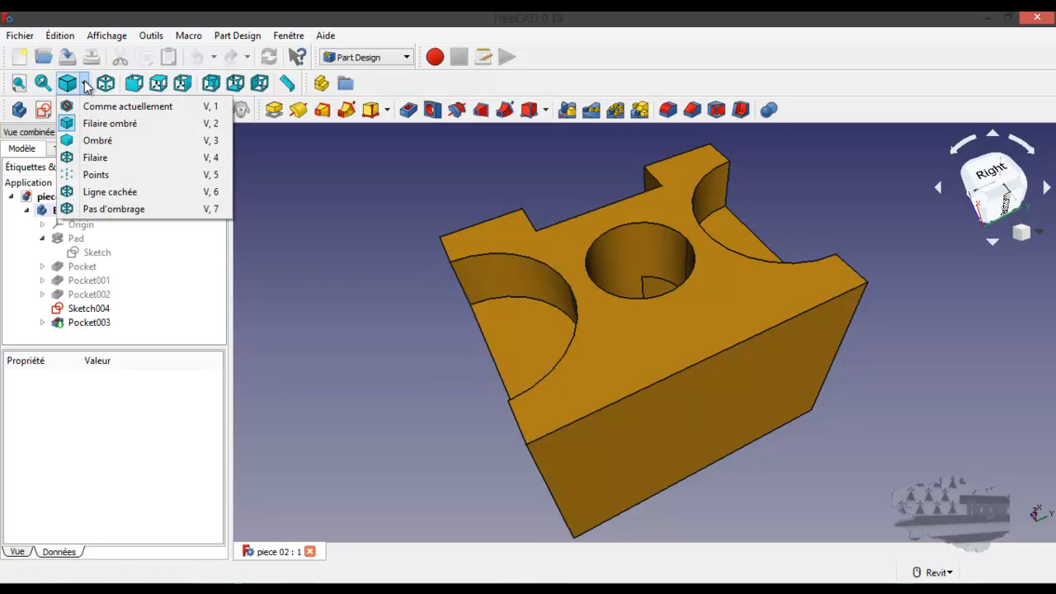
click(108, 138)
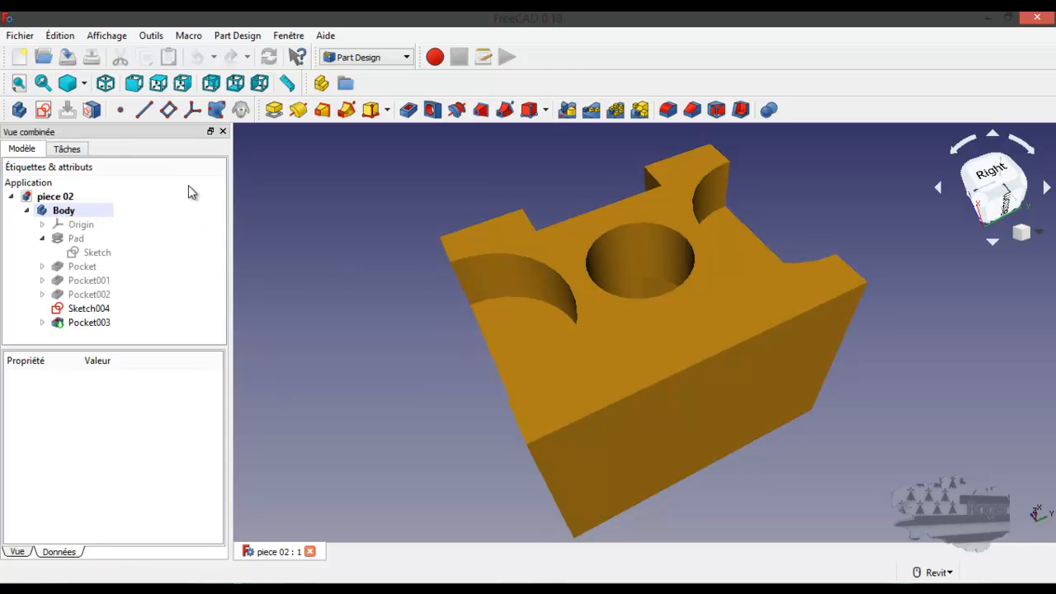
shift+middle_drag(526, 325, 574, 447)
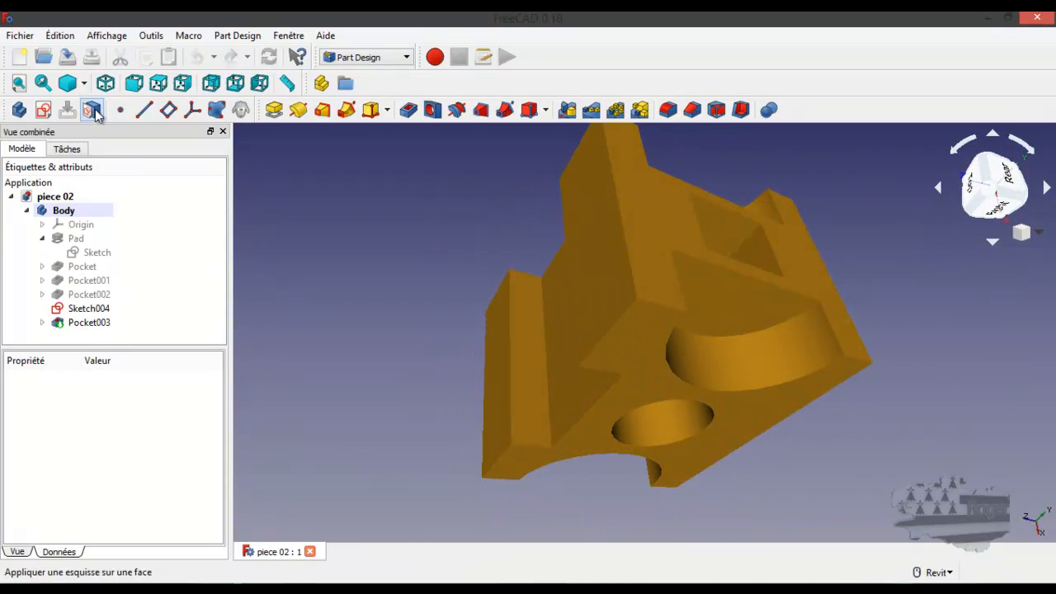
Display the part in the Filaire draw style, inspect it from another angle, and select an inner edge.
click(85, 84)
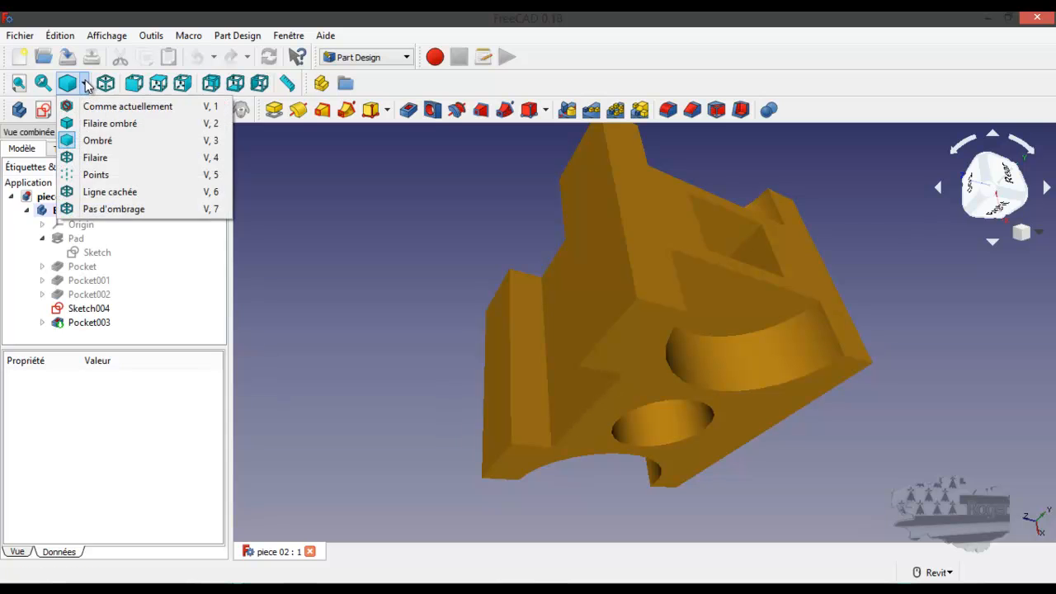
click(92, 159)
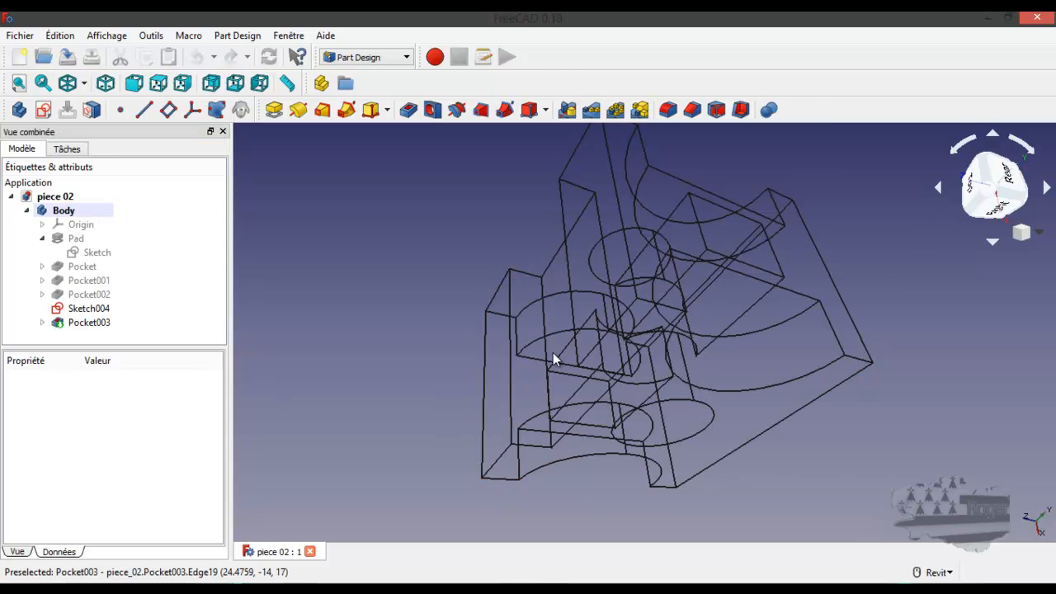
shift+middle_drag(554, 348, 686, 393)
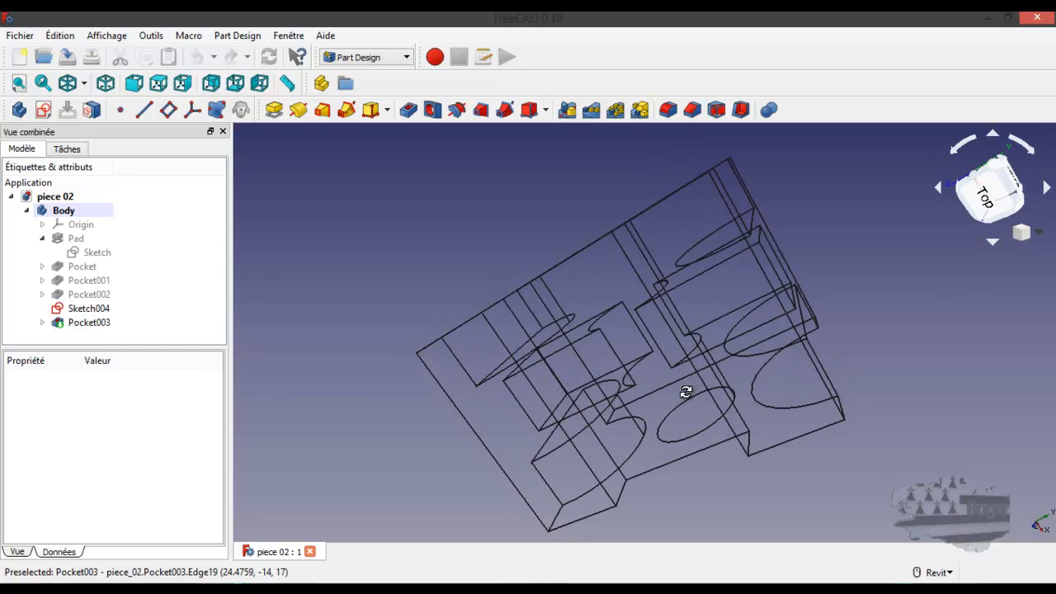
click(610, 353)
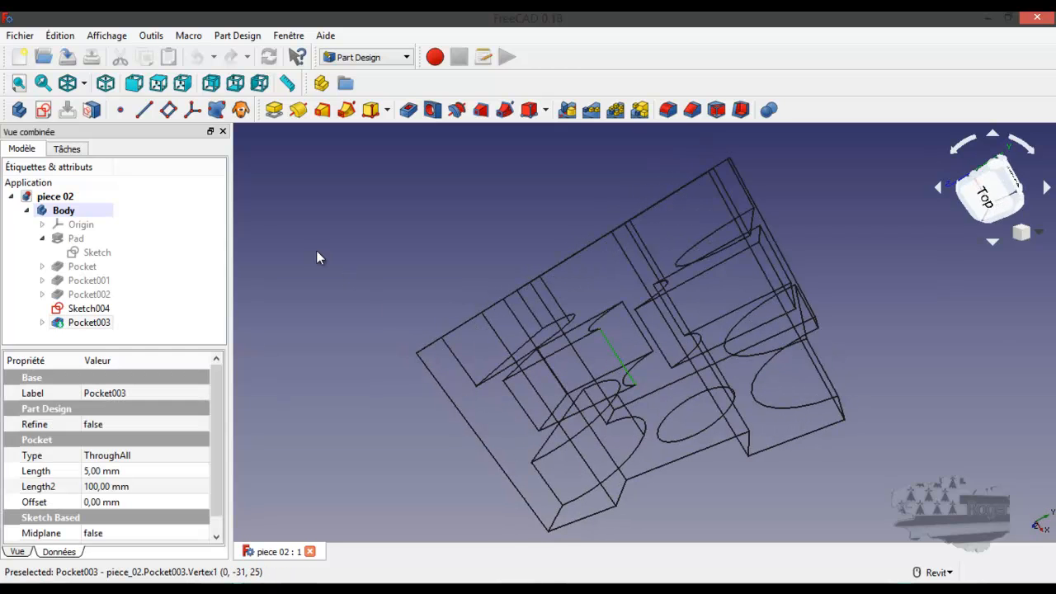
Switch the draw style to Filaire ombré and on to Ligne cachée, and inspect the part's mesh lines.
click(84, 82)
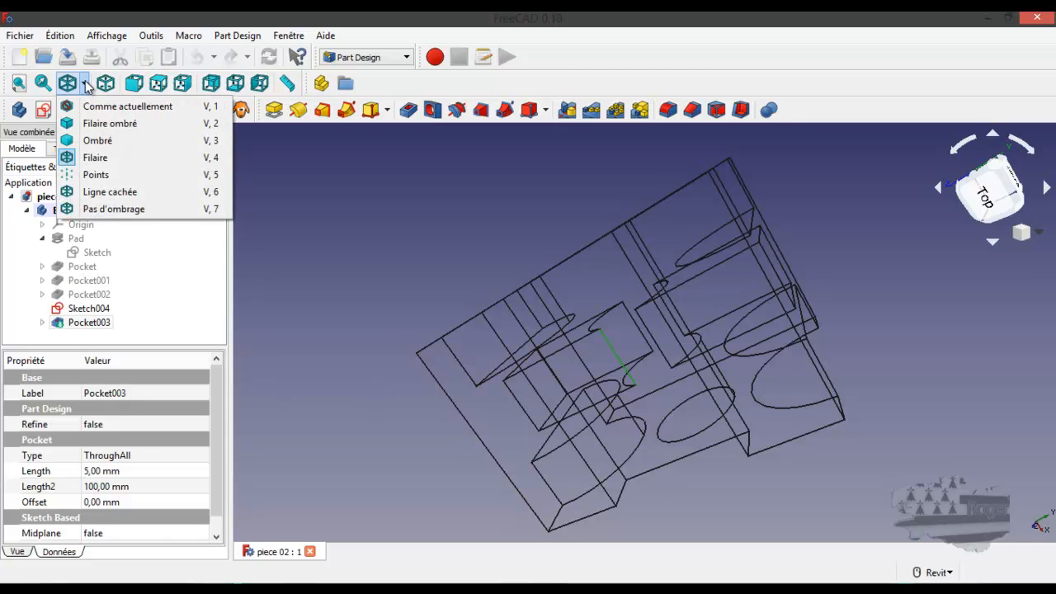
click(98, 123)
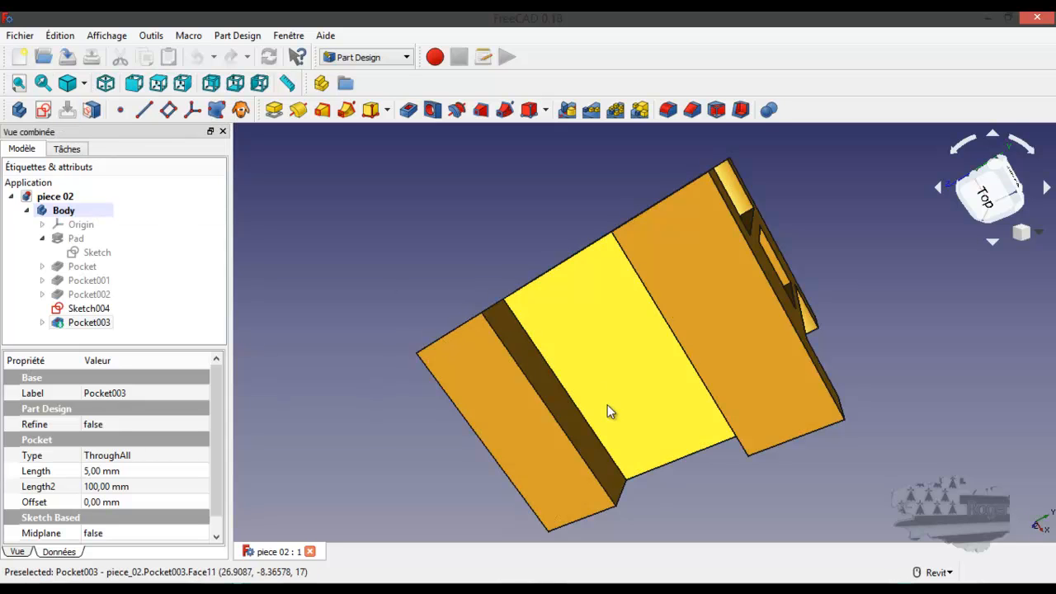
click(84, 83)
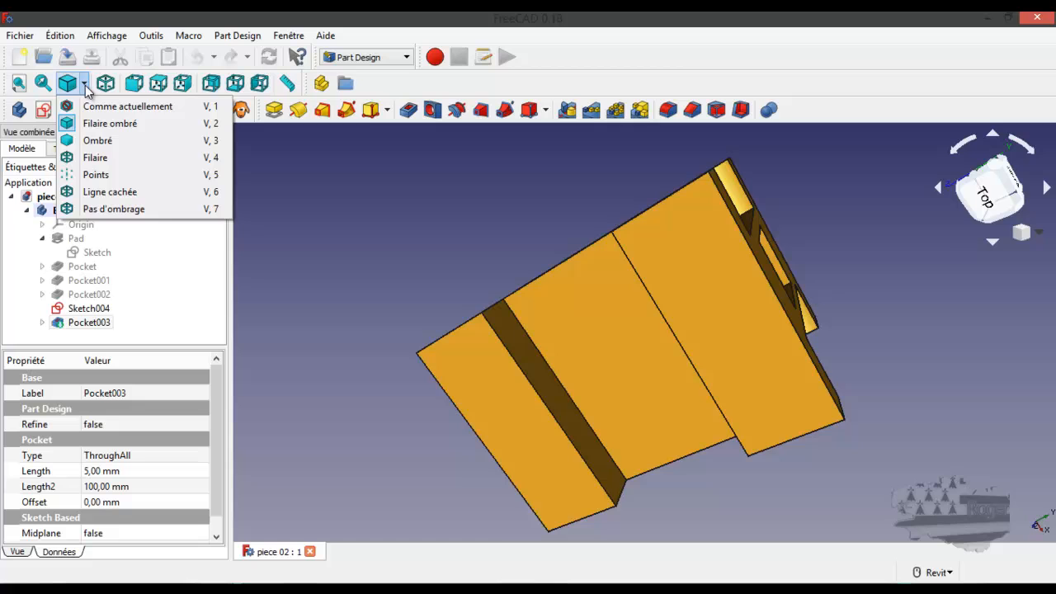
click(90, 192)
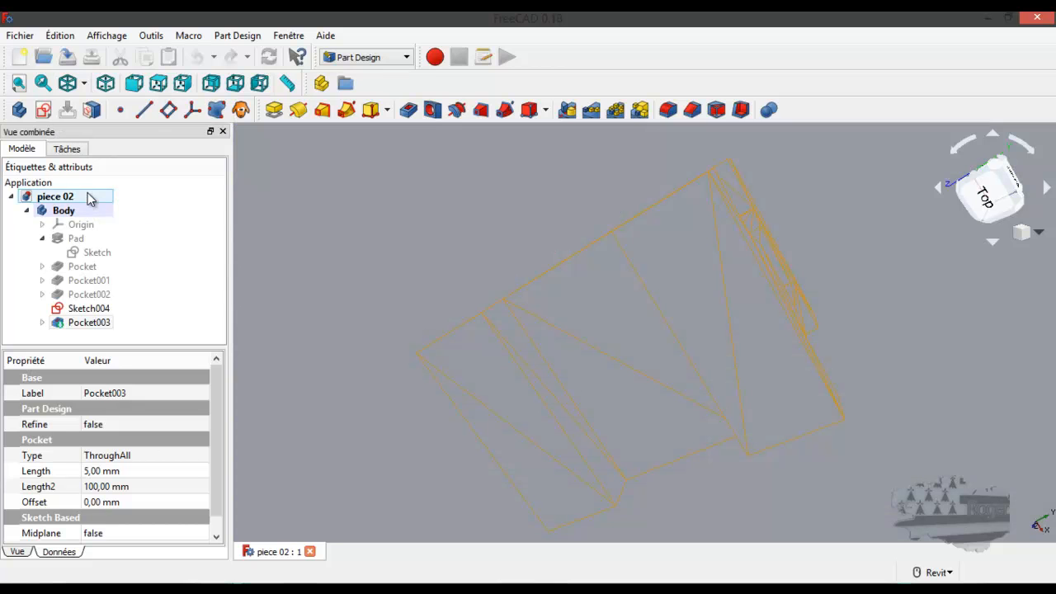
shift+middle_drag(608, 323, 720, 414)
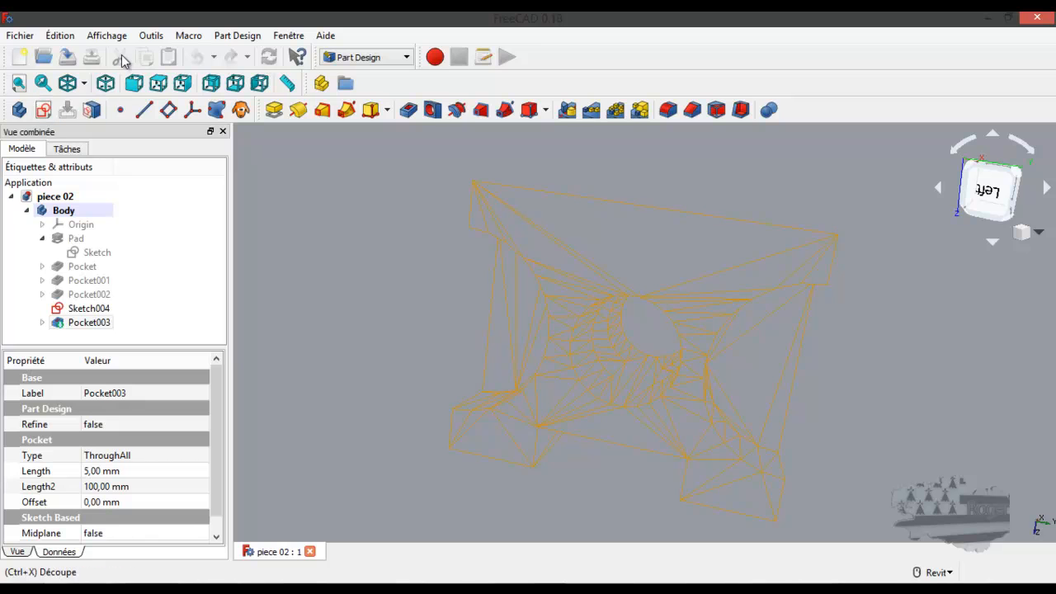
Display the part in the Pas d'ombrage draw style and inspect its recesses and holes.
click(85, 83)
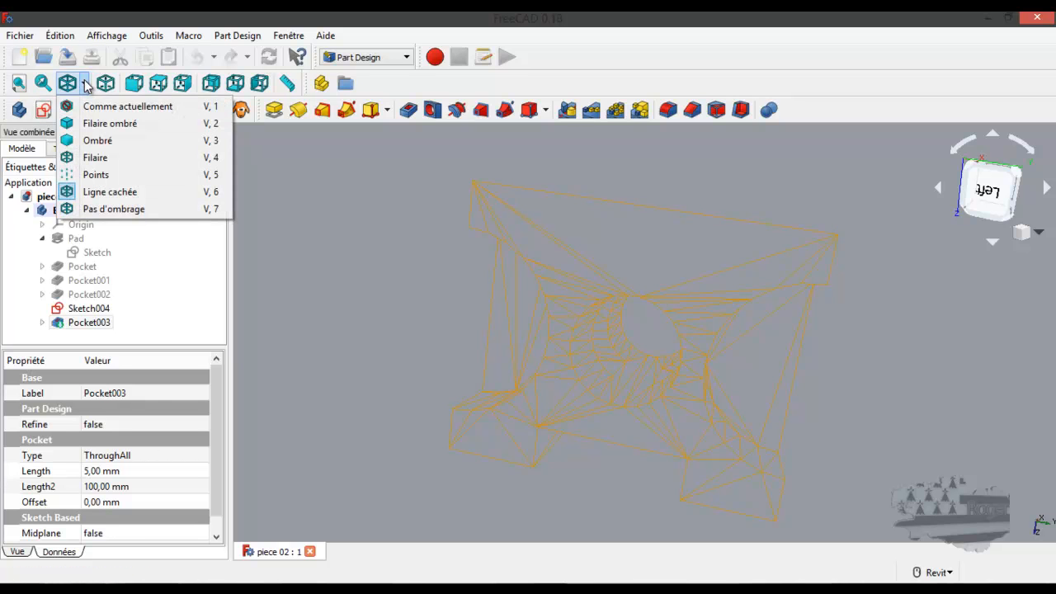
click(105, 209)
shift+middle_drag(630, 369, 570, 288)
shift+middle_drag(714, 381, 763, 352)
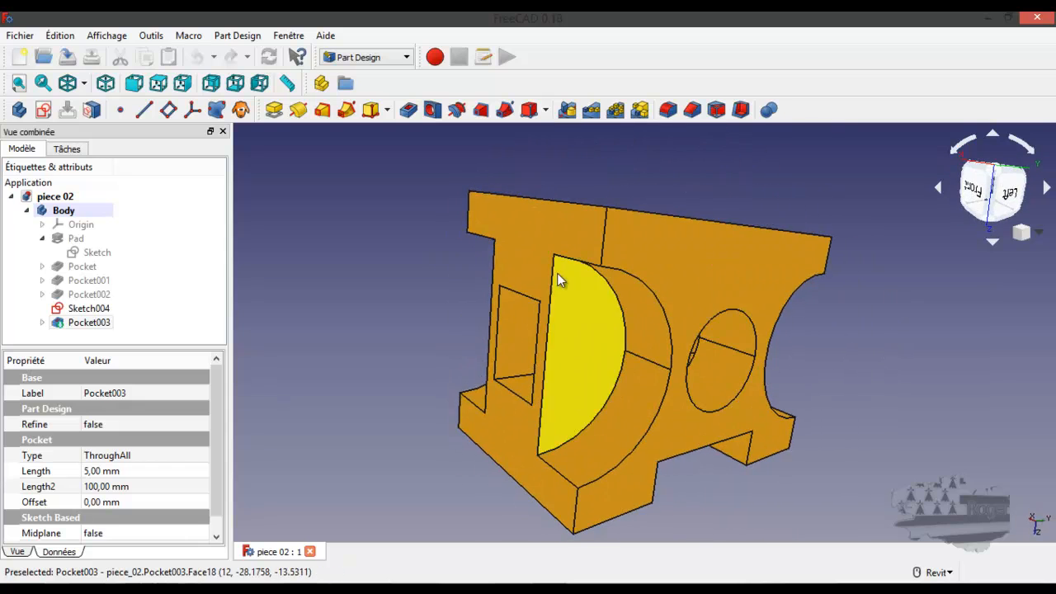
Set the draw style back to Filaire ombré.
click(85, 84)
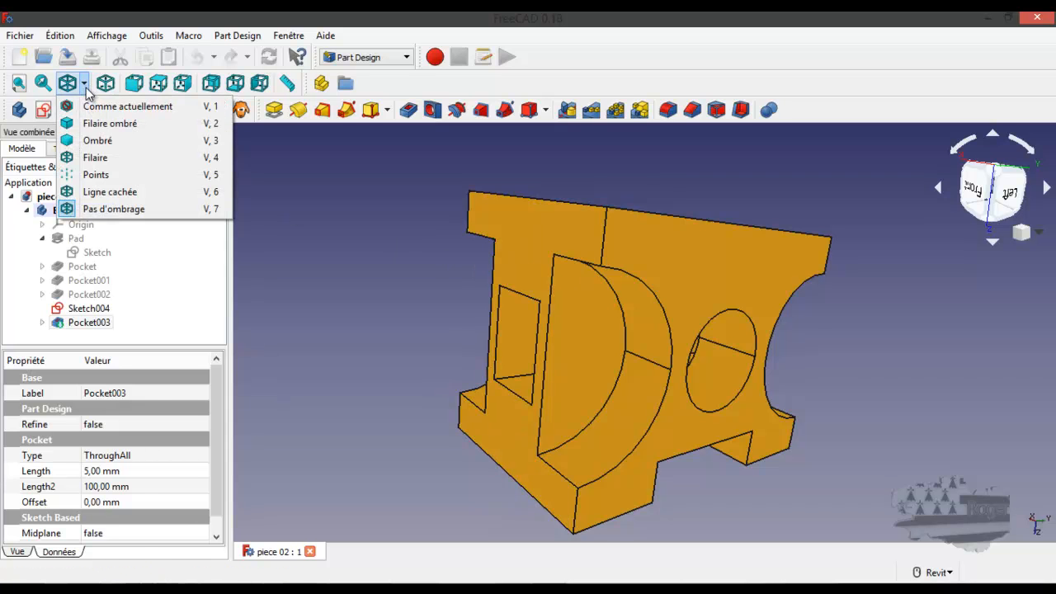
click(96, 124)
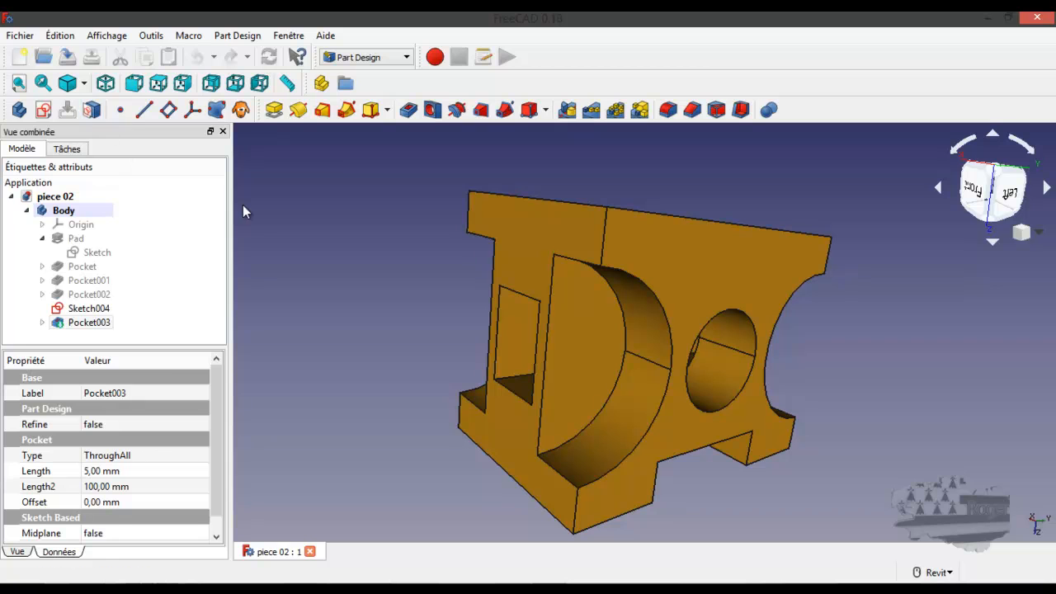
View the part in the standard isometric, front and top orientations in turn.
click(105, 83)
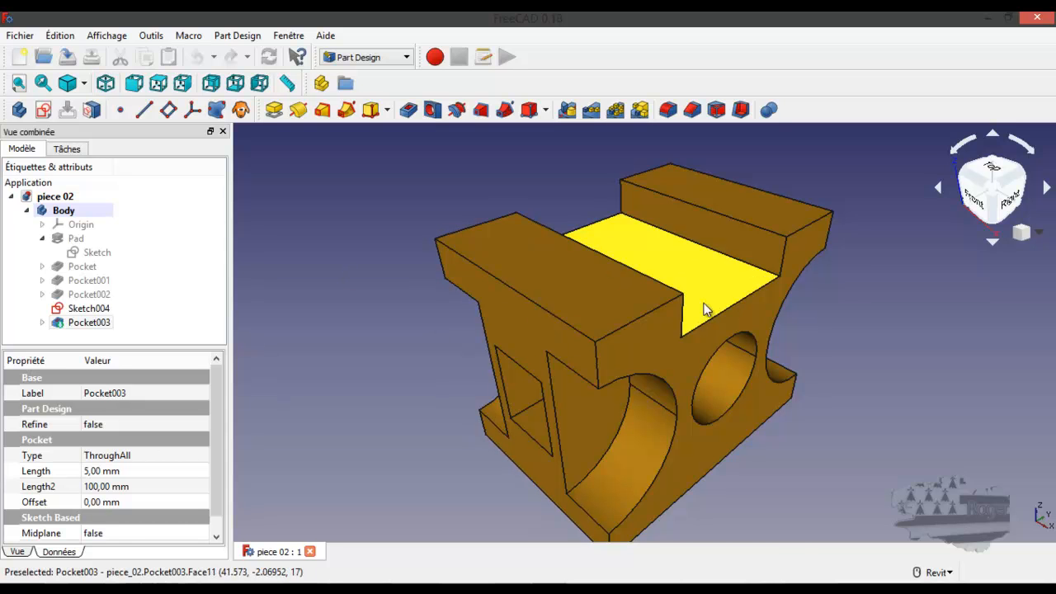
click(135, 83)
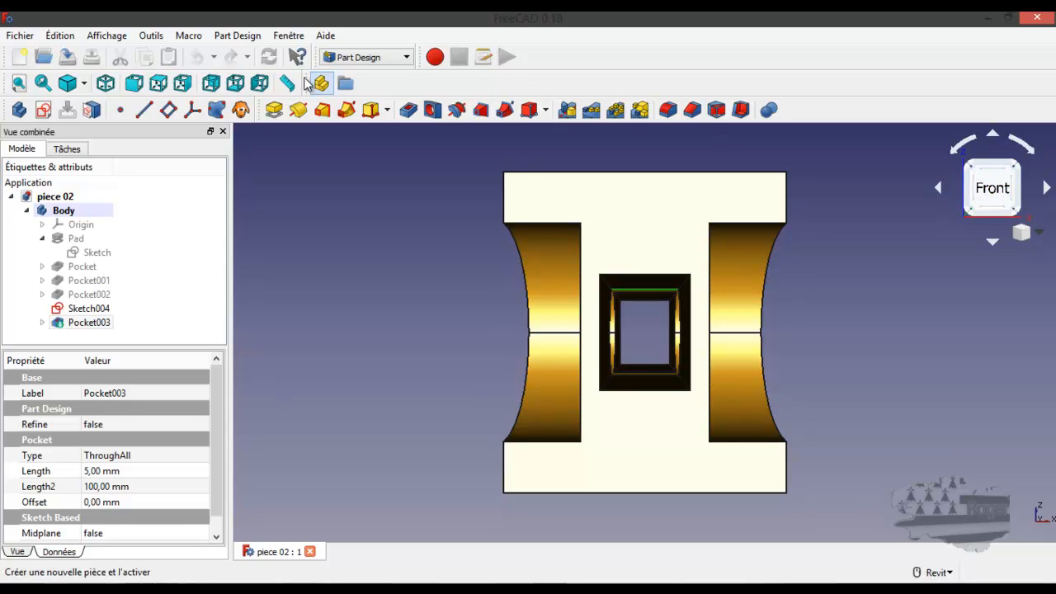
click(159, 84)
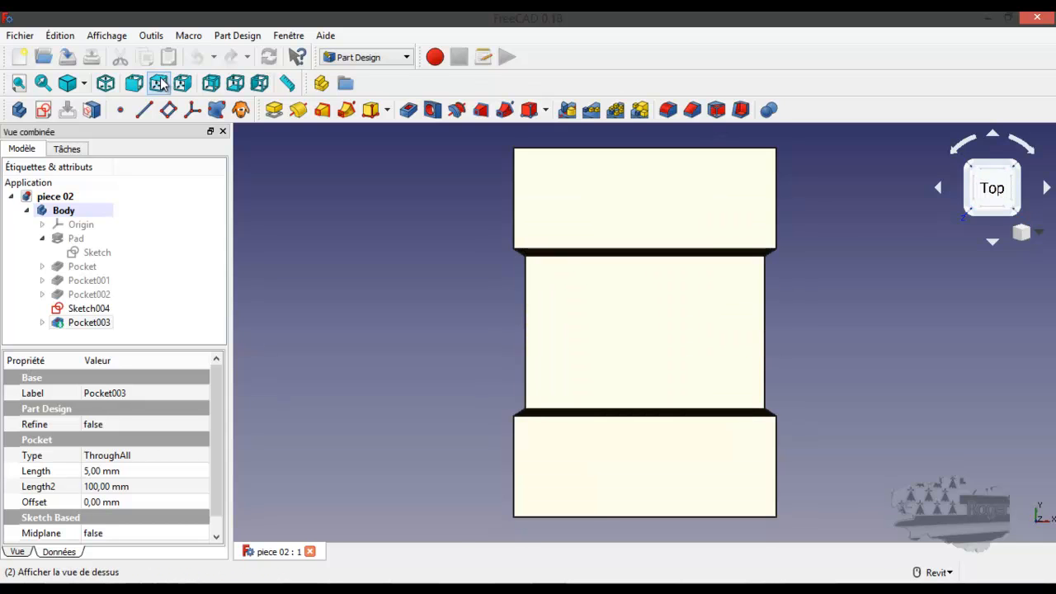
View the part in the standard right, rear, bottom and left orientations in turn.
click(182, 84)
click(212, 83)
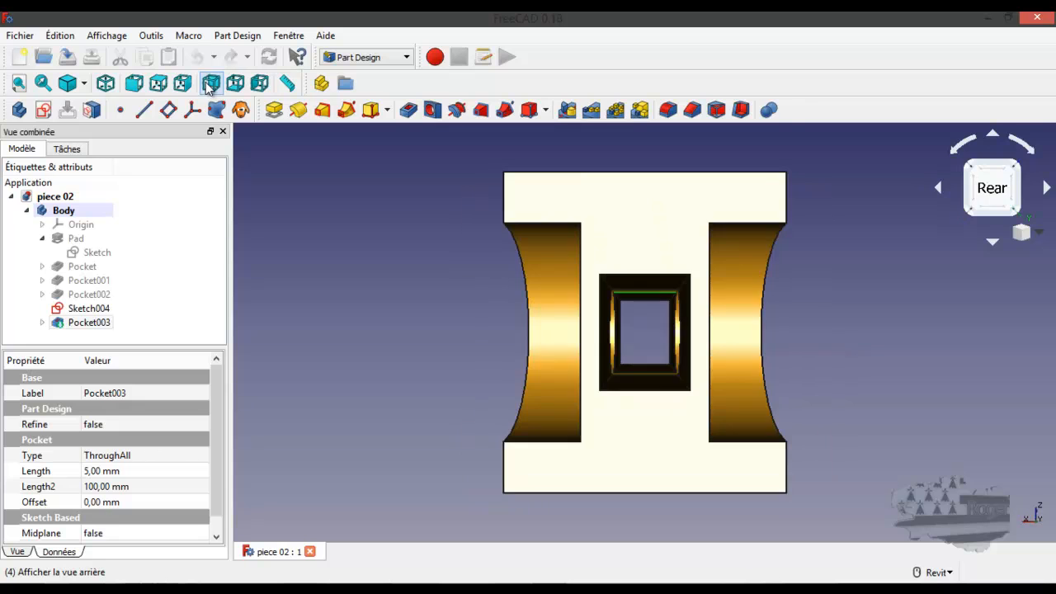
click(235, 83)
click(257, 83)
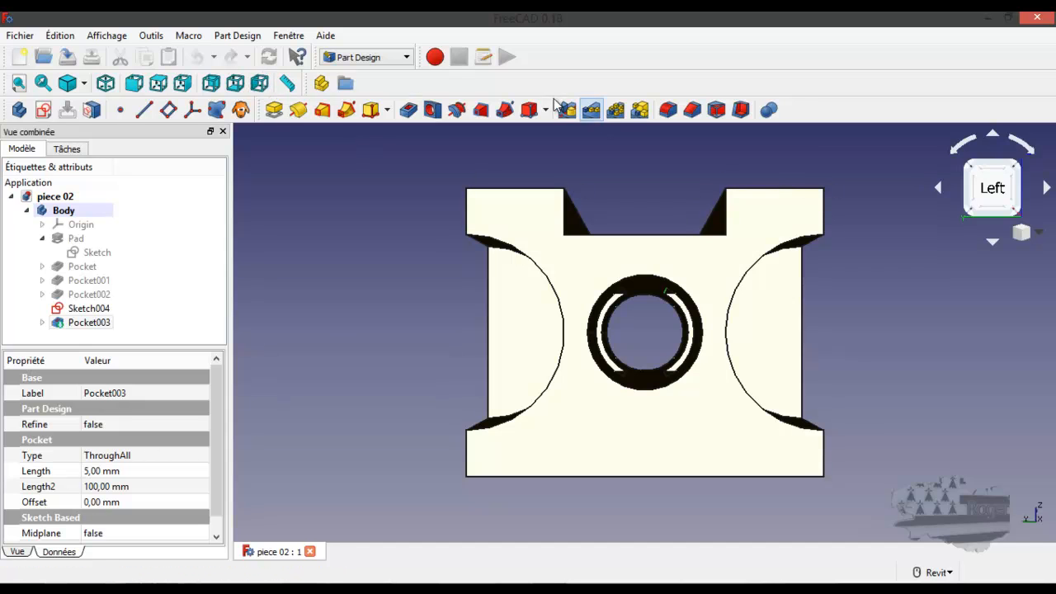
Measure the length of the part's upper edge beside the central notch, from the outer corner to the notch corner.
click(288, 83)
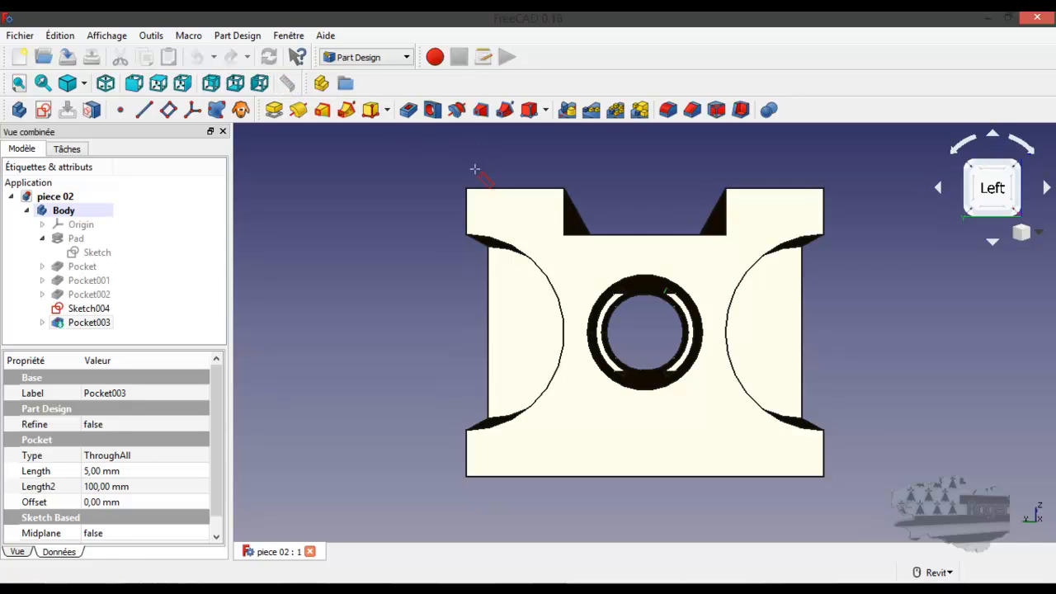
scroll(470, 183, up, 6)
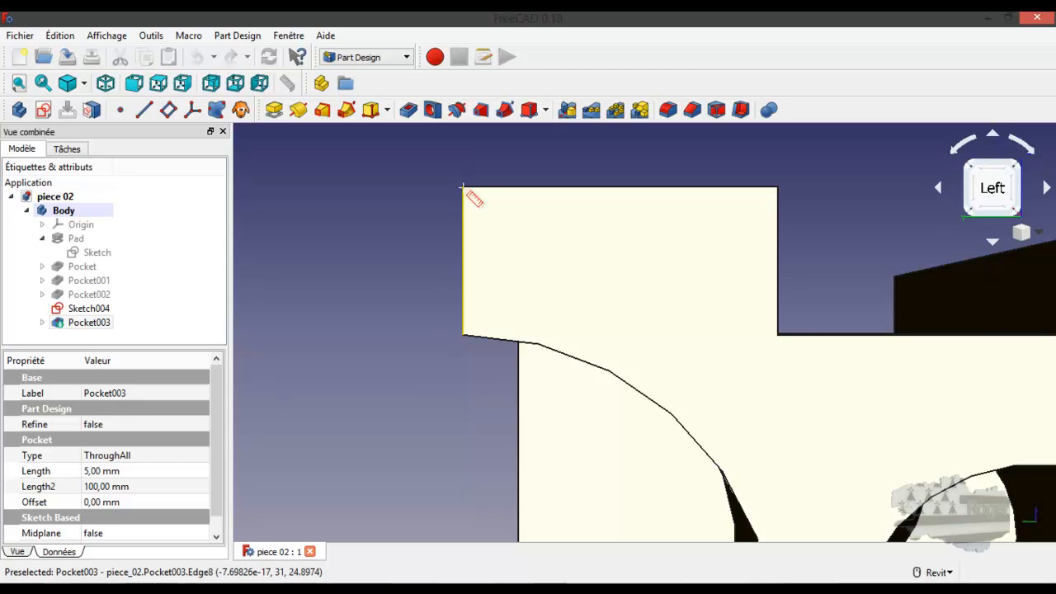
click(462, 186)
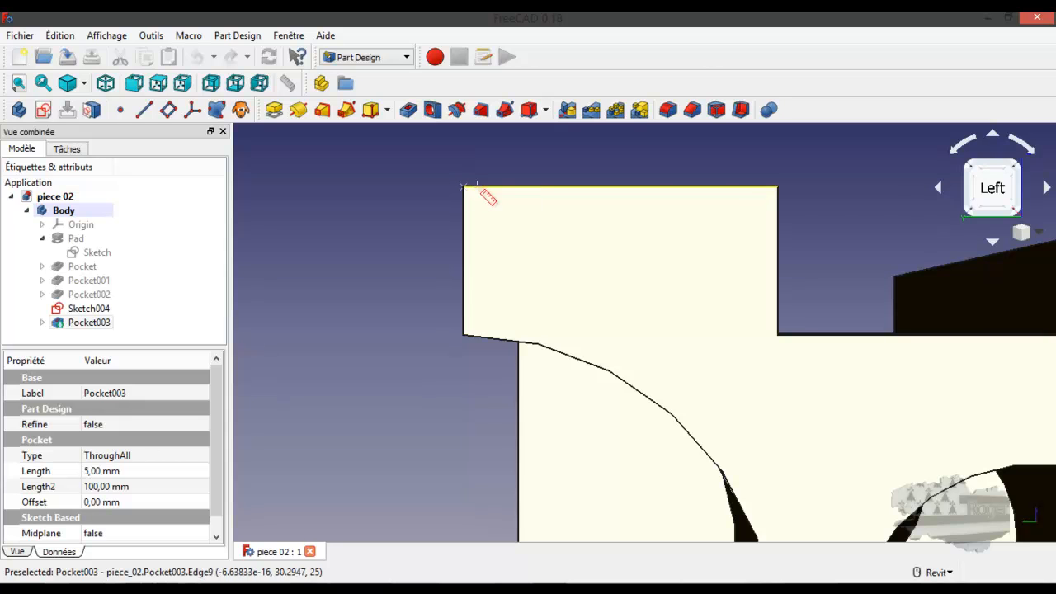
click(777, 187)
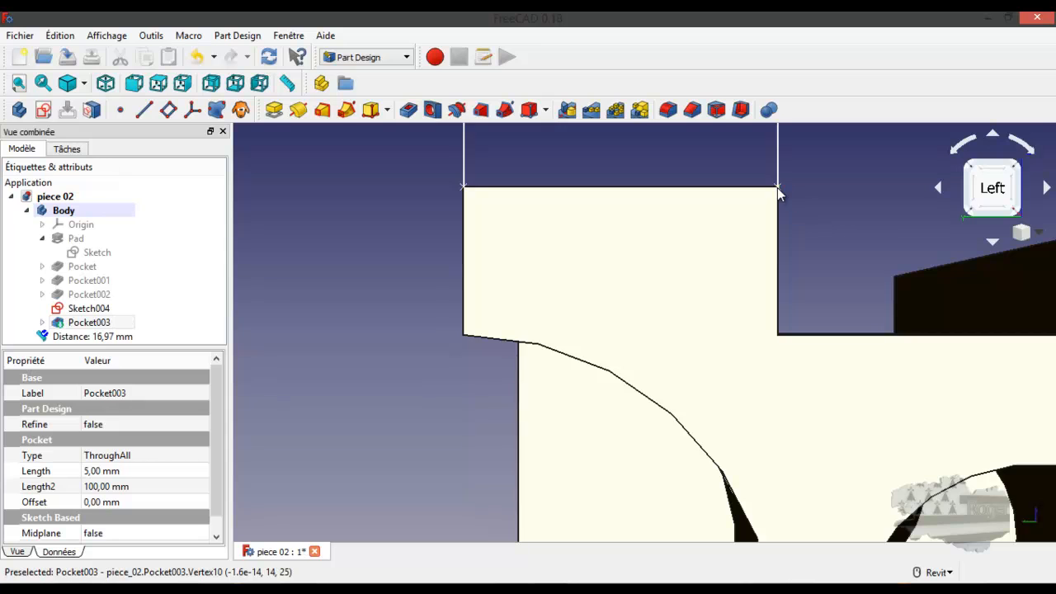
scroll(734, 301, down, 5)
scroll(790, 183, up, 3)
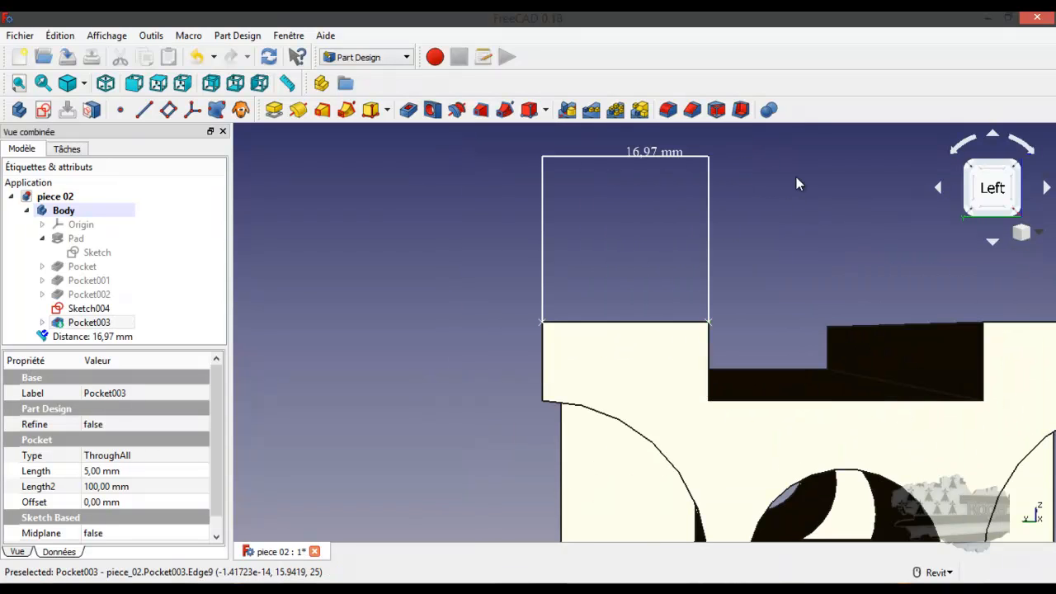
scroll(730, 377, down, 3)
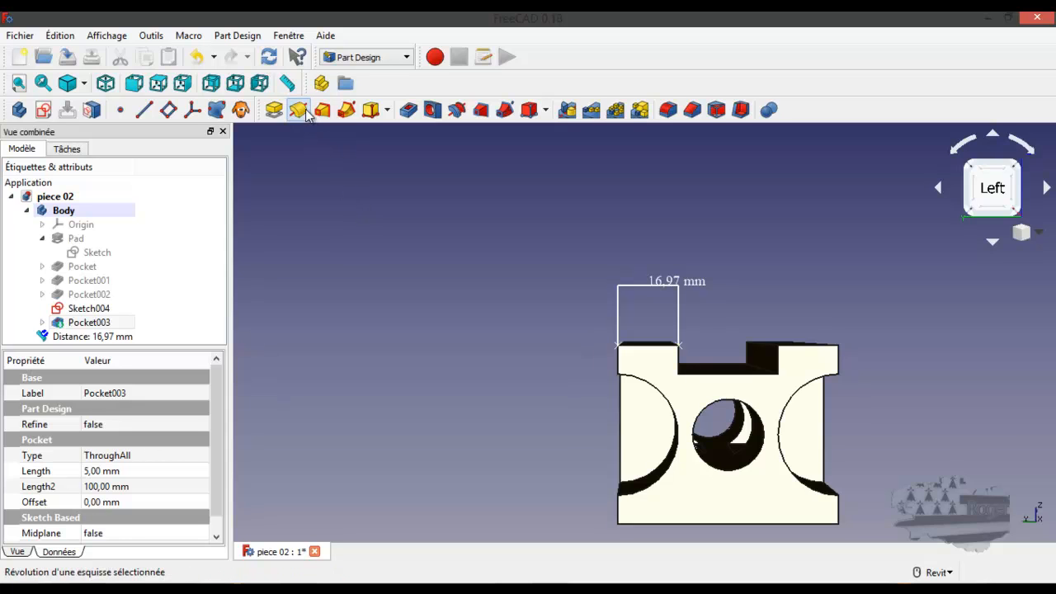
Undo the distance measurement and close the piece 02 document without saving.
key(ctrl+z)
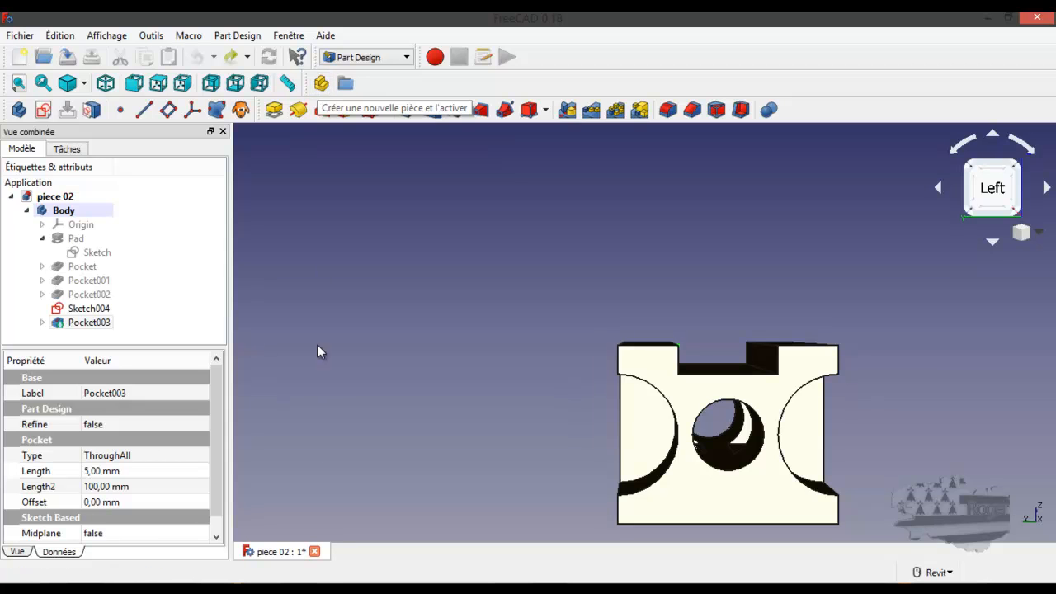
click(314, 551)
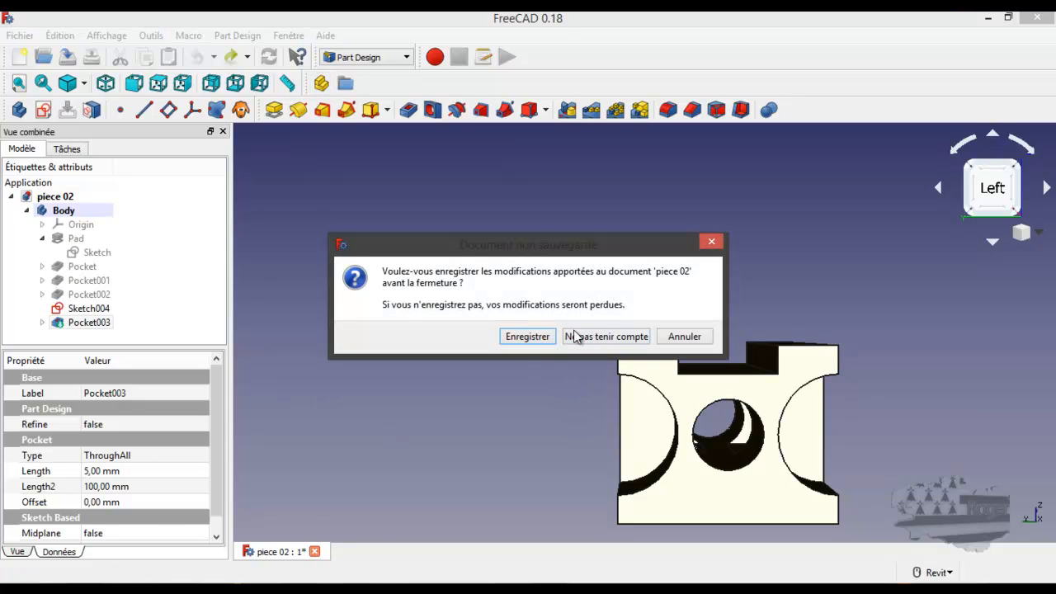
click(602, 334)
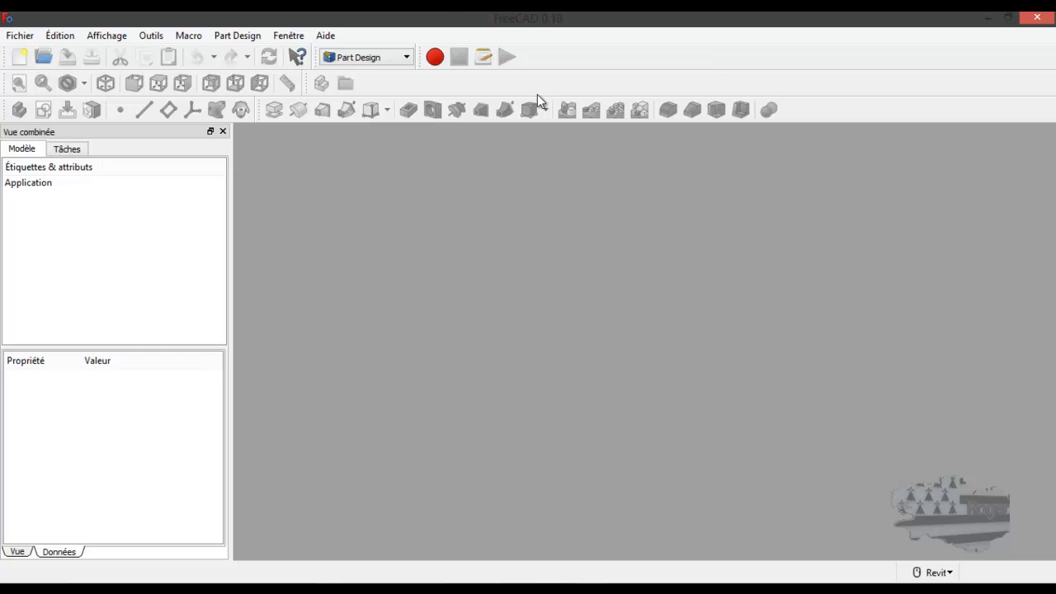
Create a new empty document and check the actions available for it in the model tree.
click(19, 58)
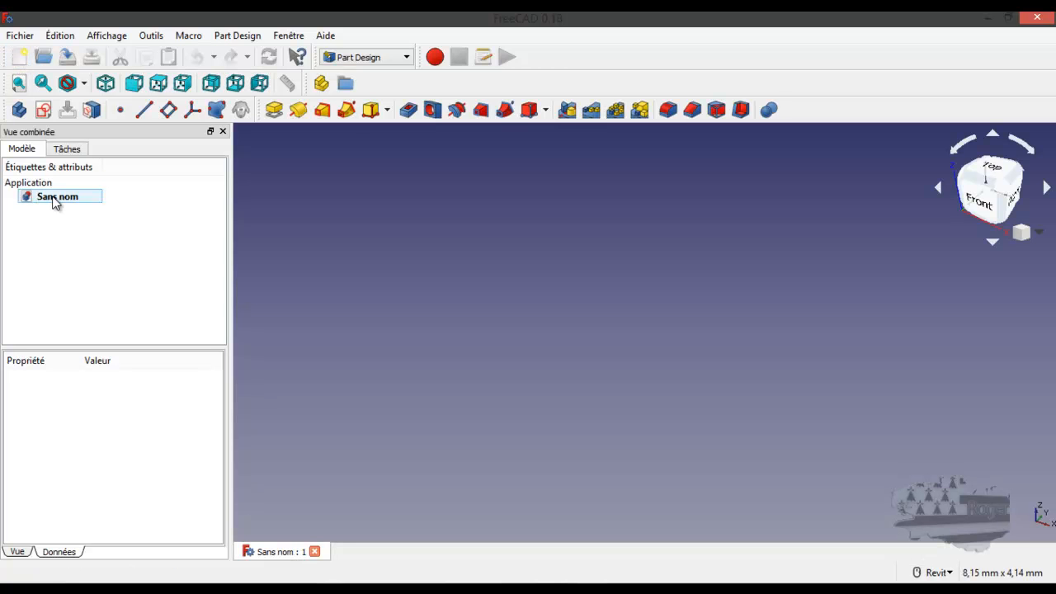
click(27, 200)
click(30, 197)
right_click(55, 200)
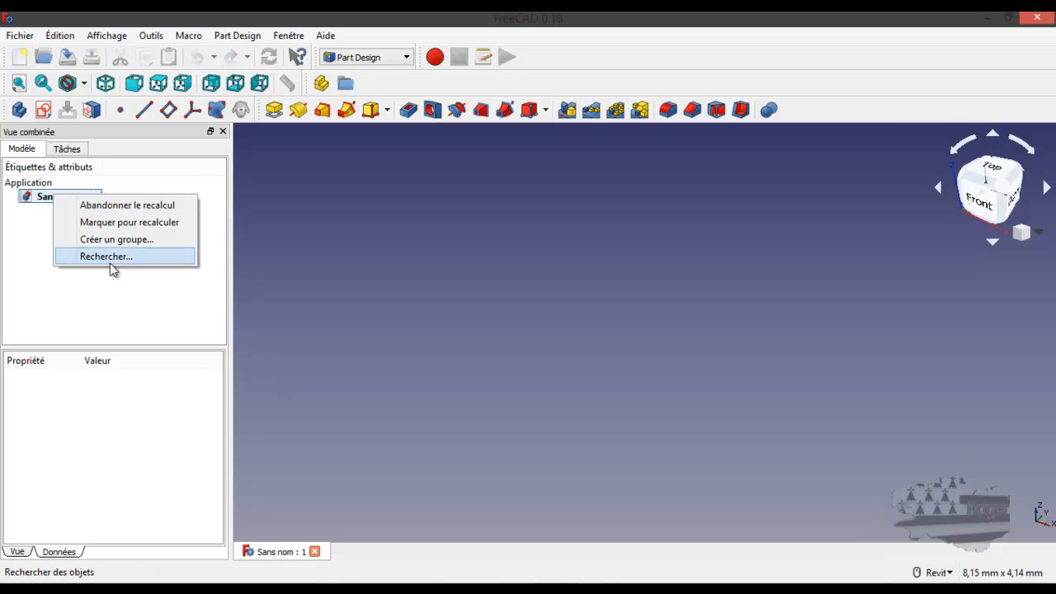
click(49, 200)
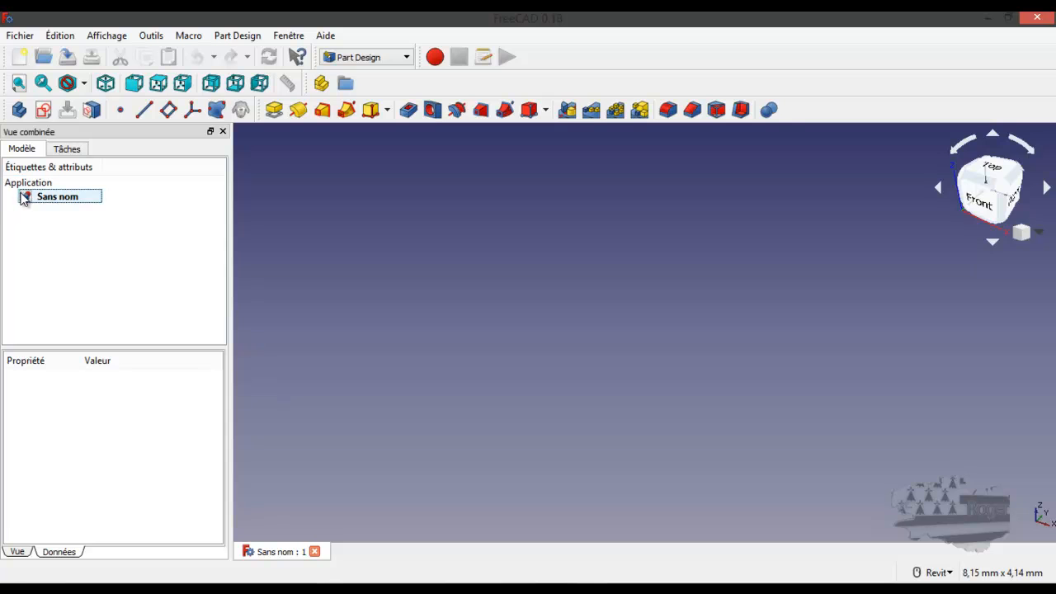
Save the new document as 02 in the tutorial folder 02.
click(19, 35)
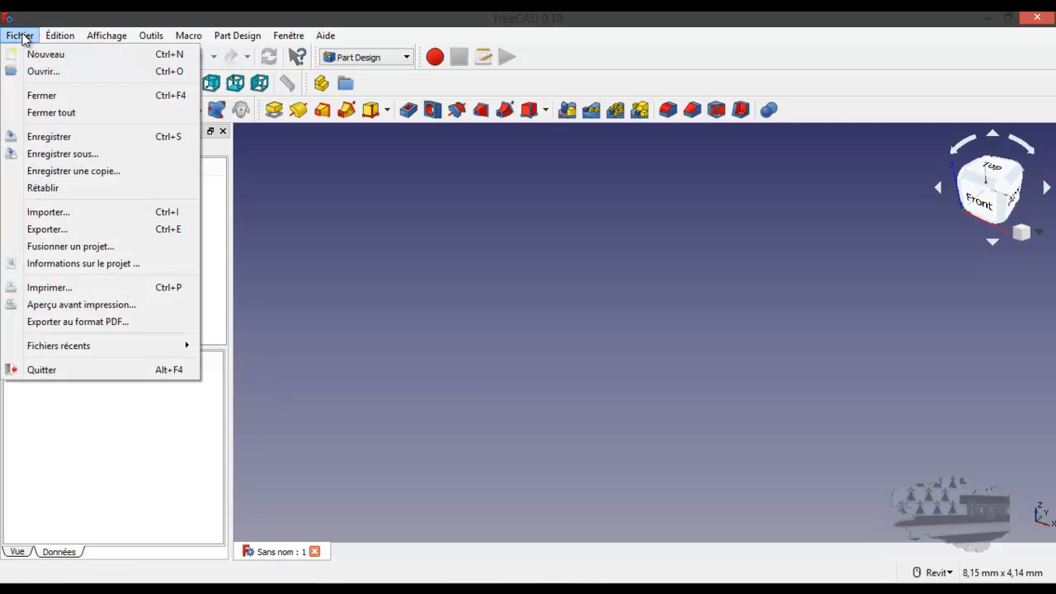
click(50, 154)
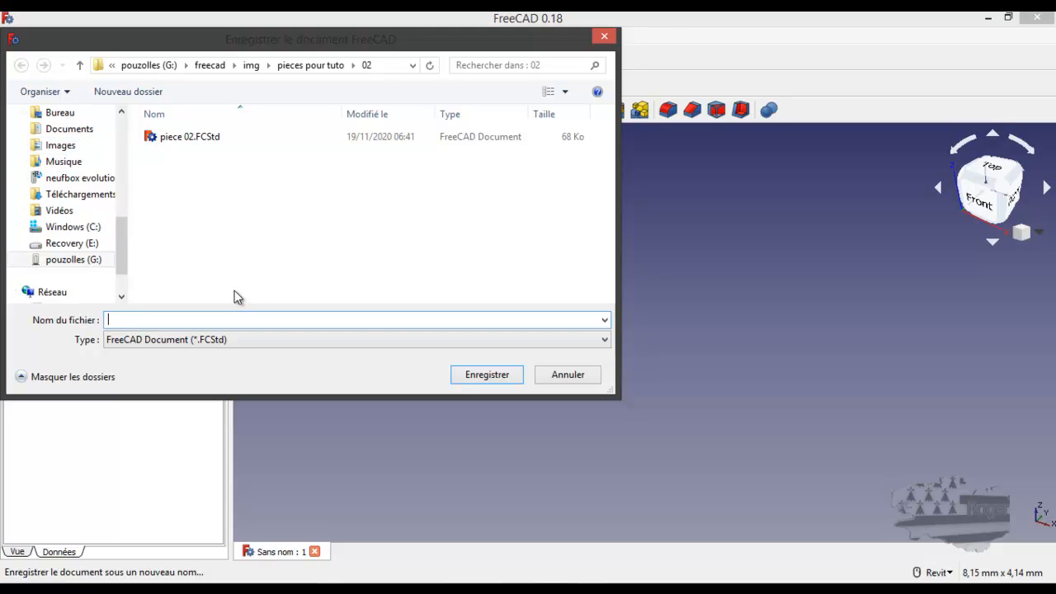
text(02)
click(487, 379)
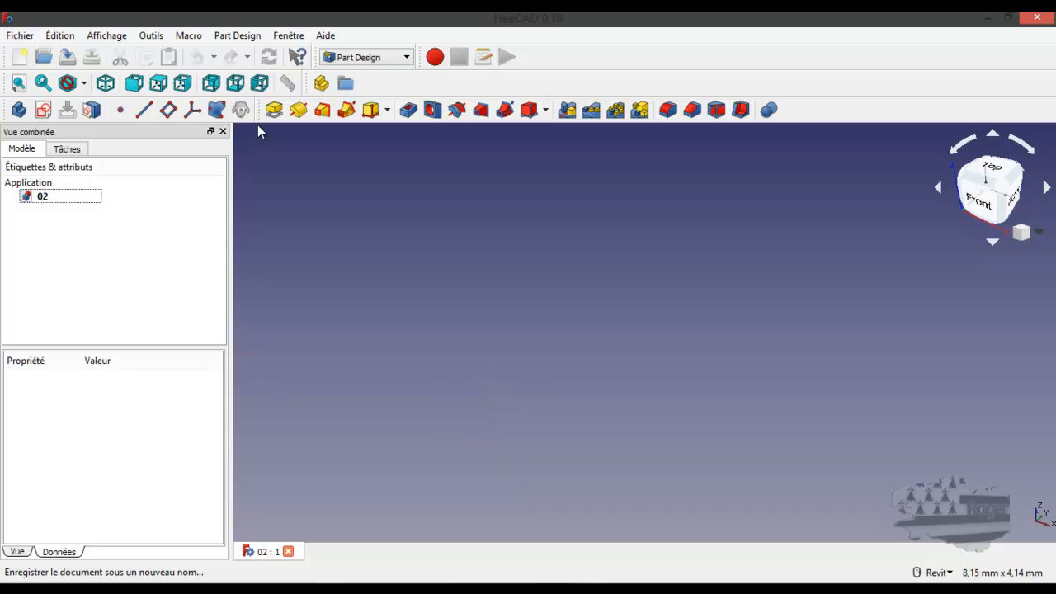
click(89, 203)
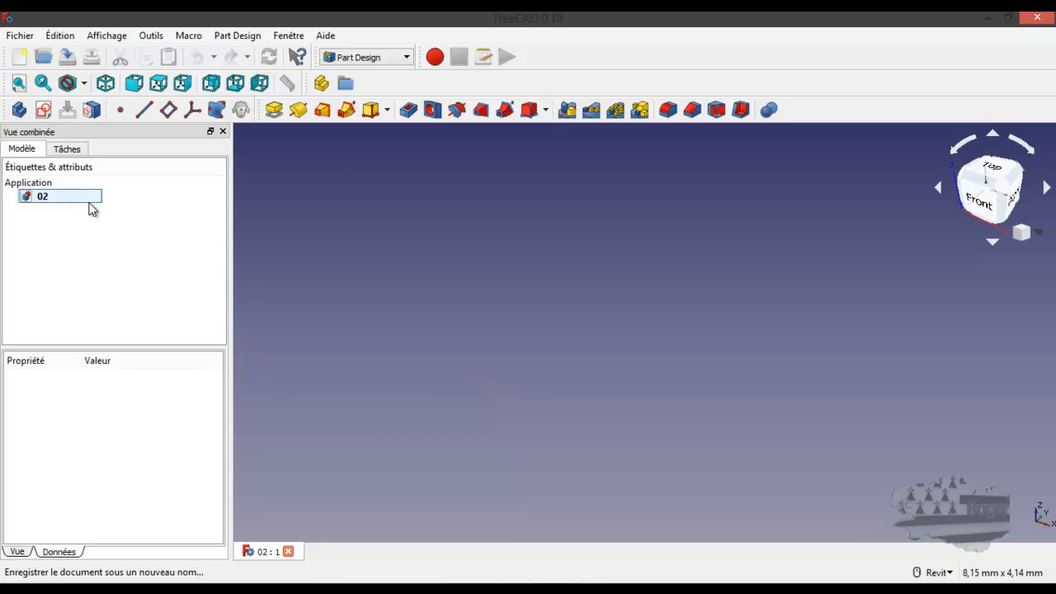
click(471, 264)
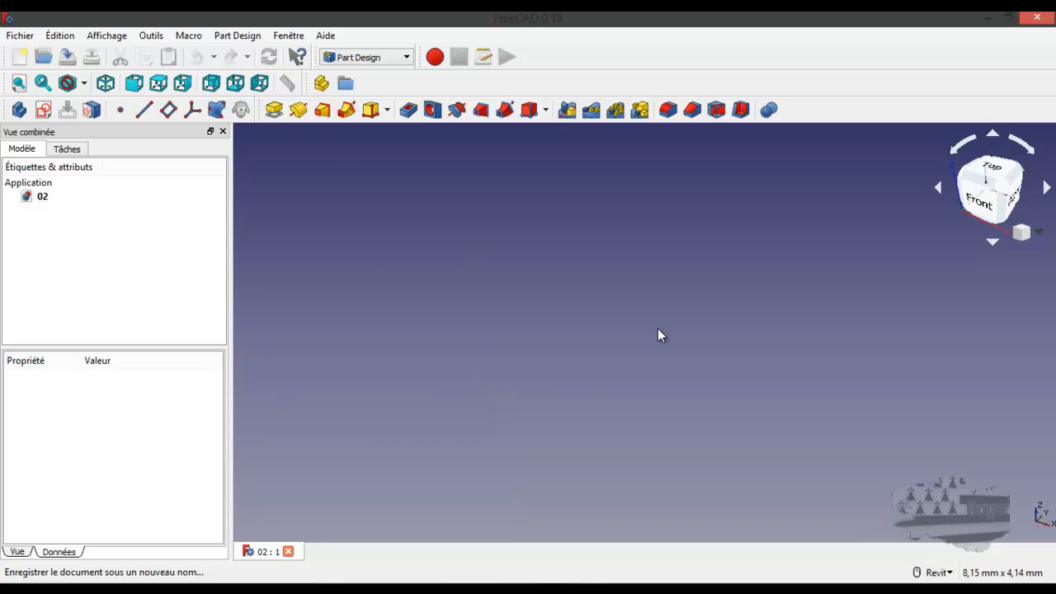
Add a new part container to the document and close the document without saving.
click(78, 151)
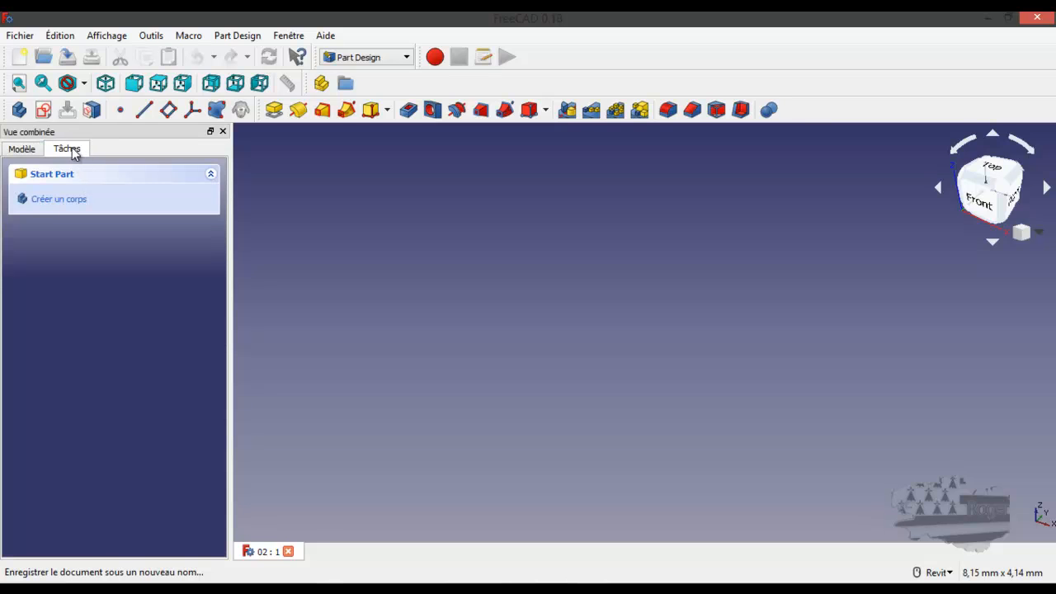
click(322, 84)
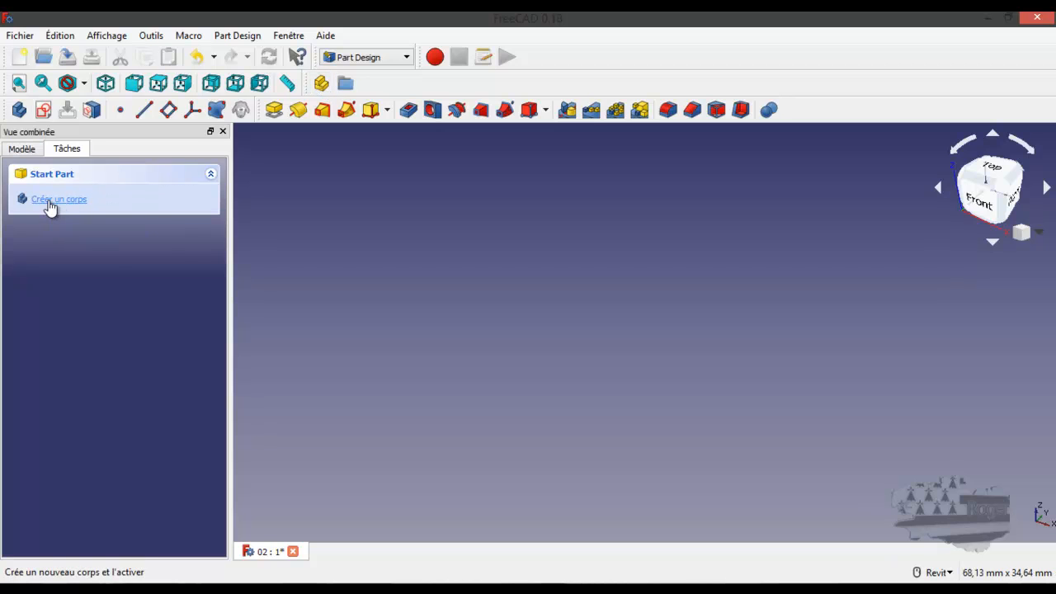
click(292, 552)
click(599, 338)
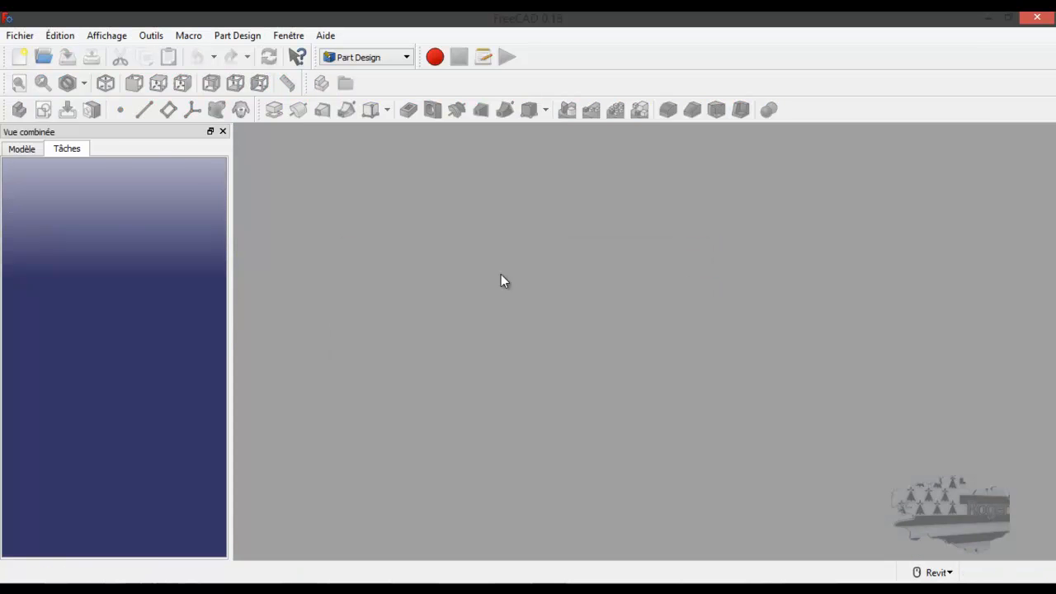
Create a new empty document and add a body to it.
click(19, 57)
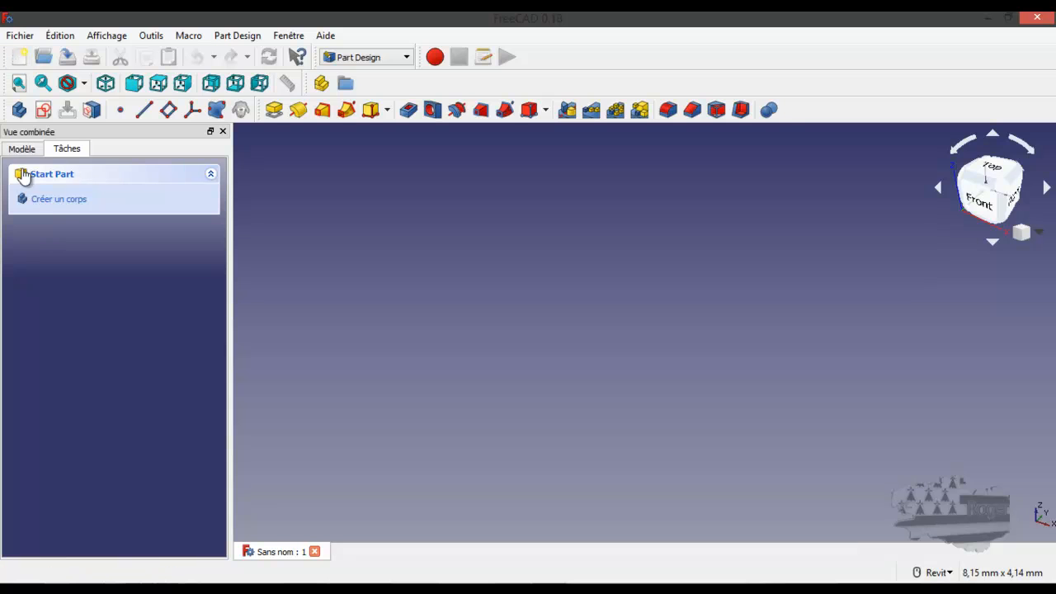
click(62, 203)
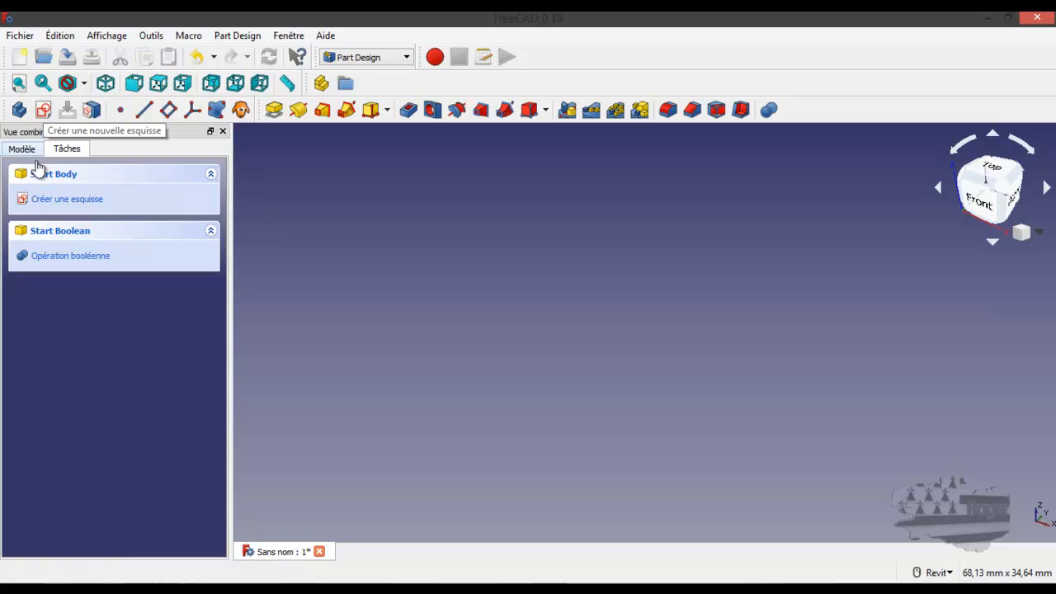
Create a new sketch in the body on the YZ_Plane base plane.
click(68, 200)
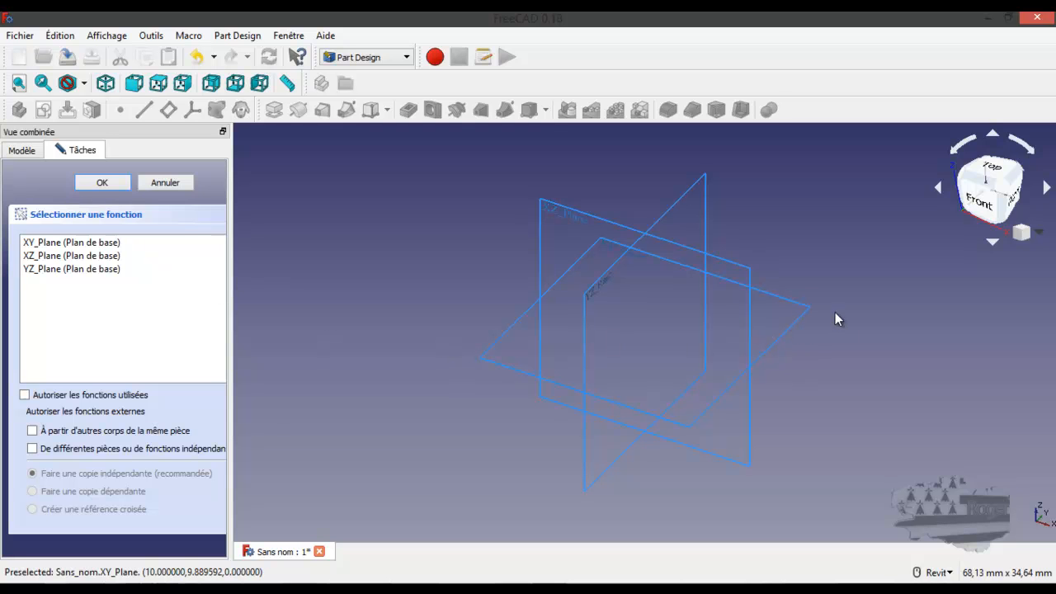
shift+middle_drag(843, 328, 754, 276)
shift+middle_drag(739, 326, 771, 325)
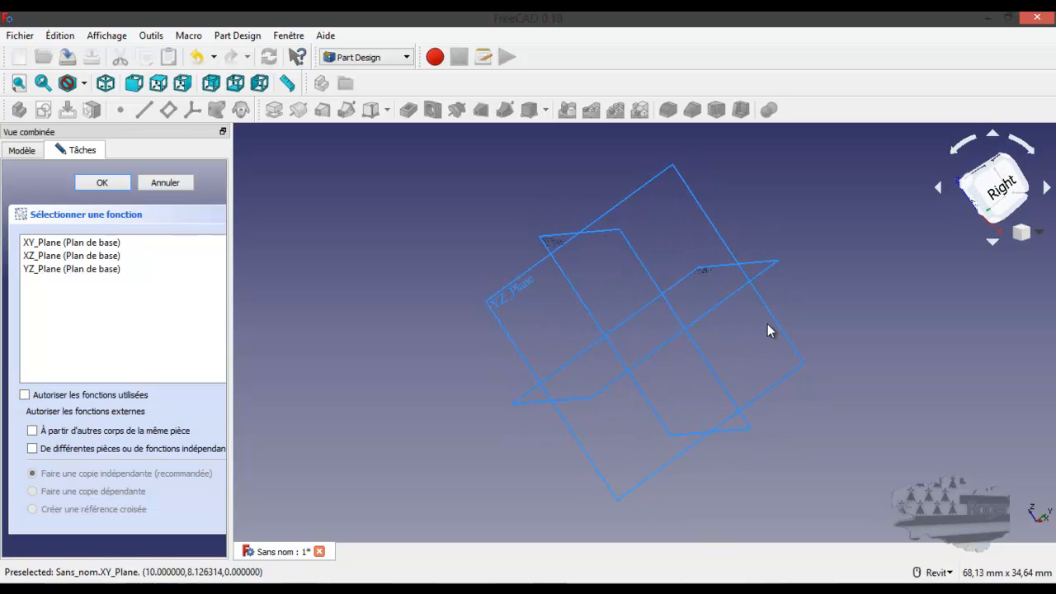
click(502, 302)
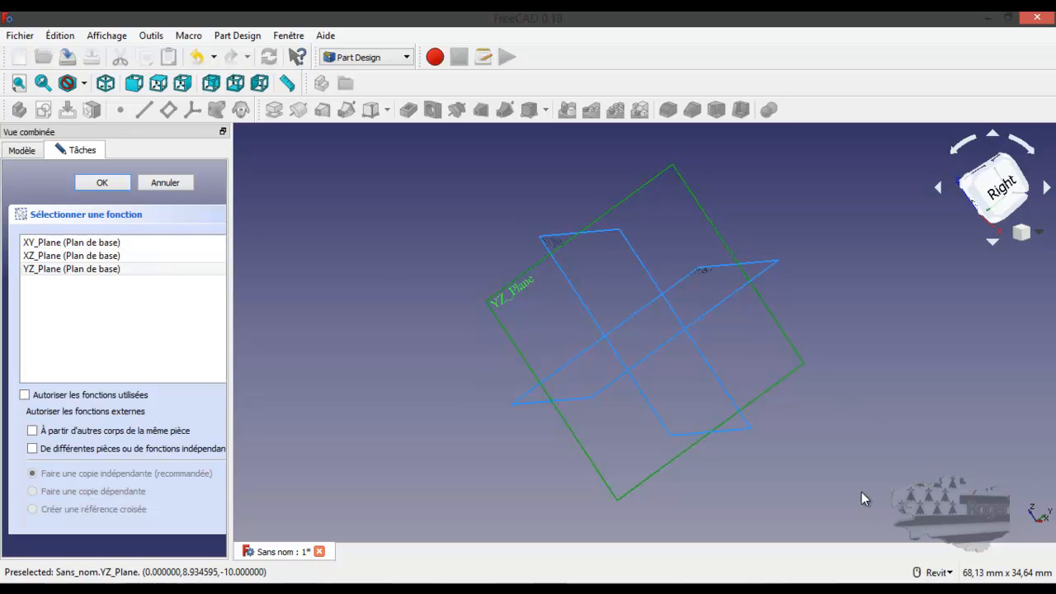
shift+middle_drag(861, 483, 924, 539)
middle_click(925, 539)
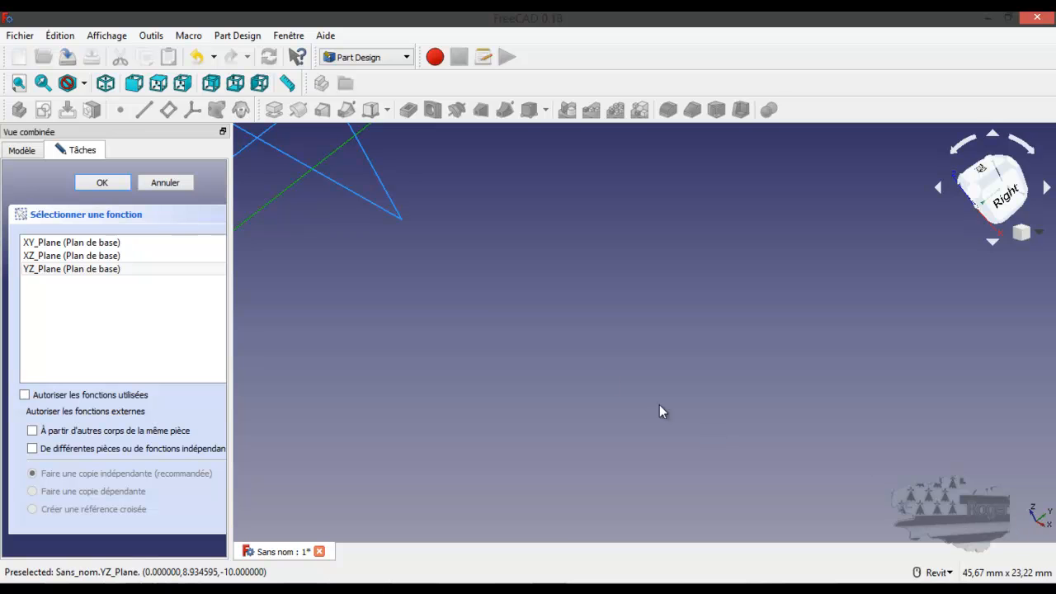
middle_drag(402, 262, 721, 516)
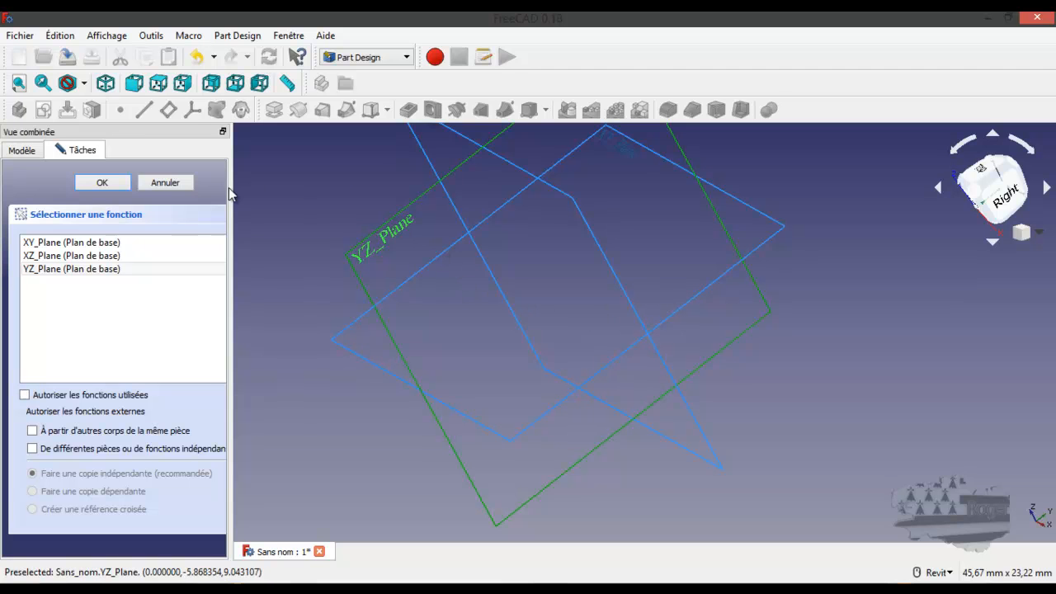
click(113, 184)
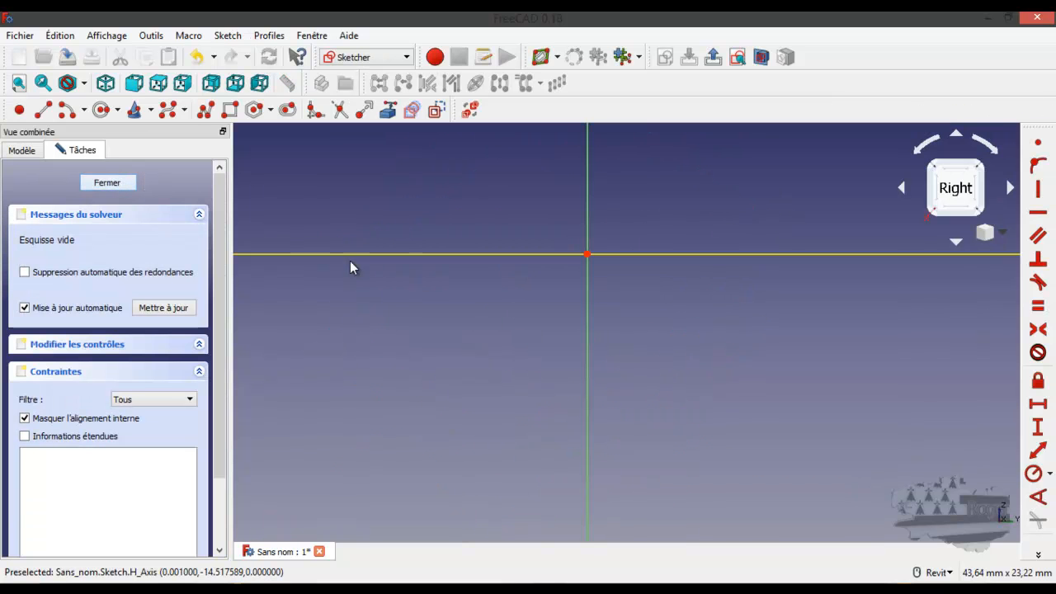
Close the empty sketch and show the model tree.
scroll(560, 262, down, 3)
scroll(561, 262, down, 3)
scroll(531, 209, up, 3)
shift+middle_drag(563, 300, 583, 308)
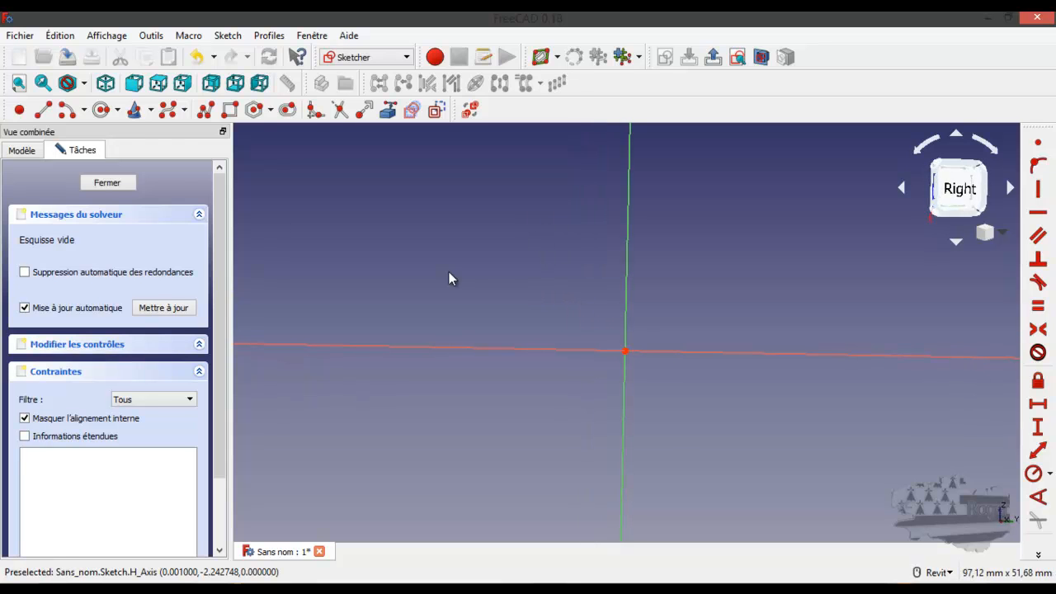
click(125, 182)
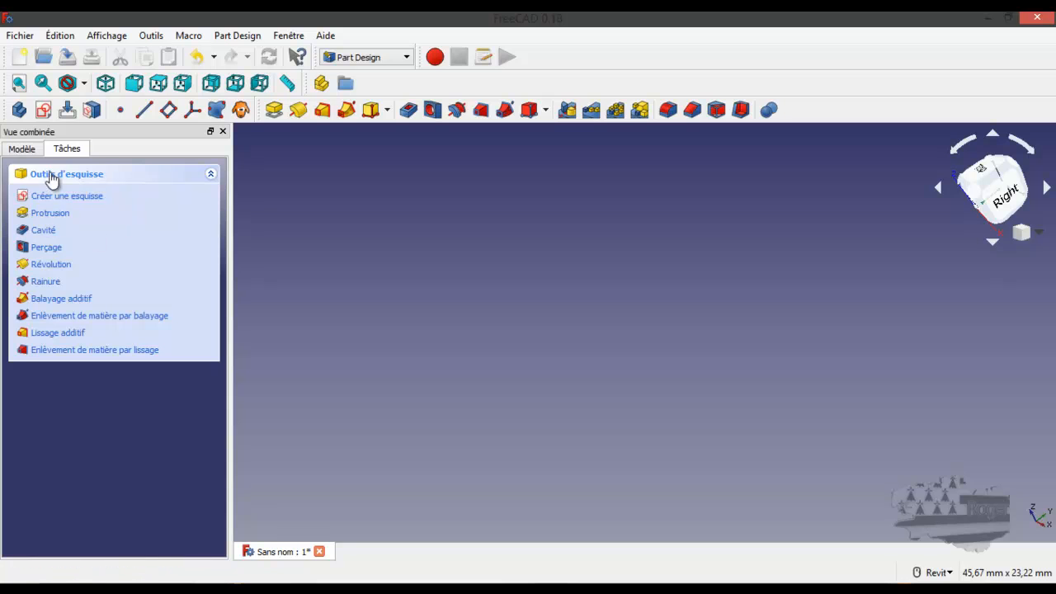
click(31, 153)
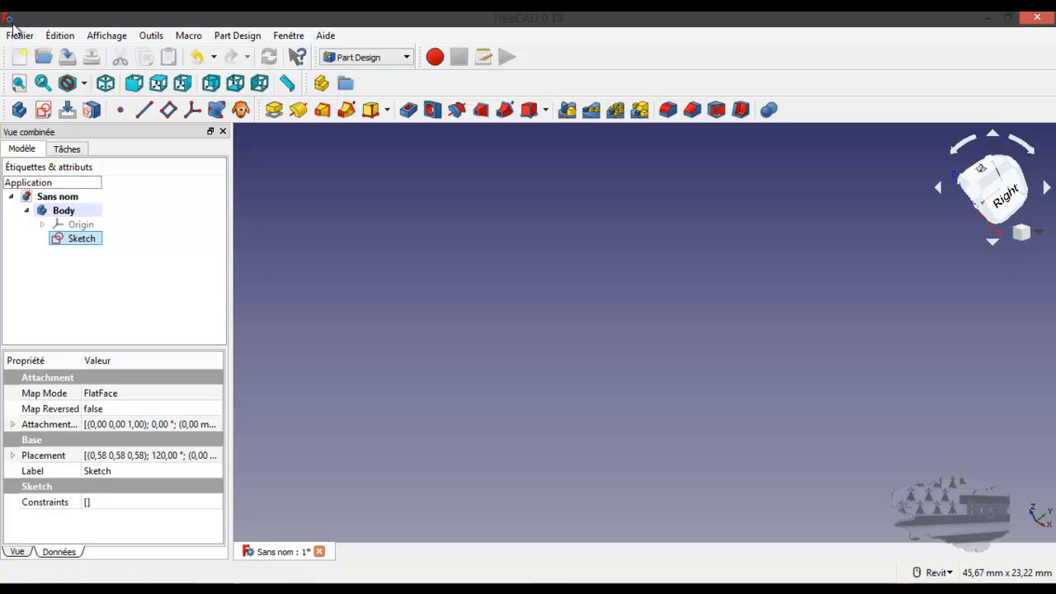
click(20, 35)
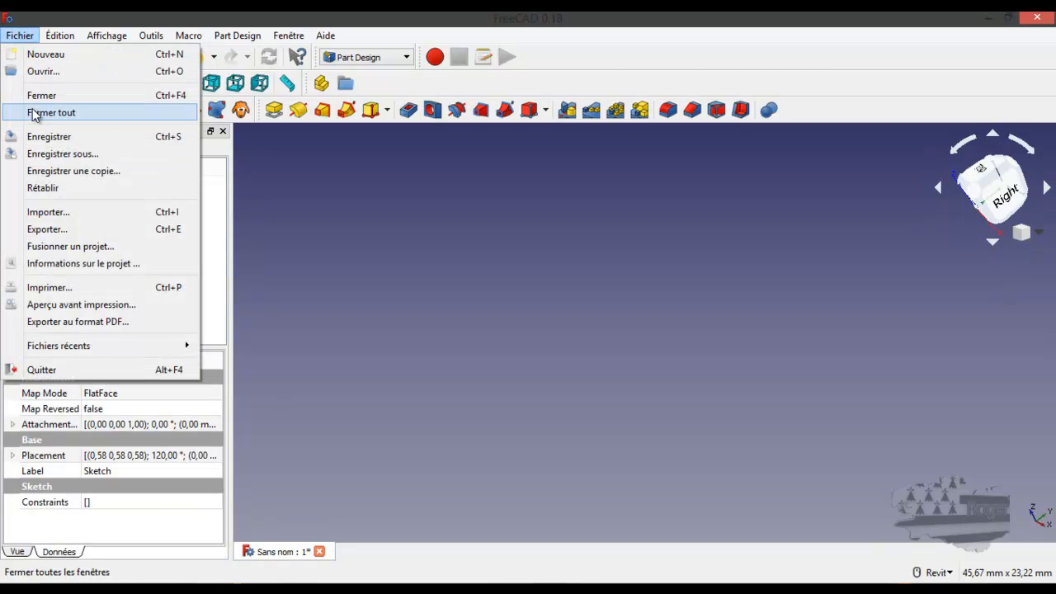
click(43, 72)
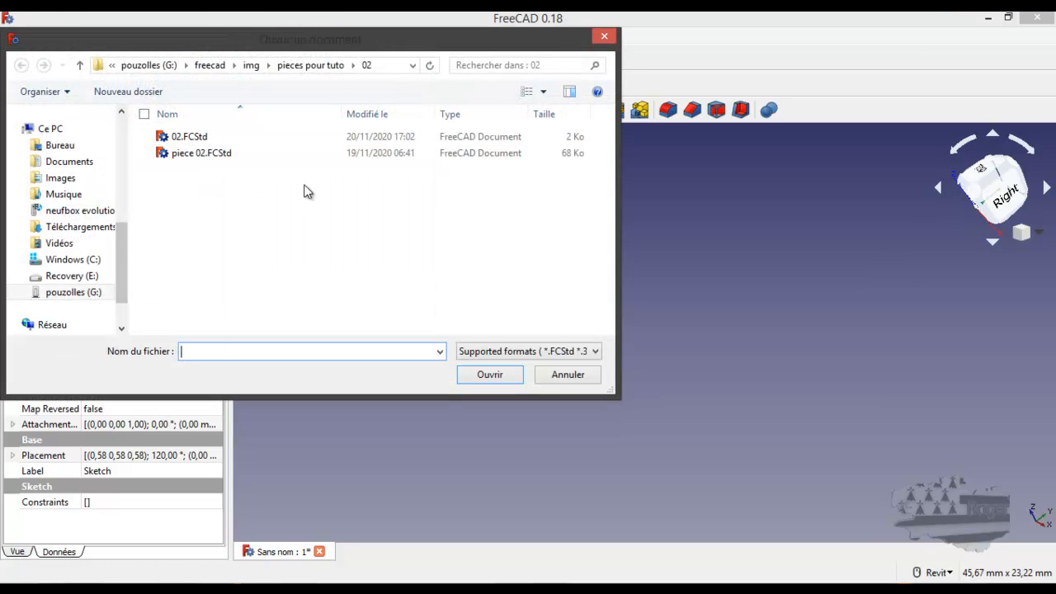
double_click(164, 140)
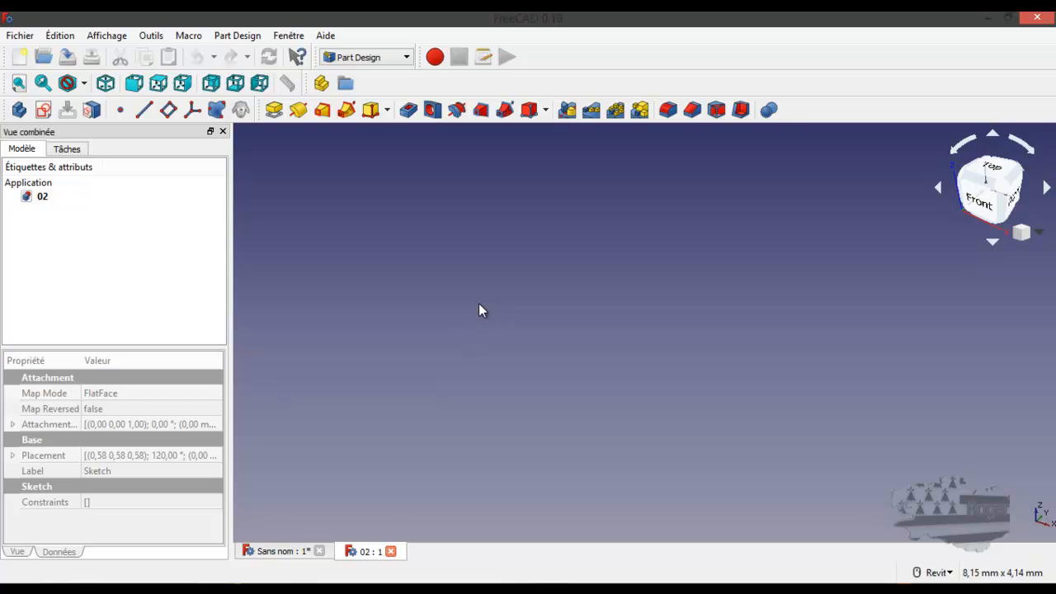
click(392, 552)
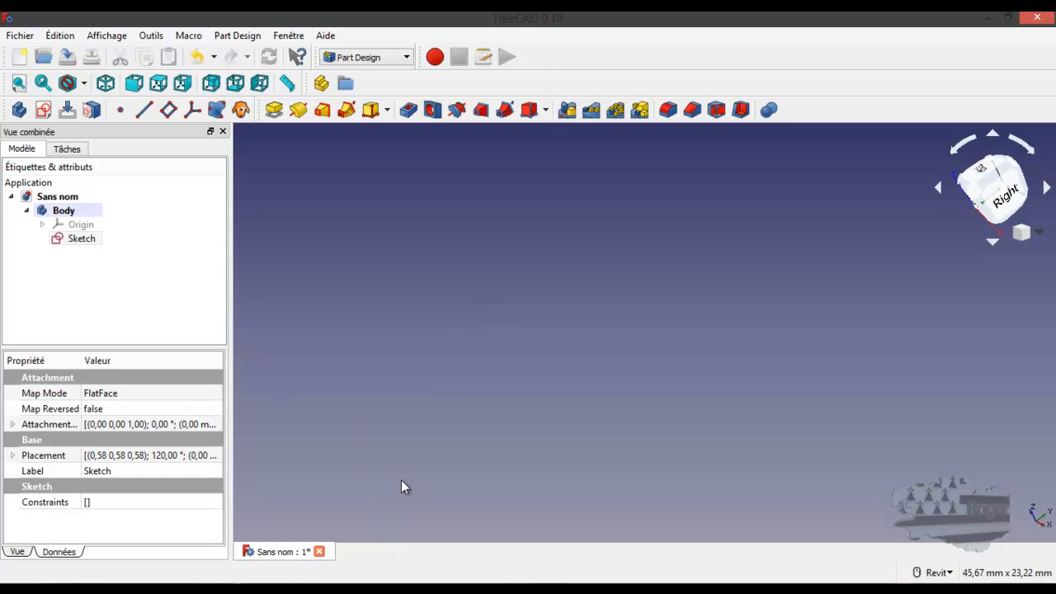
Open the existing file piece 02.FCStd from the 02 folder.
click(18, 34)
click(26, 71)
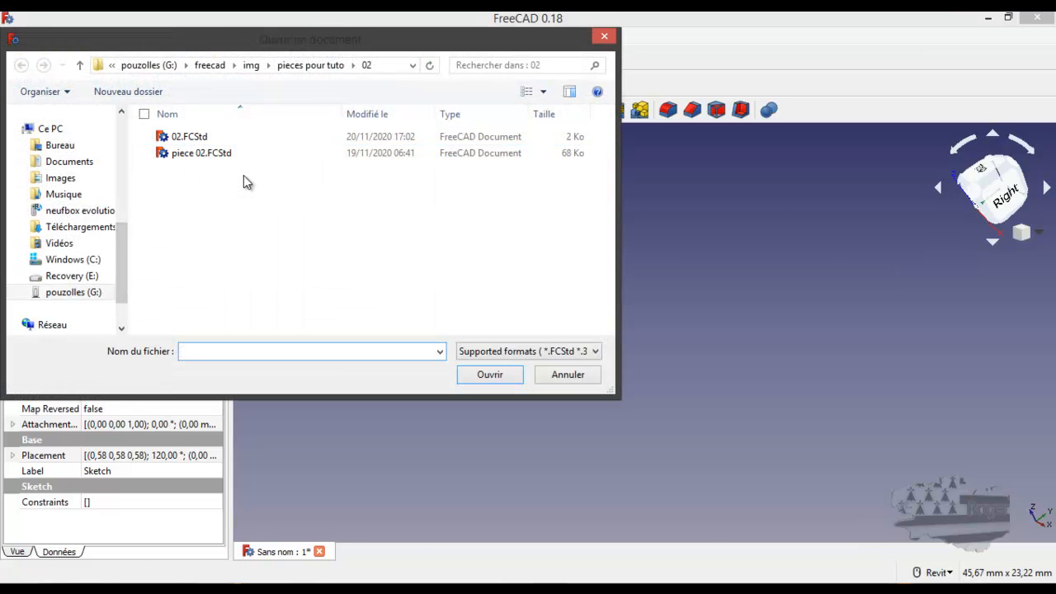
double_click(173, 154)
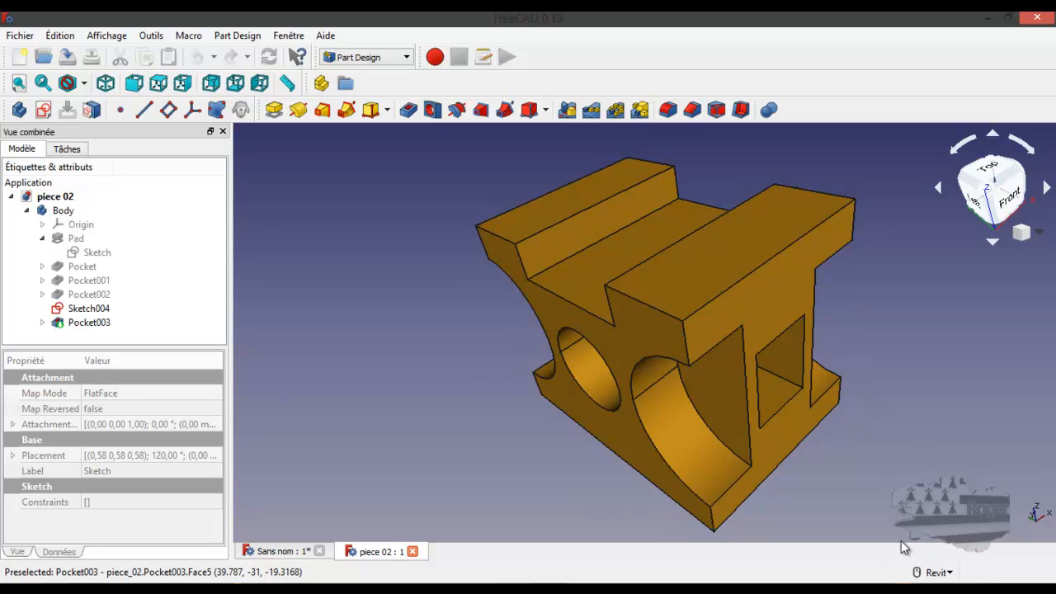
Show the available mouse navigation styles and leave Revit selected.
click(951, 573)
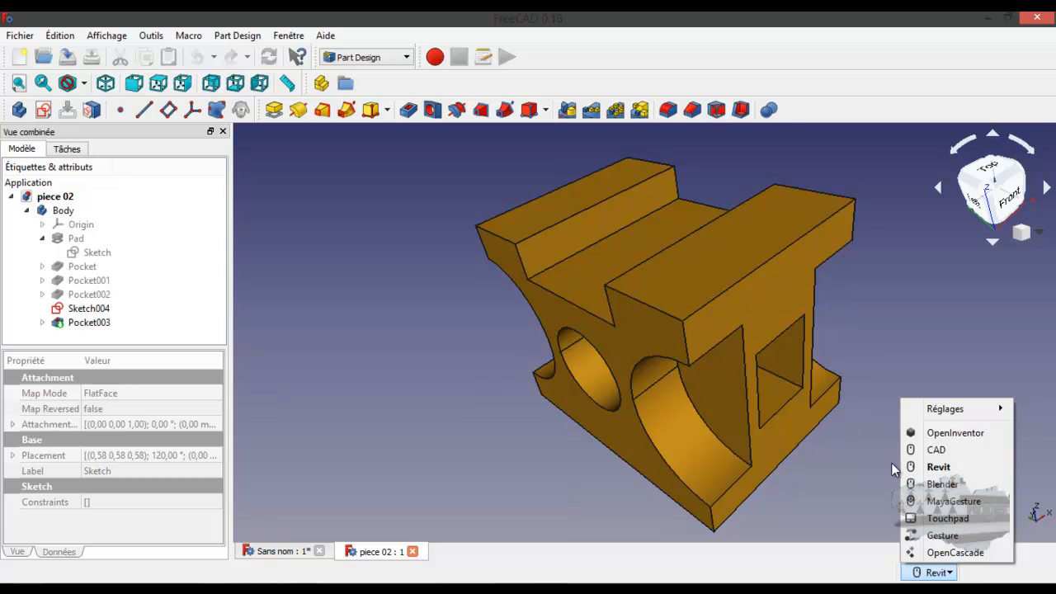
click(829, 405)
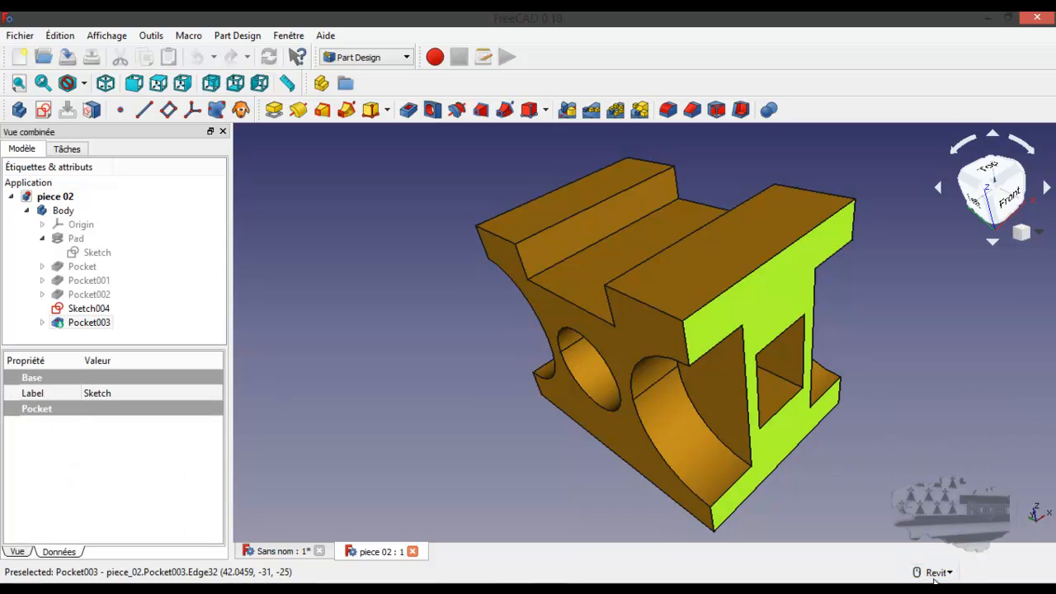
click(879, 374)
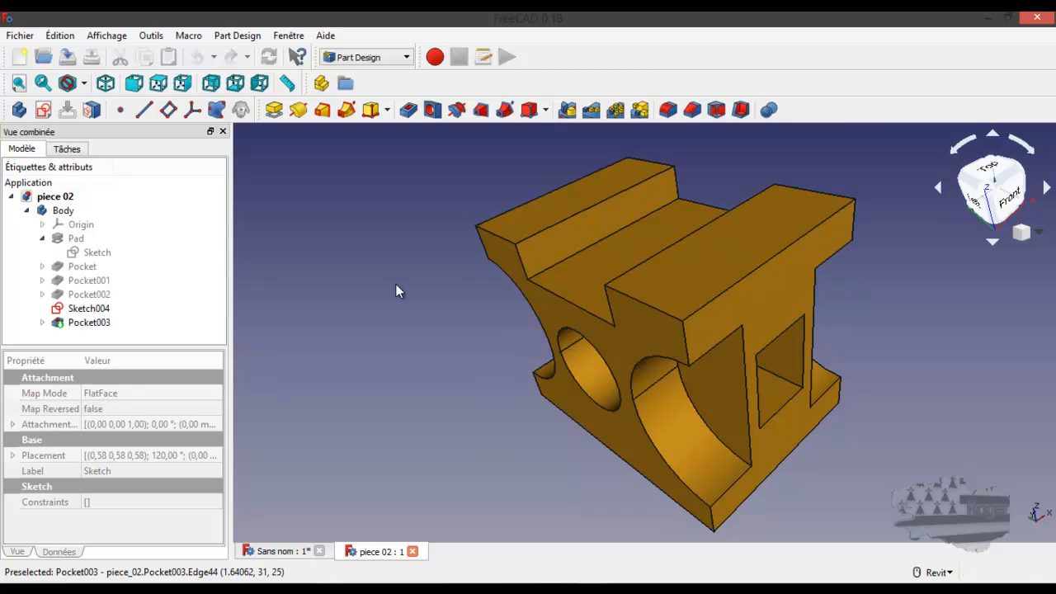
Orbit, pan and zoom around the piece to examine its holes, side cutouts and upper channel.
middle_drag(874, 366, 794, 341)
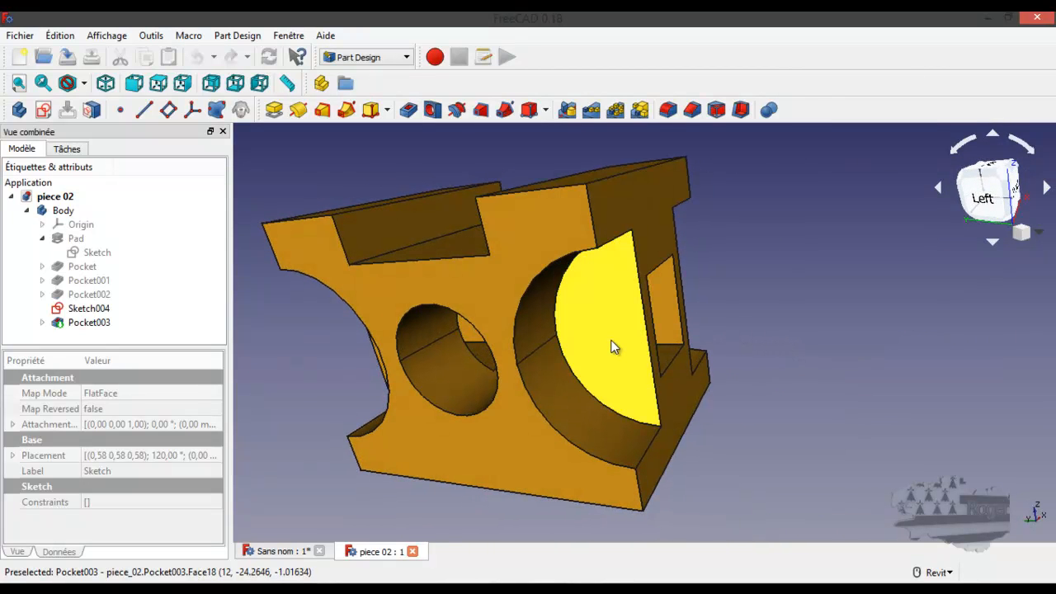
shift+middle_drag(611, 314, 713, 329)
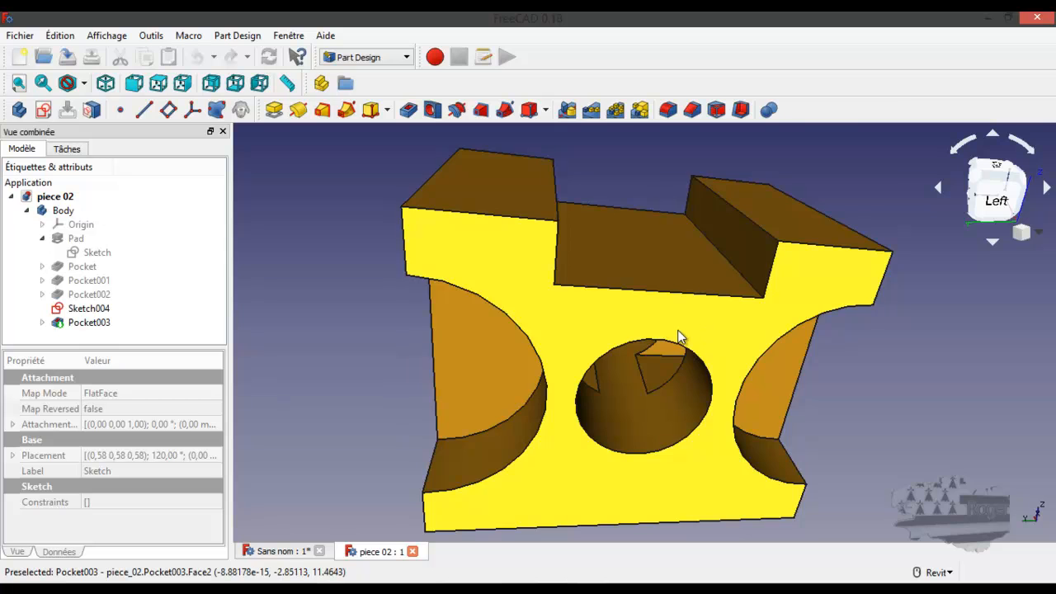
scroll(713, 334, down, 10)
scroll(678, 337, up, 15)
scroll(678, 336, down, 12)
scroll(678, 337, up, 5)
scroll(677, 337, down, 3)
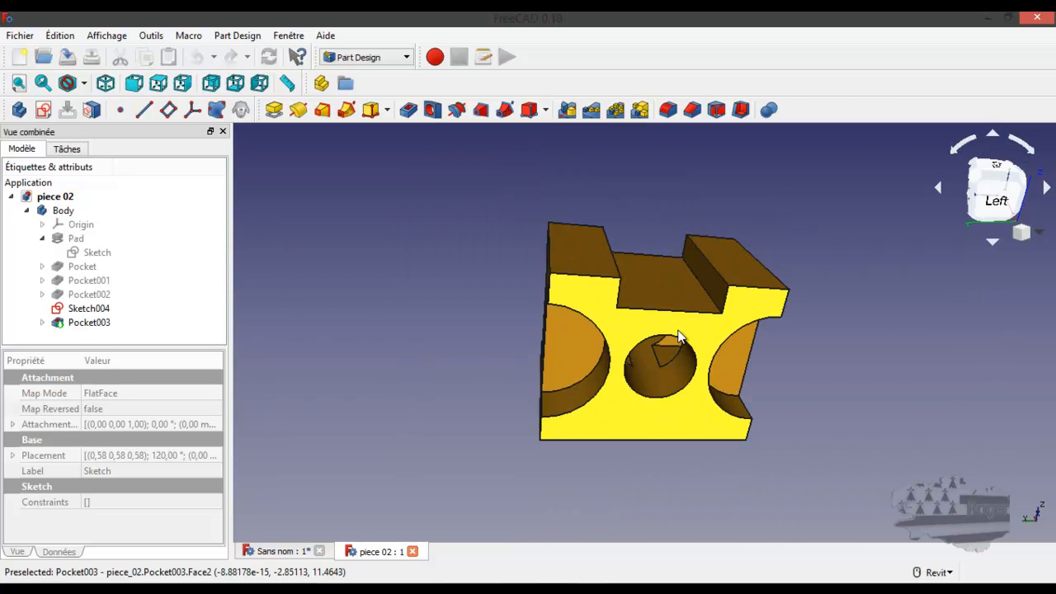
Inspect the piece from the top, rear and left standard views using the navigation cube.
click(988, 169)
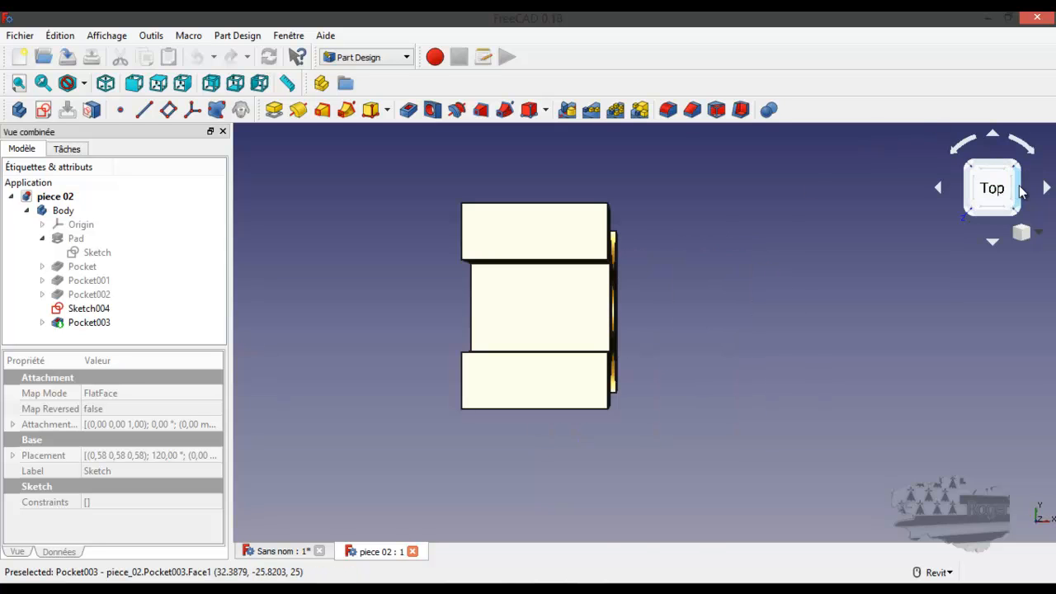
click(1021, 192)
click(1019, 191)
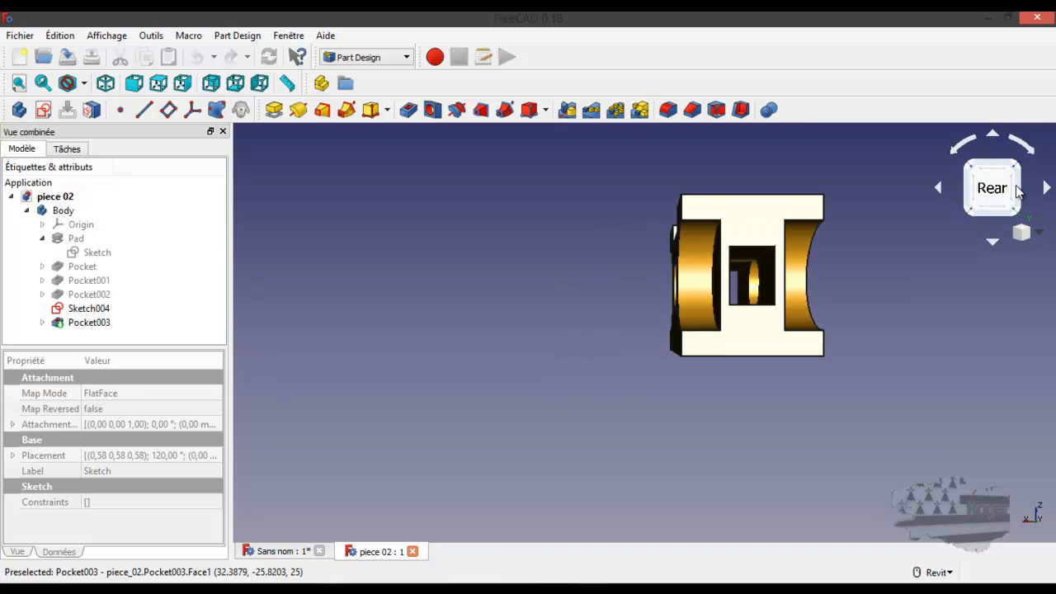
click(1019, 190)
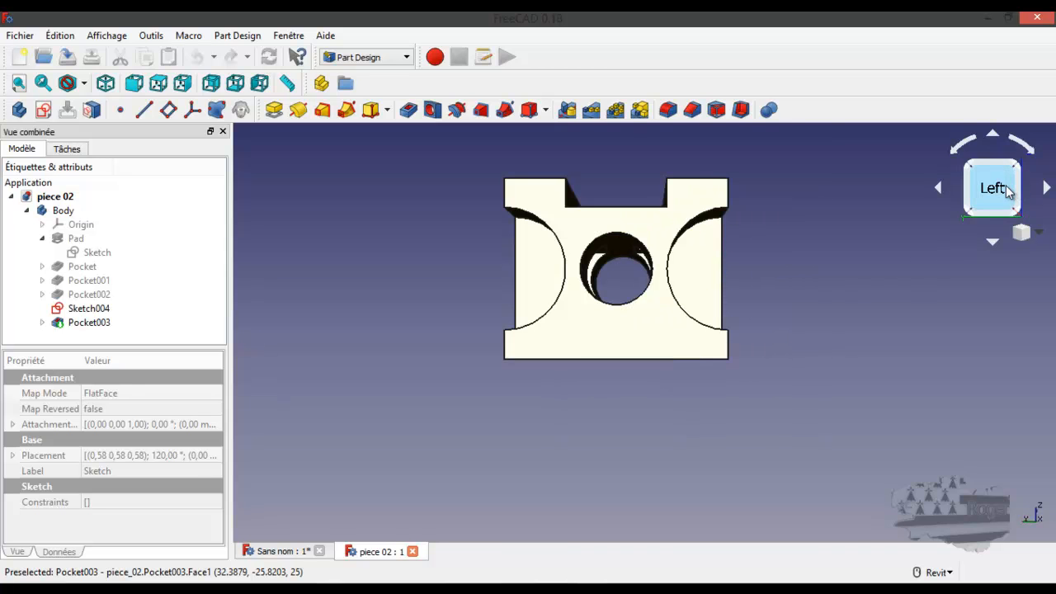
Rotate the piece one full turn sideways in 45-degree increments, ending back at the left view.
click(939, 188)
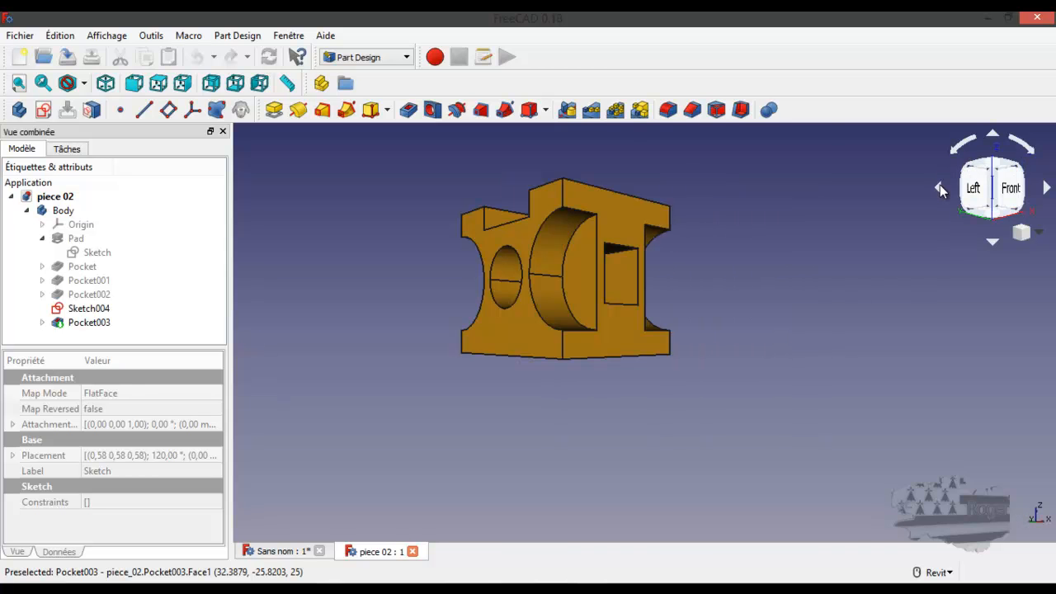
click(939, 186)
click(939, 186)
click(939, 187)
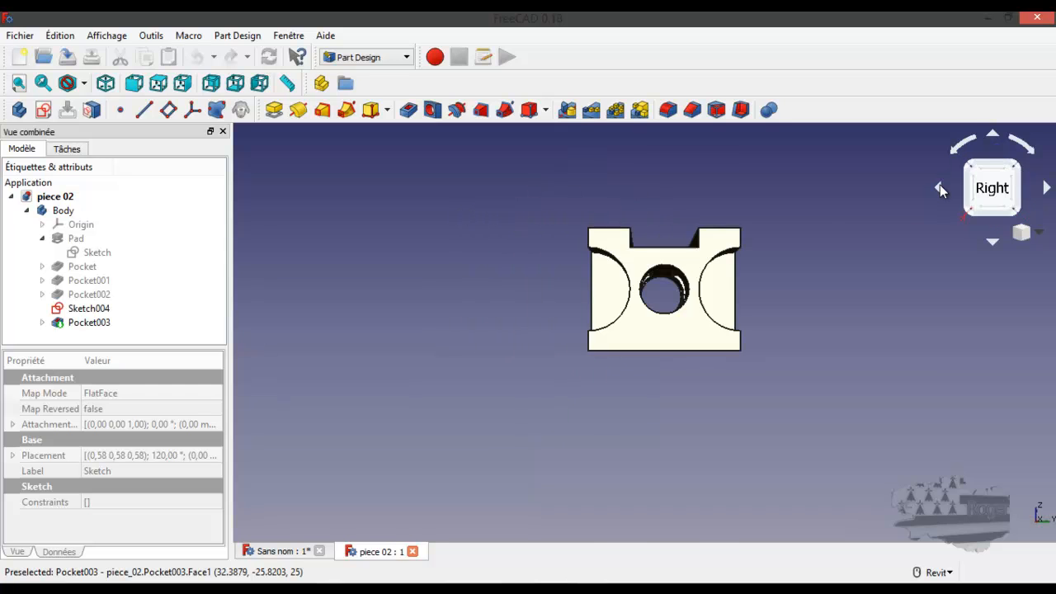
click(939, 188)
click(939, 188)
click(939, 188)
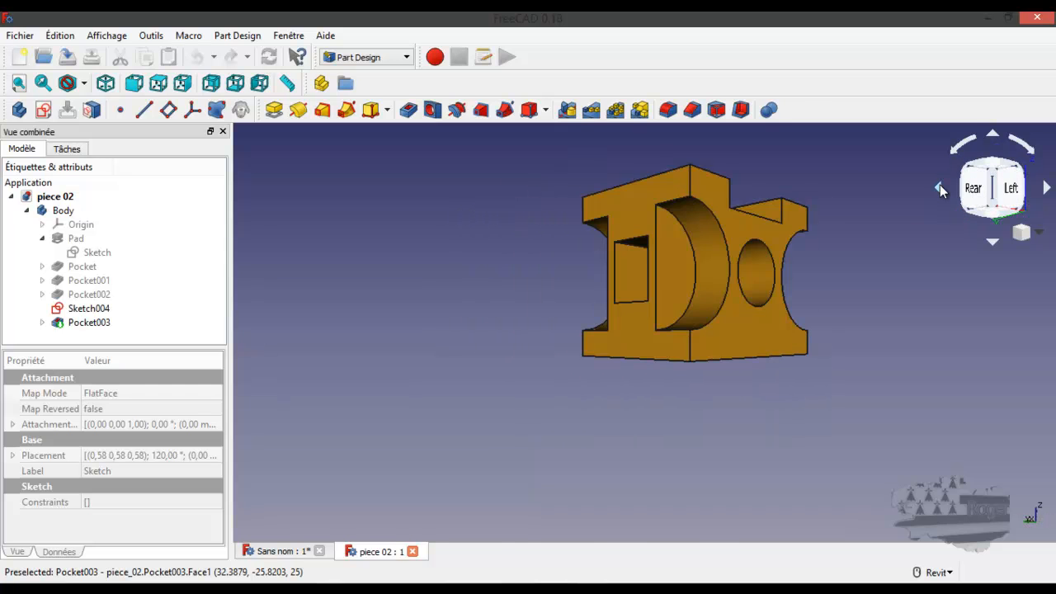
click(939, 188)
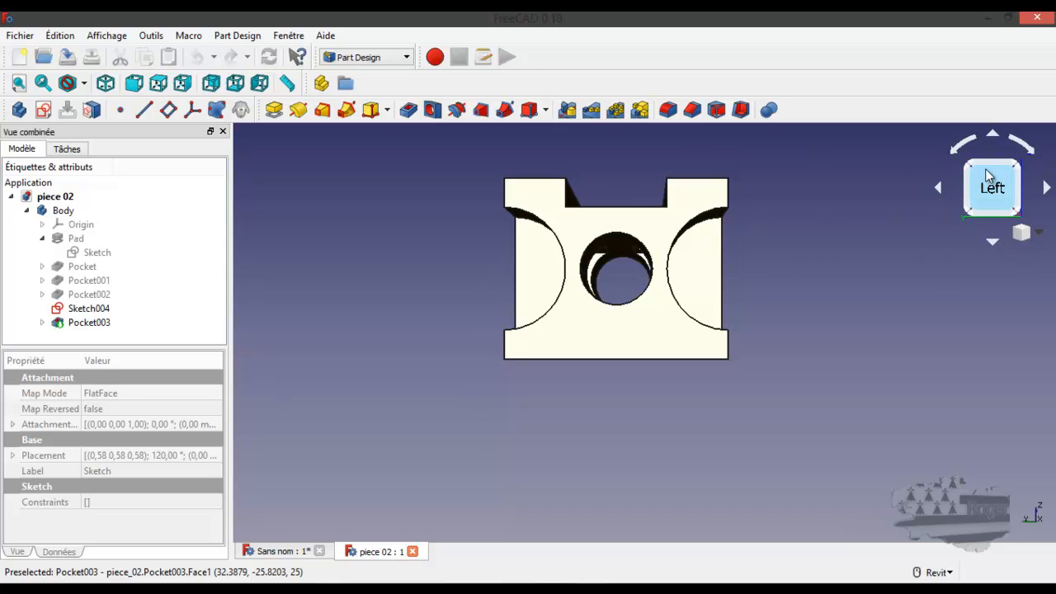
Switch to the Sans nom document, reopen its empty sketch for editing and look through the list of available workbenches.
click(287, 552)
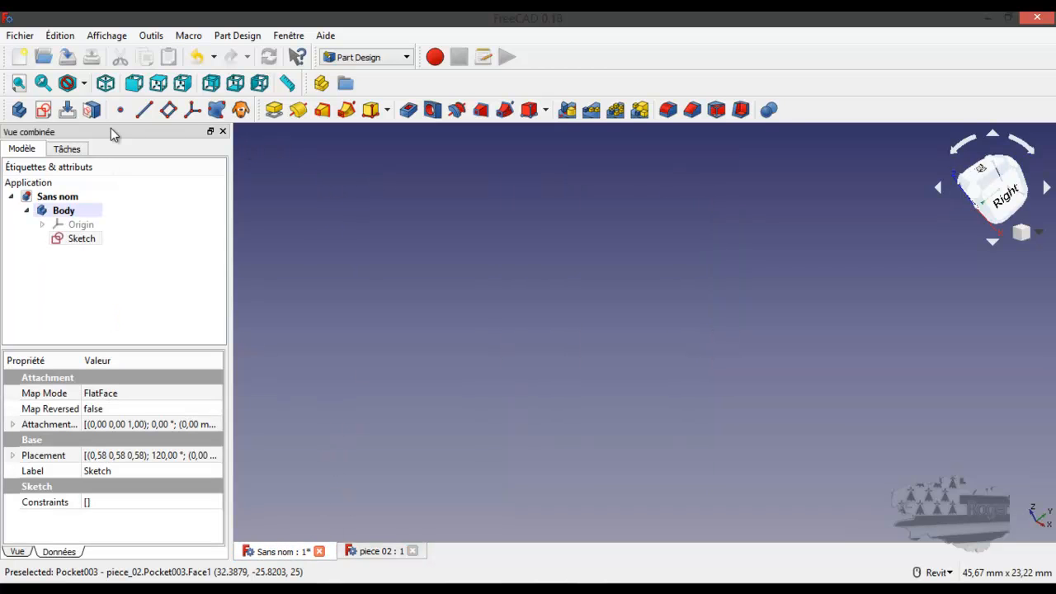
double_click(80, 238)
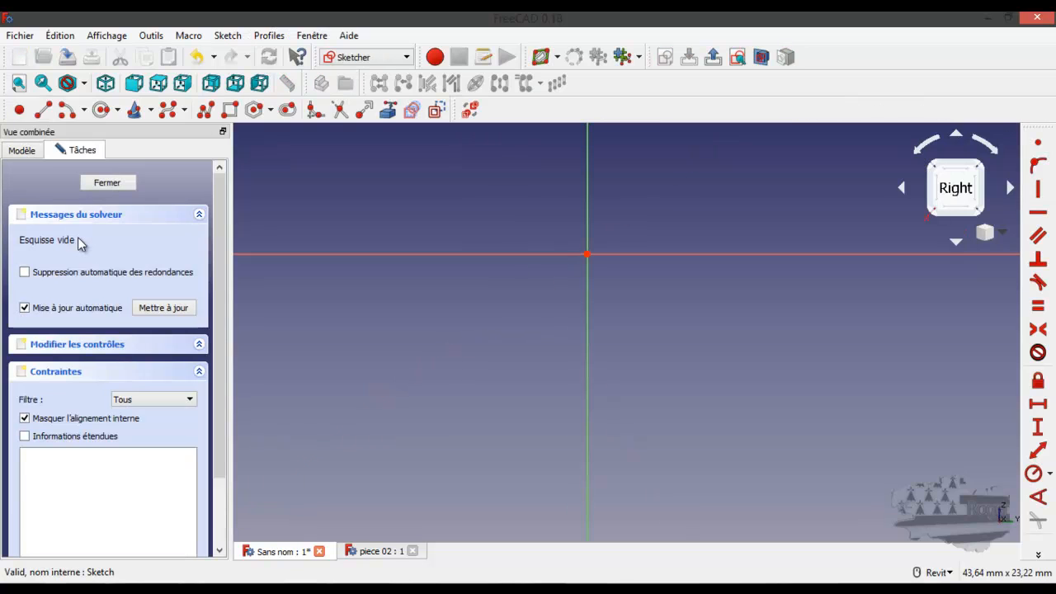
scroll(561, 284, down, 3)
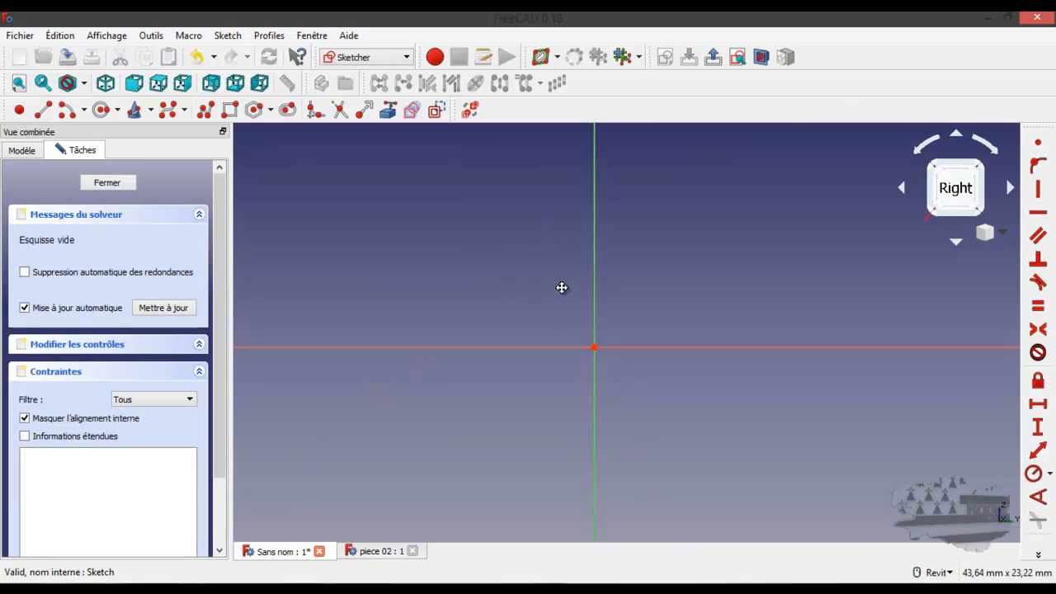
scroll(628, 352, down, 4)
scroll(623, 346, down, 2)
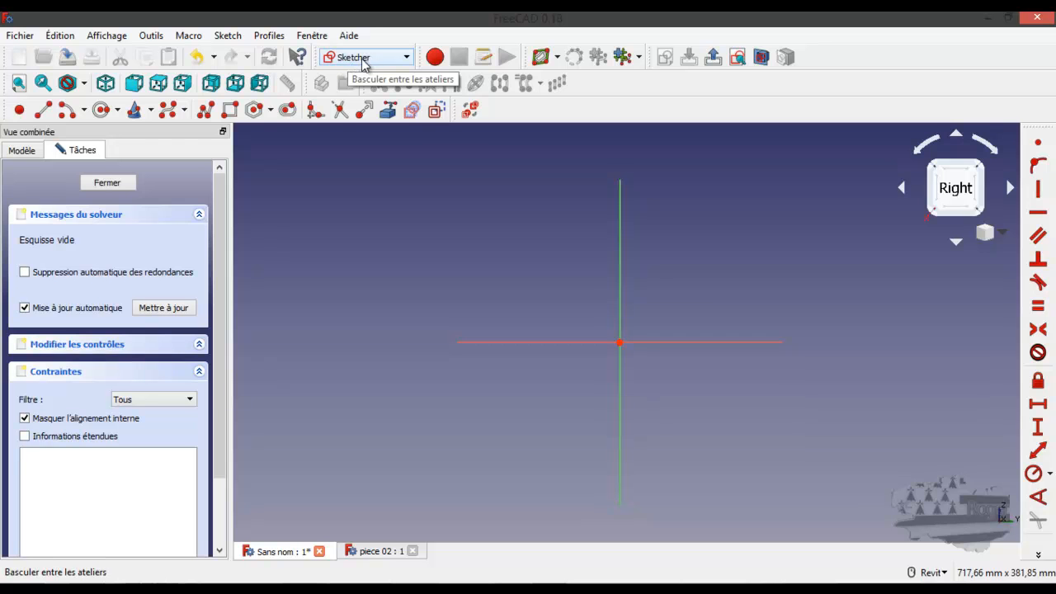
click(404, 58)
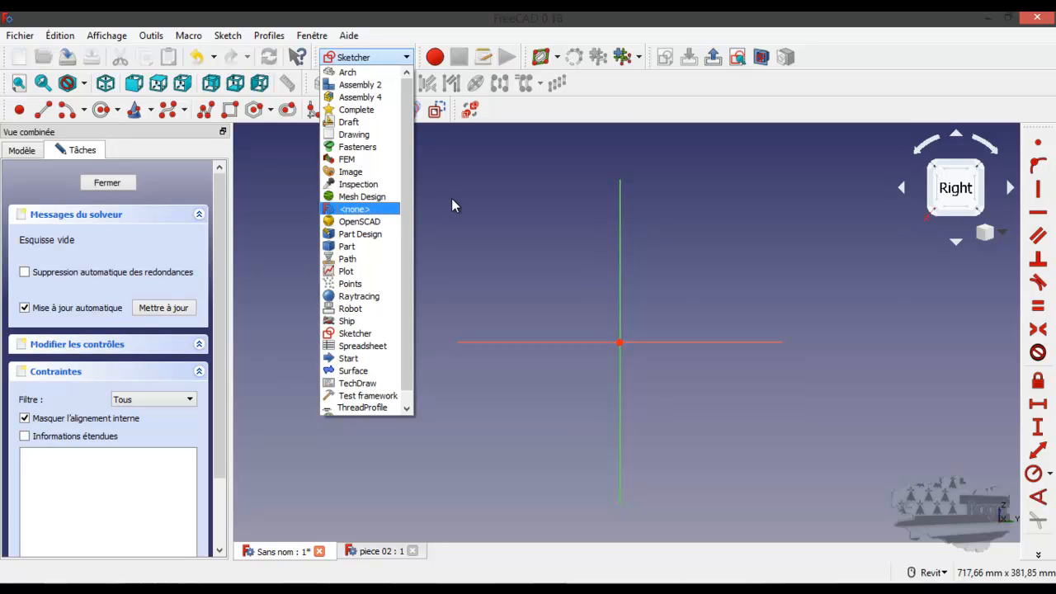
click(473, 279)
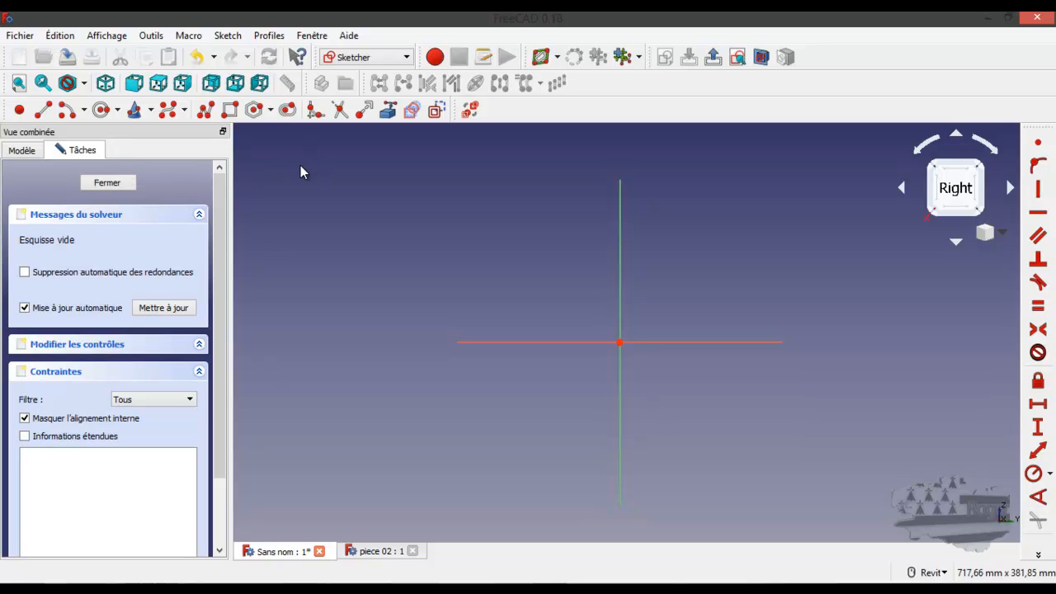
Place three separate points in the sketch's upper-left quadrant.
click(20, 112)
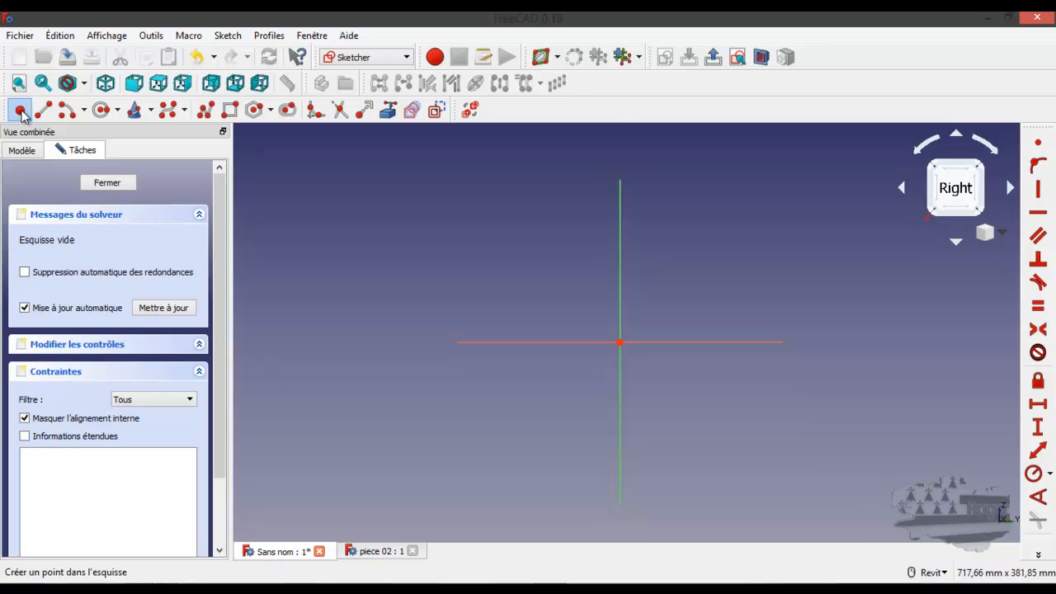
click(307, 178)
click(453, 178)
click(541, 273)
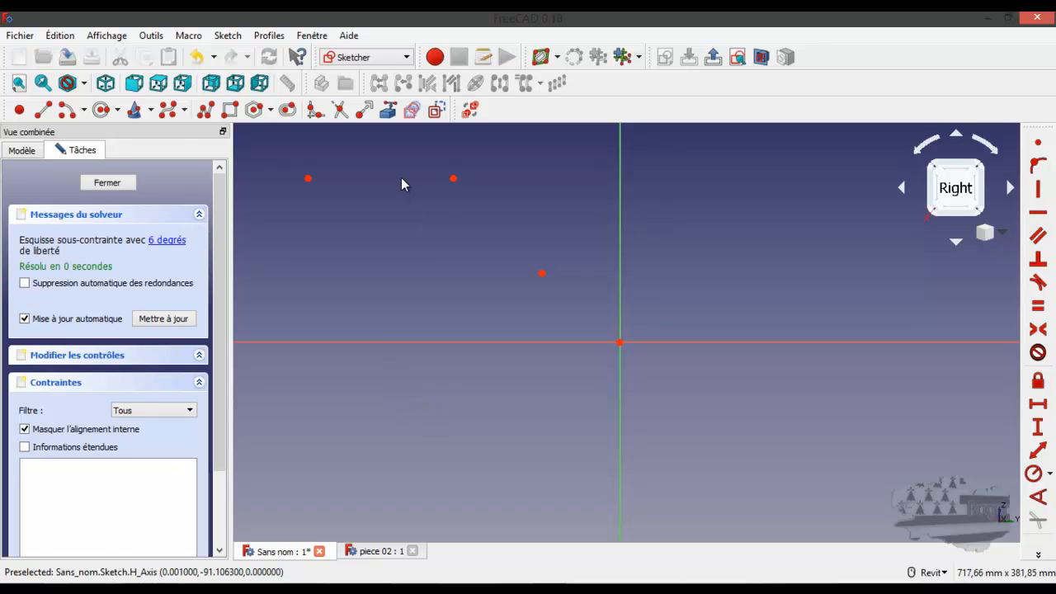
Draw two separate slanted lines above the horizontal axis: one rising about 161 mm long at about 16°, one descending across the vertical axis.
click(45, 111)
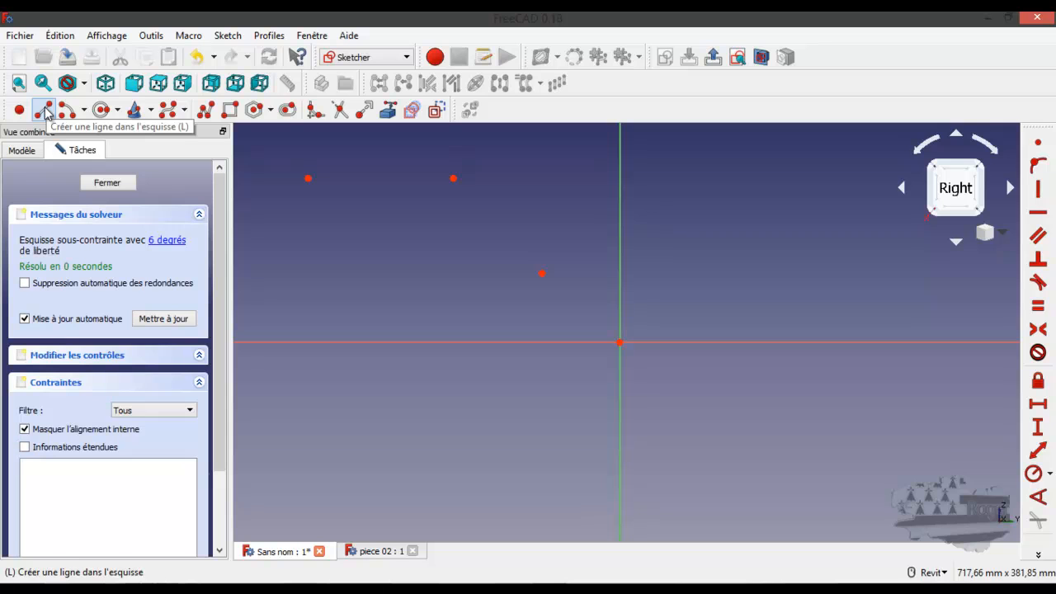
click(45, 111)
click(289, 274)
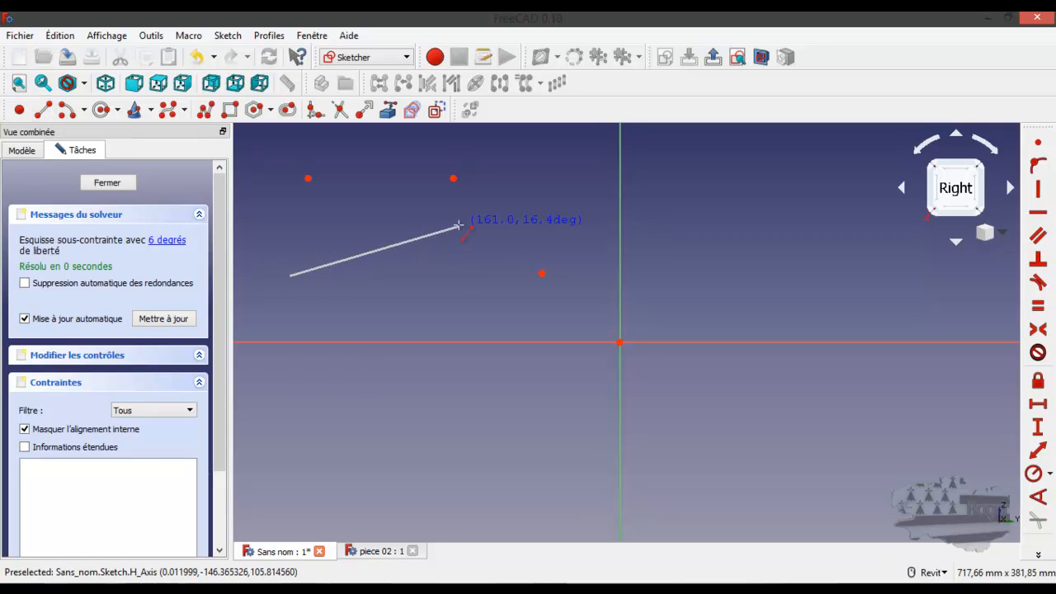
click(460, 228)
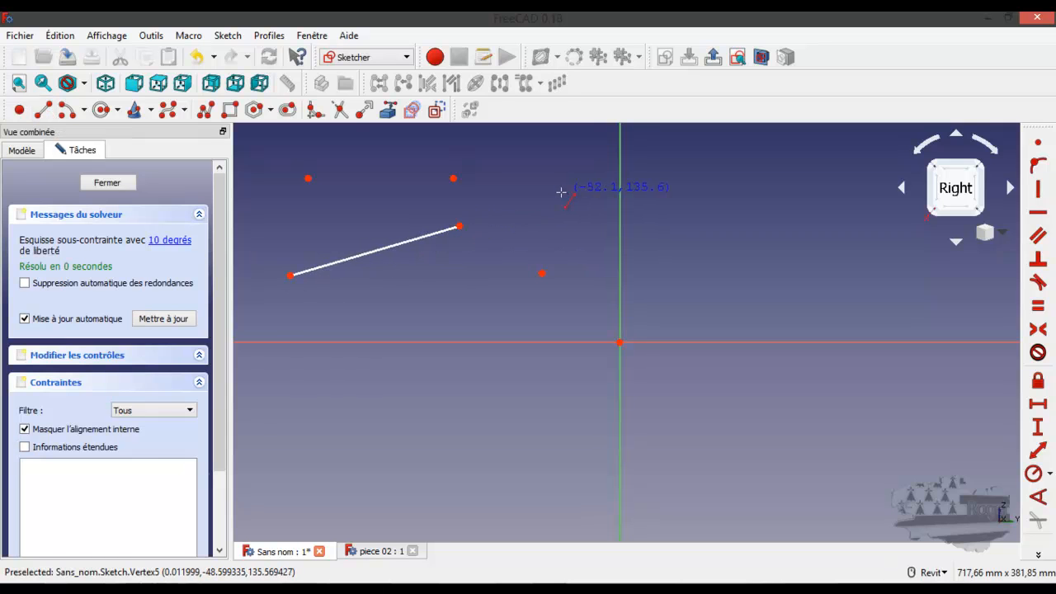
click(557, 196)
click(701, 235)
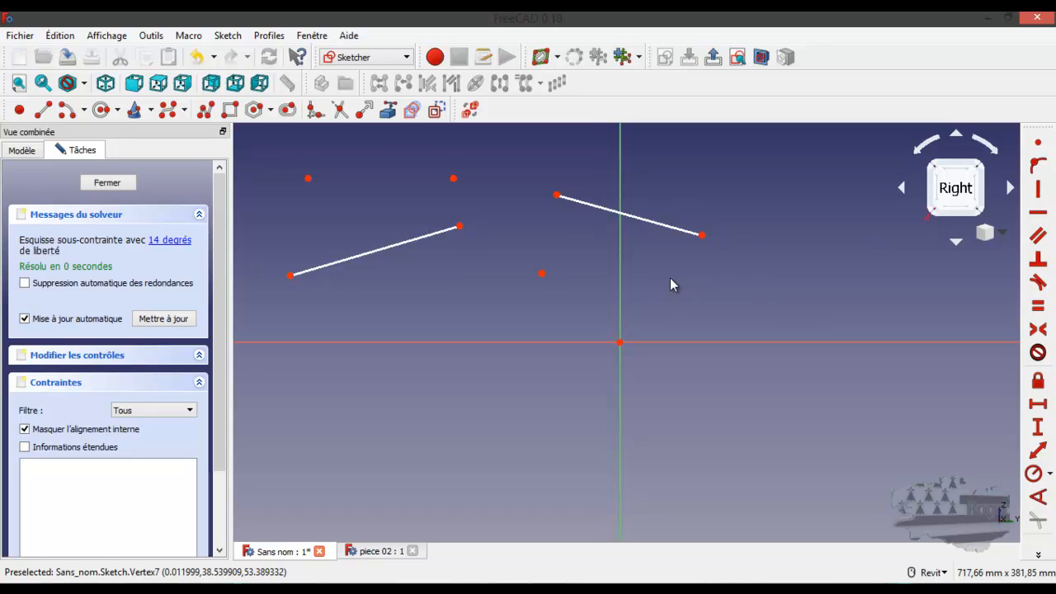
Draw a roughly semicircular arc by centre and end points in the upper-right quadrant, bulging away from the vertical axis.
click(68, 112)
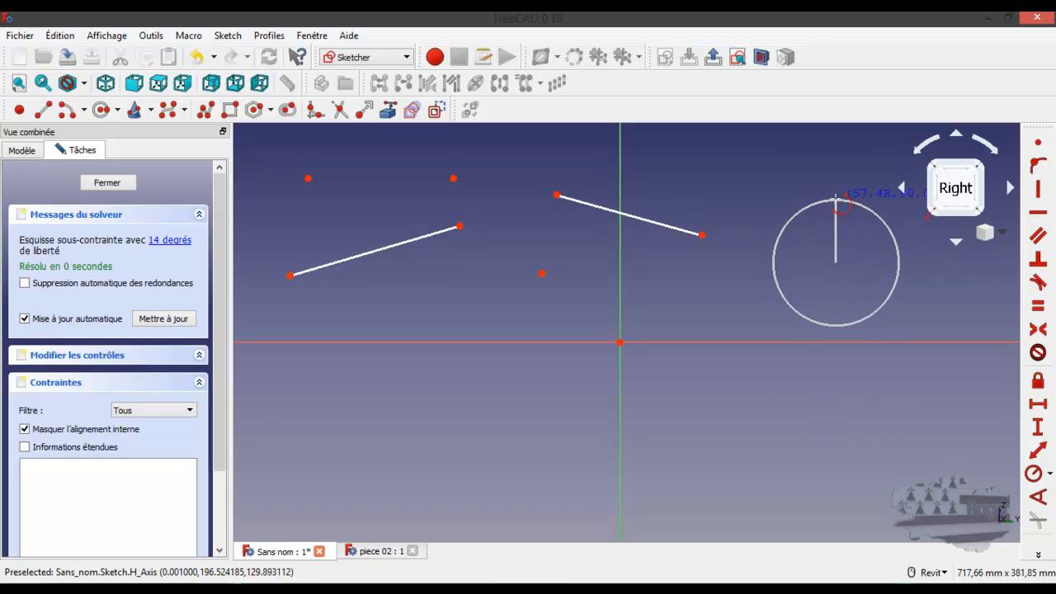
click(843, 312)
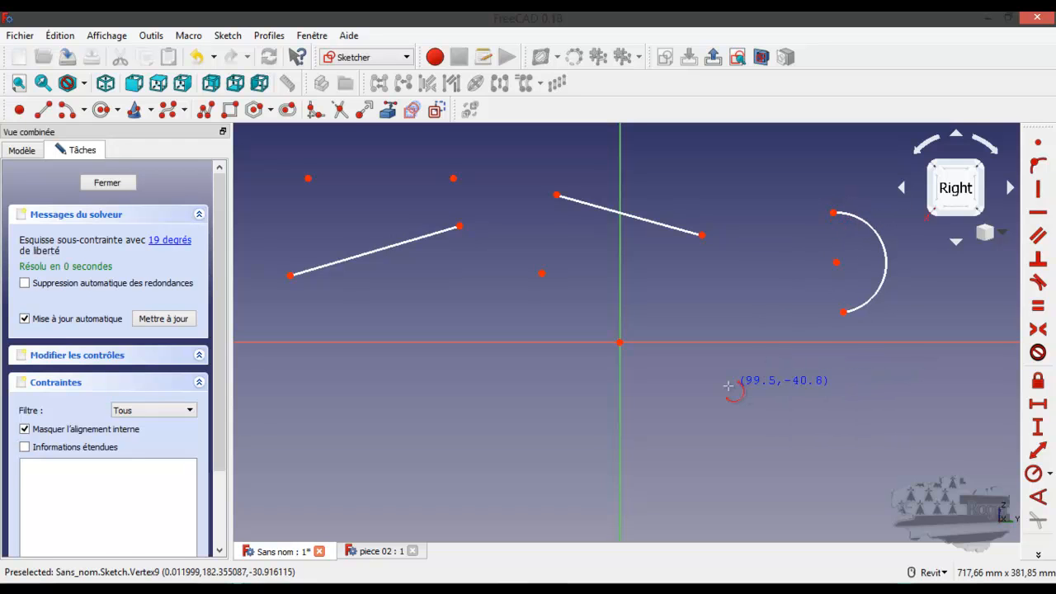
click(117, 110)
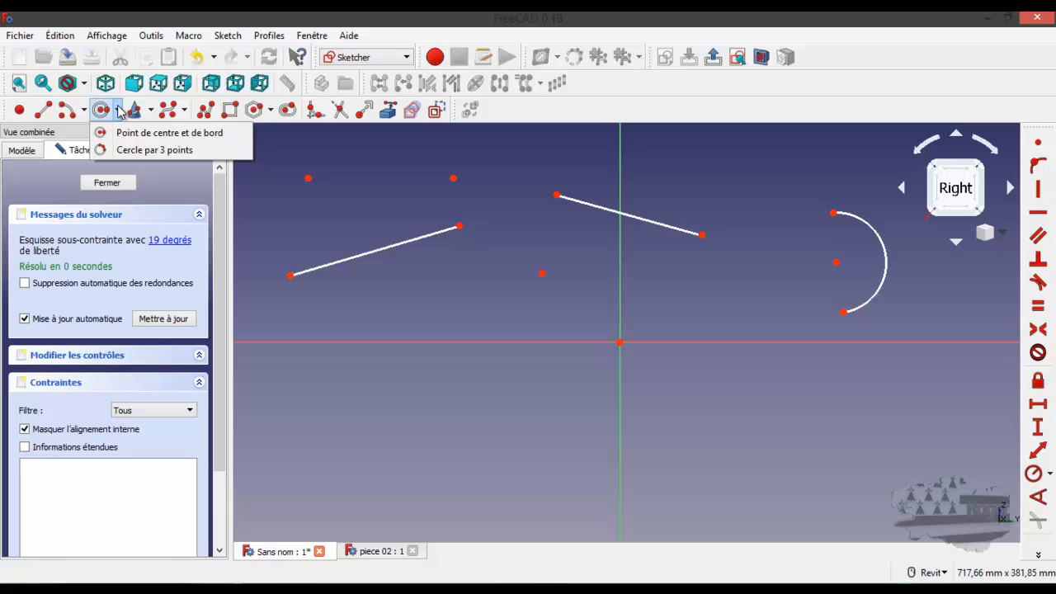
click(140, 151)
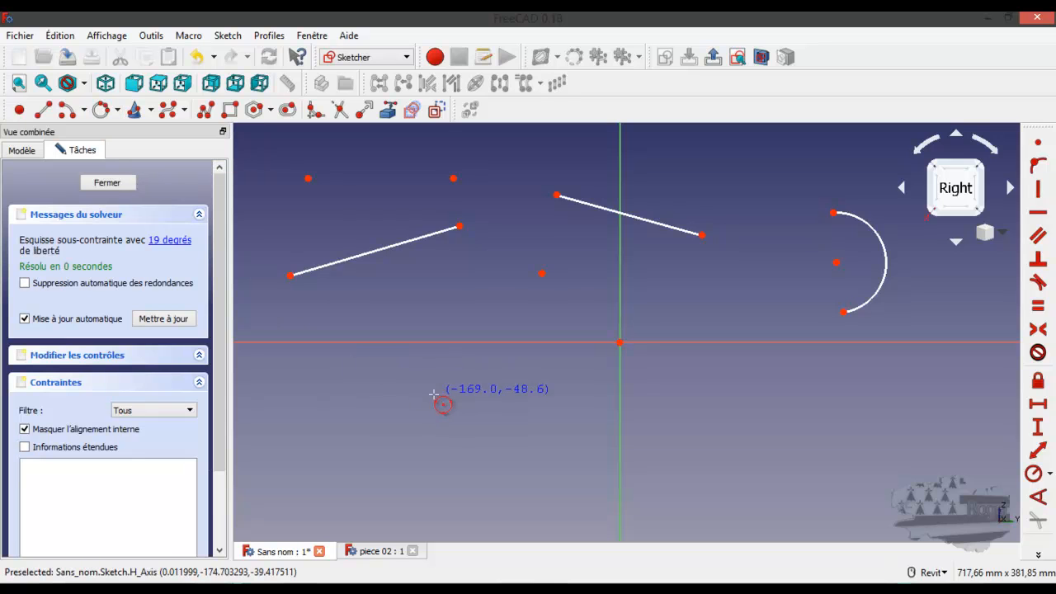
click(434, 395)
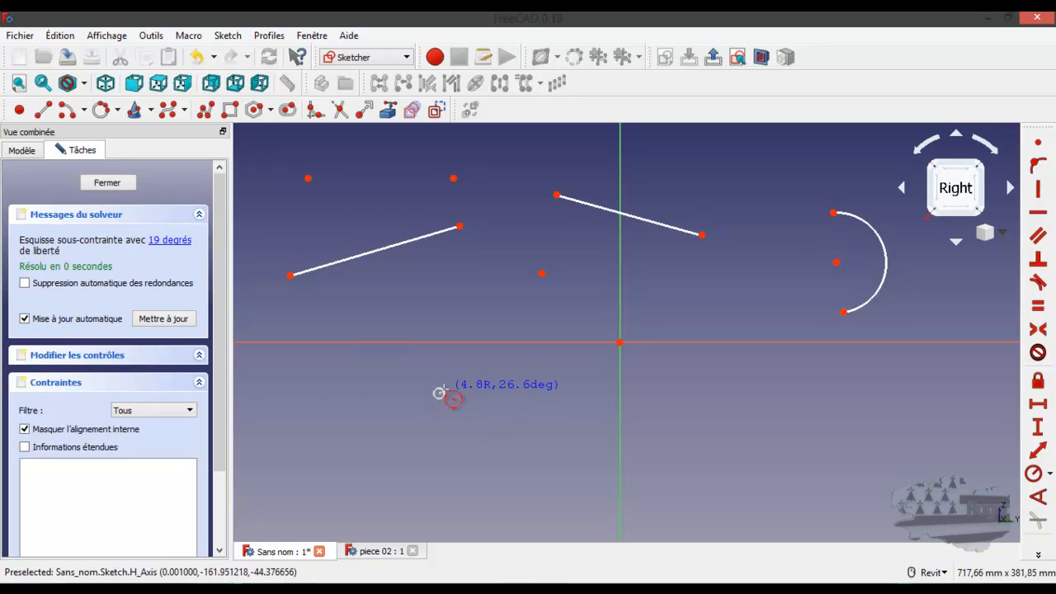
click(511, 360)
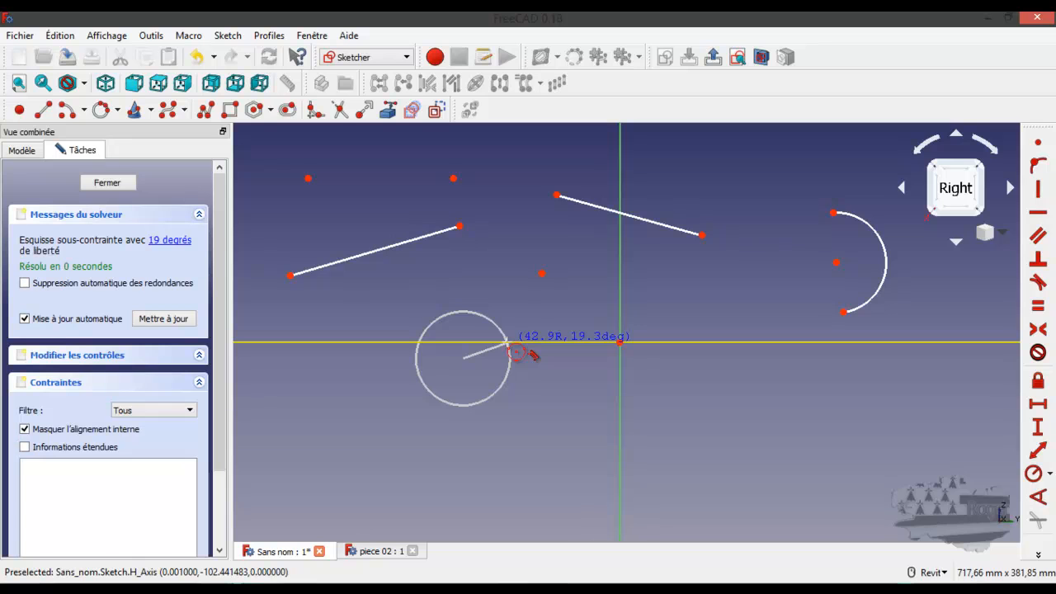
right_click(507, 342)
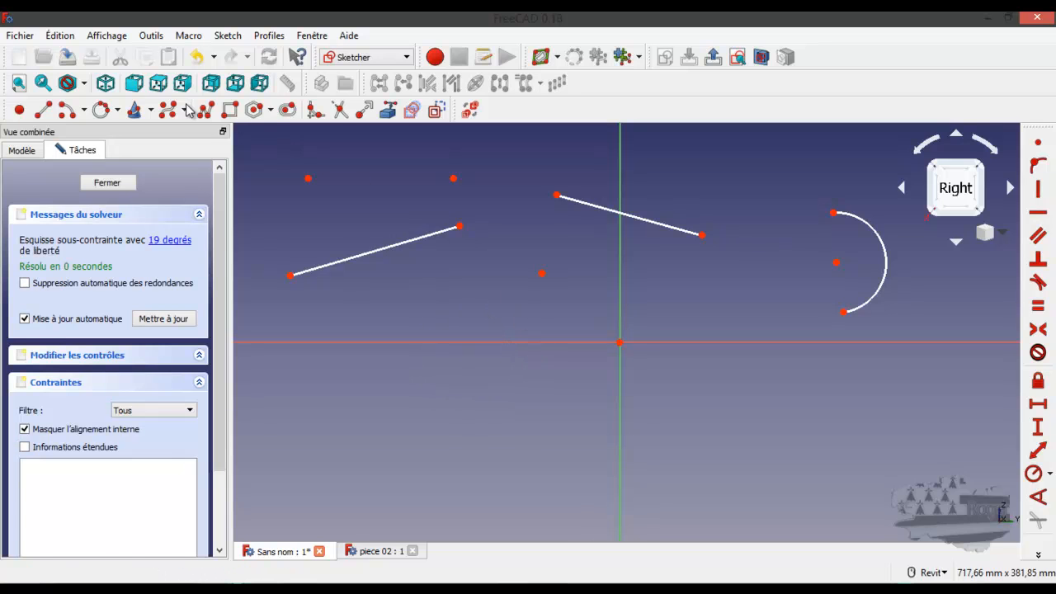
Try an arc by end points and rim point that ends on the horizontal axis, and undo it.
click(84, 111)
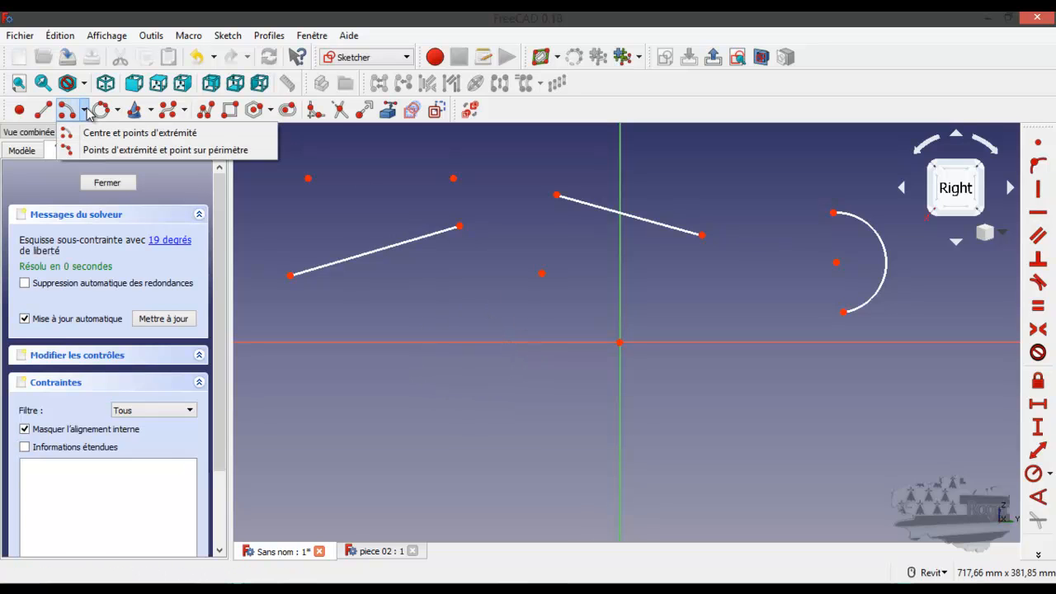
click(182, 153)
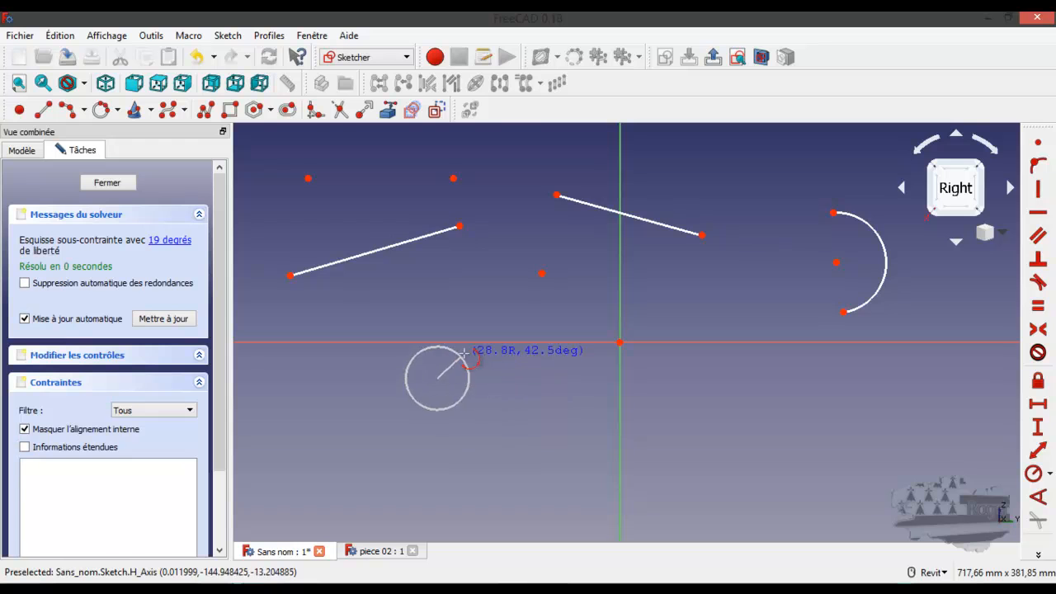
click(495, 342)
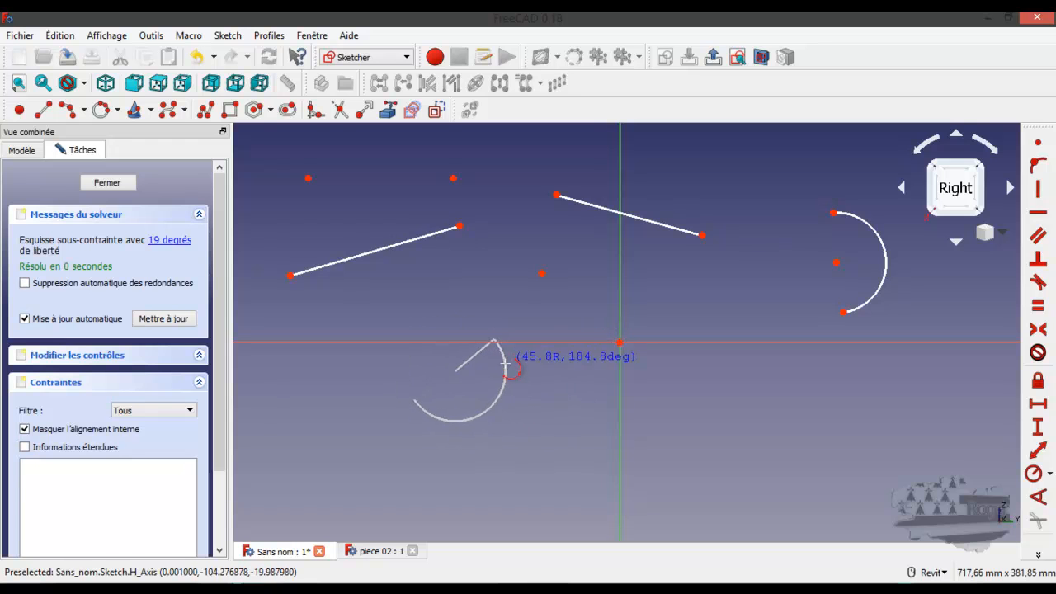
click(458, 406)
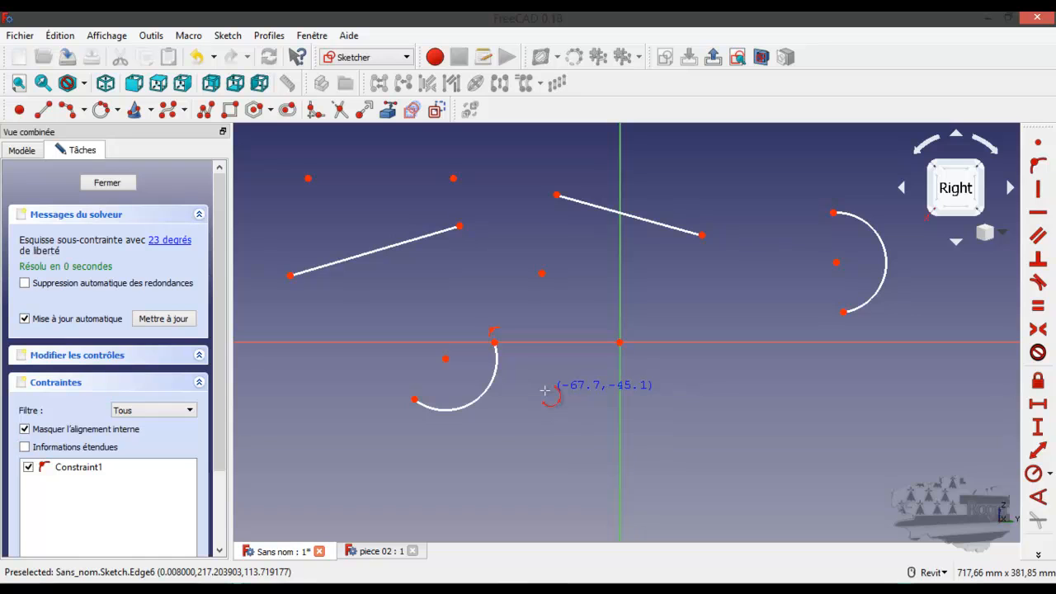
key(ctrl+z)
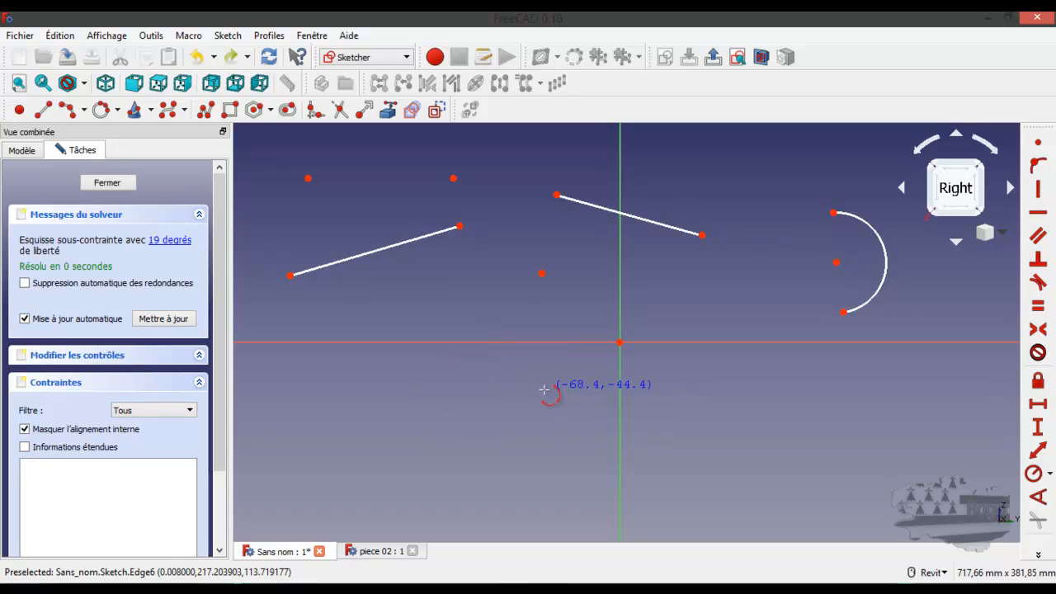
Draw a circle by centre and rim point, radius about 89 mm, centred in the lower-left quadrant and crossing the horizontal axis.
click(84, 111)
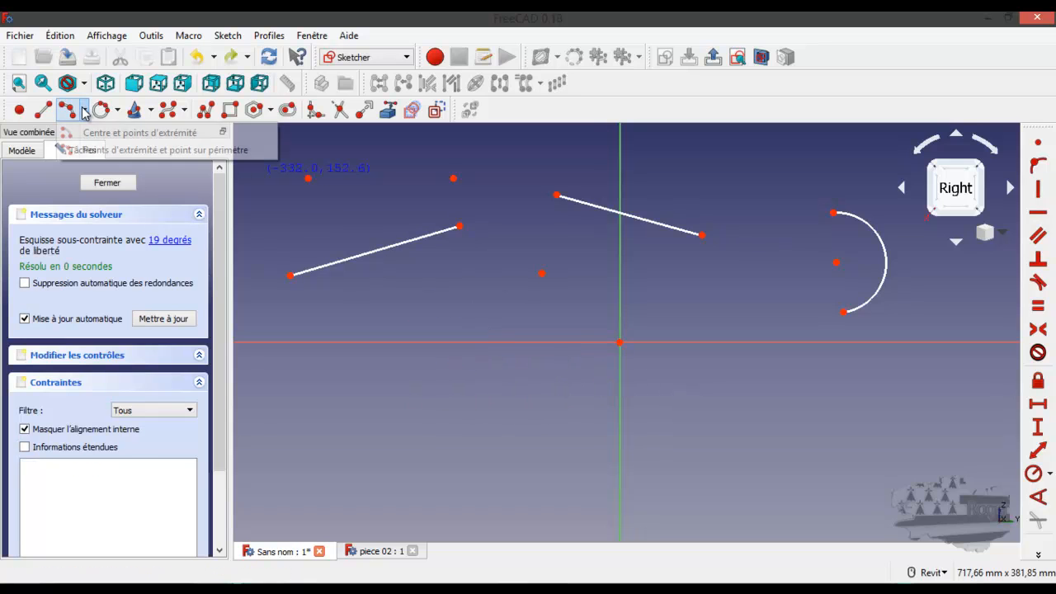
click(104, 133)
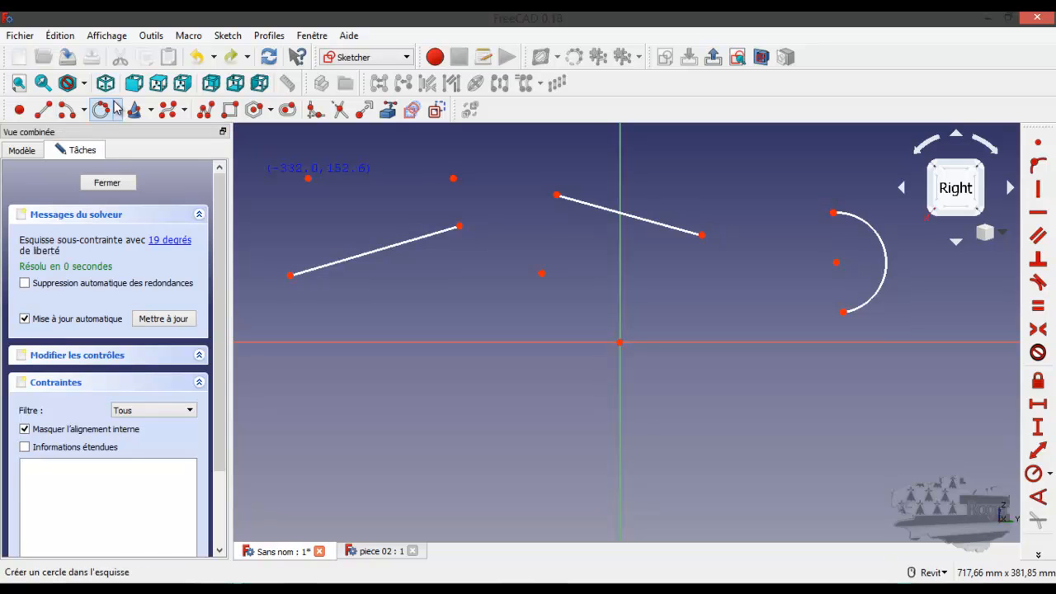
click(118, 110)
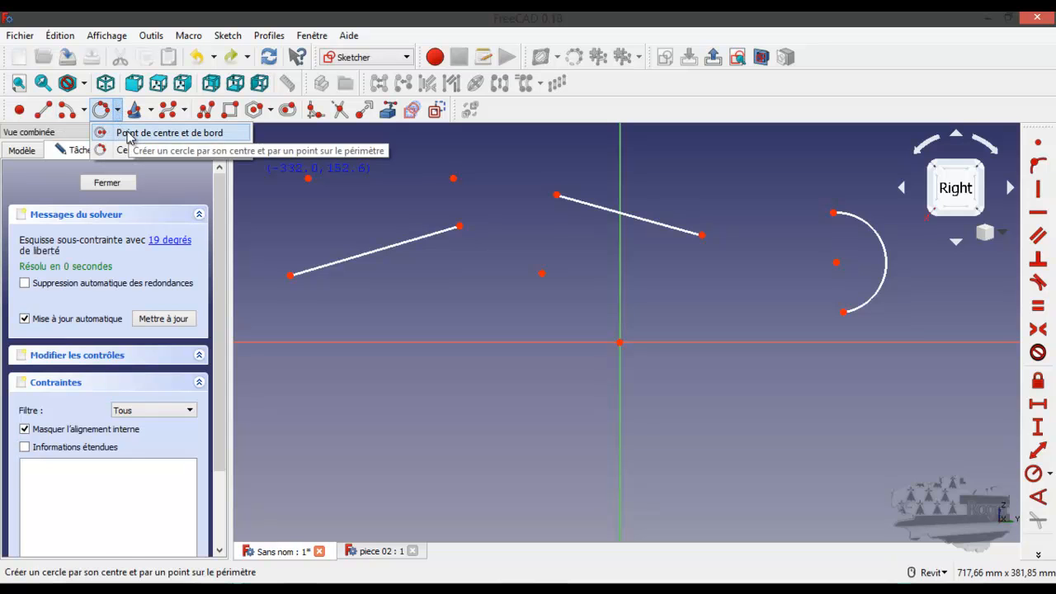
click(128, 138)
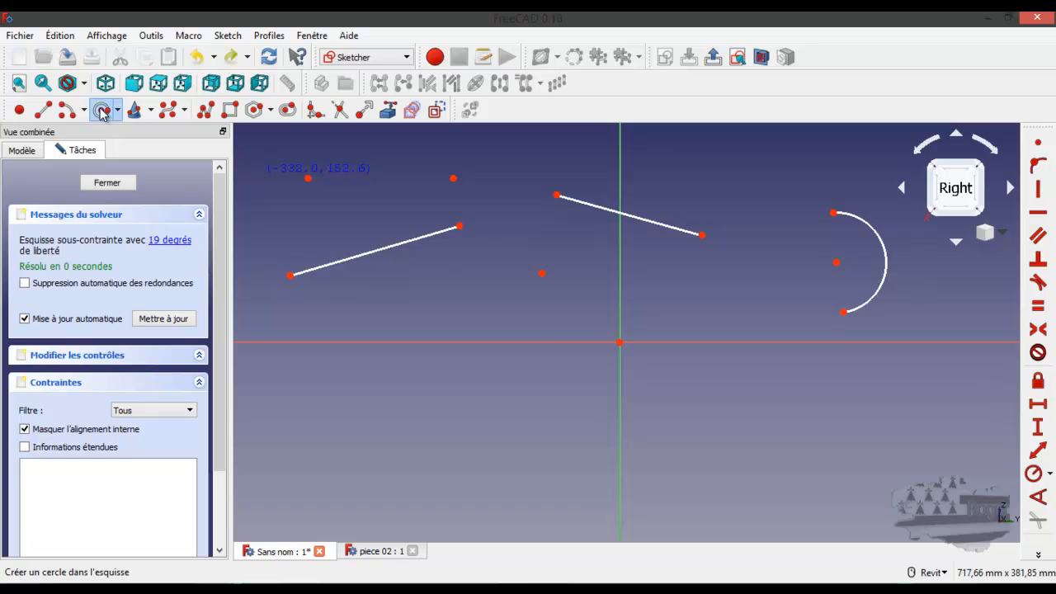
click(496, 396)
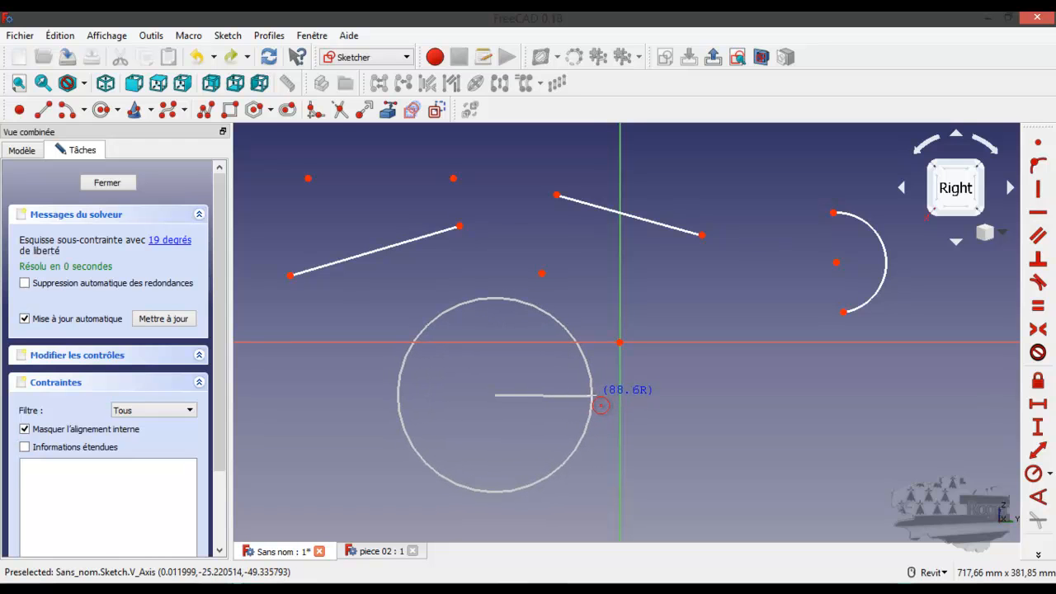
click(594, 404)
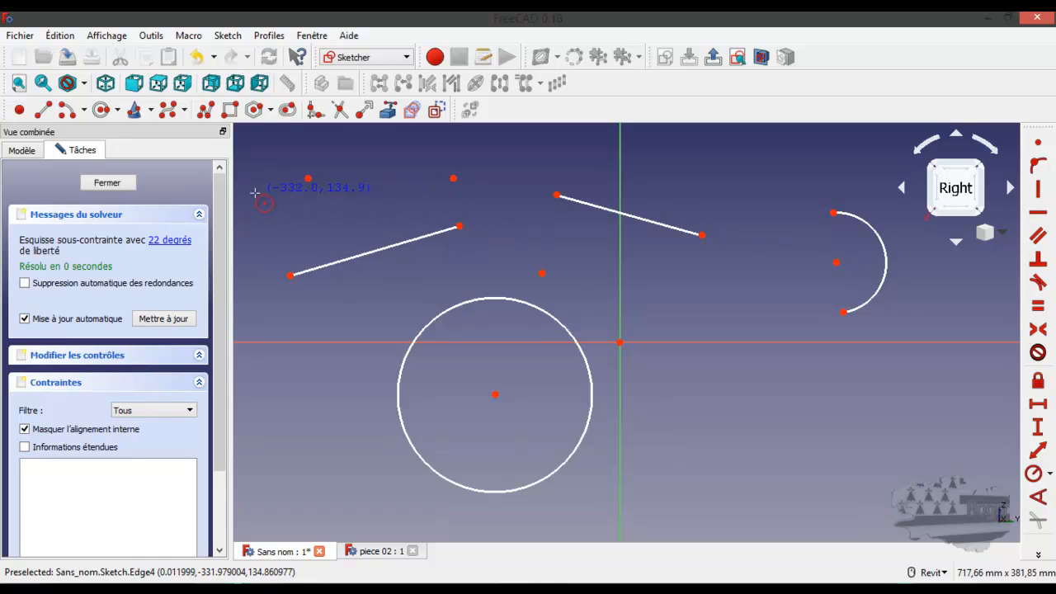
Draw a thin, slightly tilted ellipse by centre, major radius of about 92 mm and a further point in the lower-right quadrant.
click(136, 110)
click(767, 414)
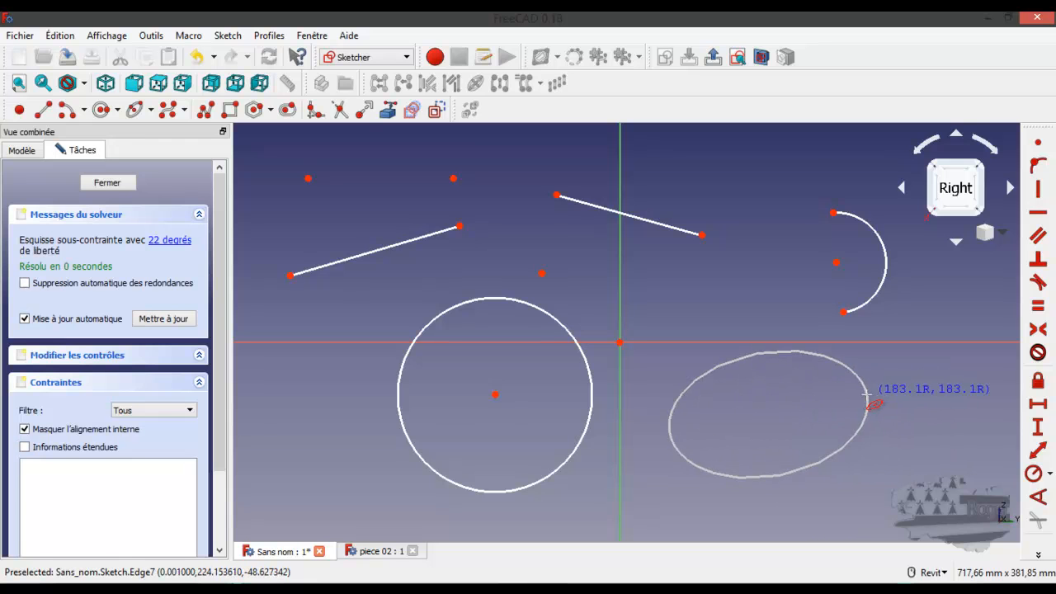
click(867, 401)
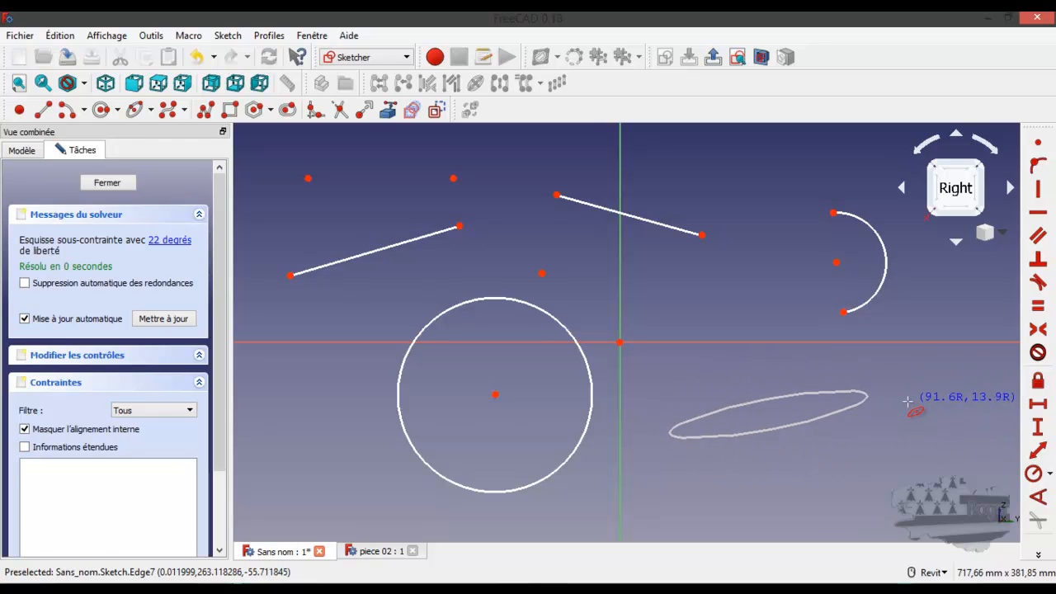
click(907, 397)
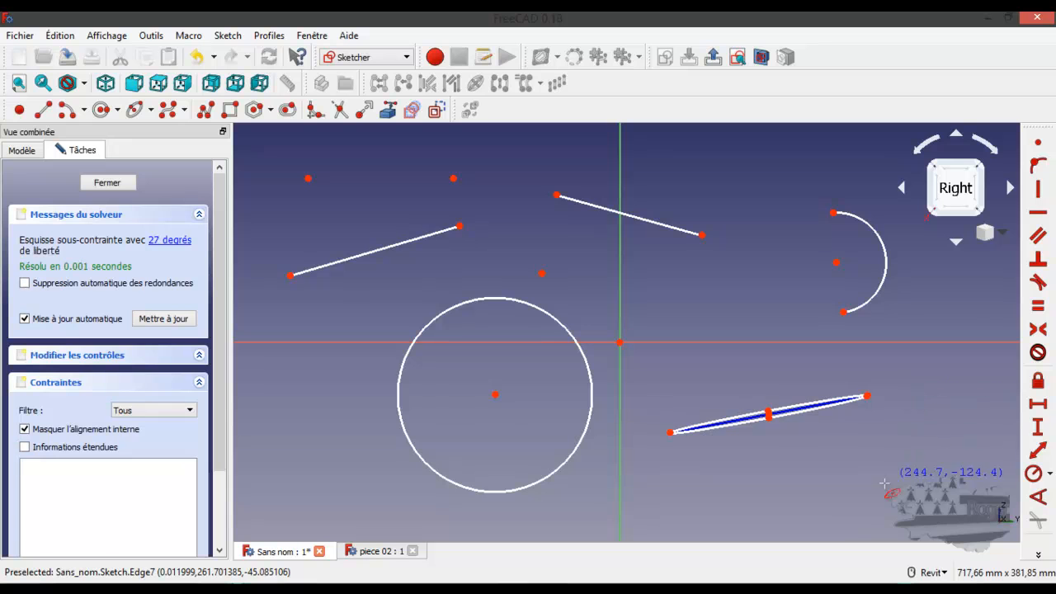
Leave the ellipse command and reopen the sketch for editing to restore its straight-on view.
click(22, 150)
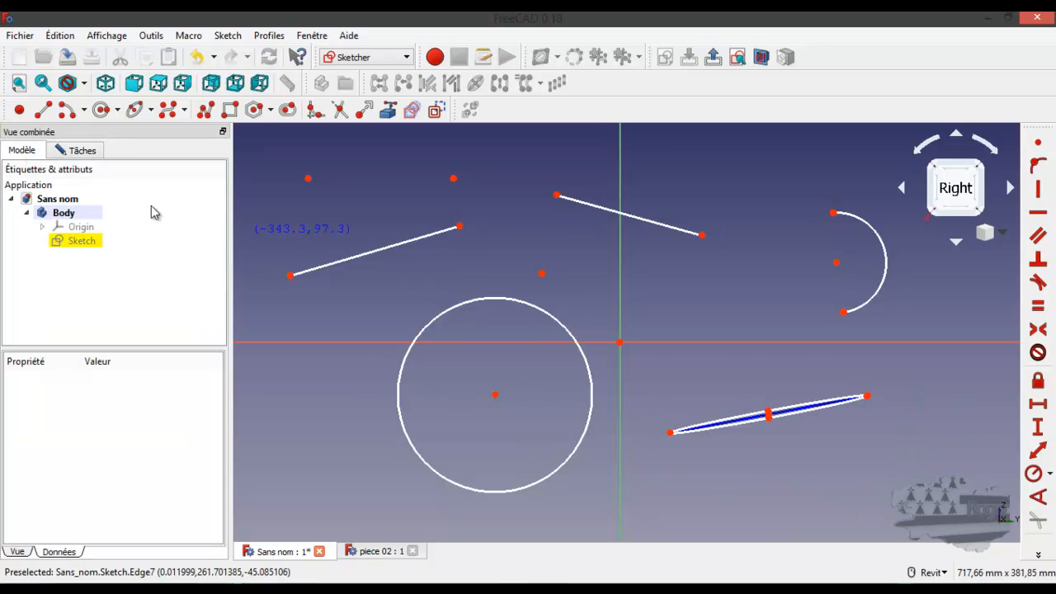
mouse_move(712, 367)
shift+middle_down()
mouse_move(737, 395)
mouse_move(761, 325)
mouse_move(709, 278)
mouse_move(636, 253)
mouse_move(594, 323)
mouse_move(662, 405)
mouse_move(778, 414)
mouse_move(717, 400)
mouse_move(744, 408)
mouse_move(723, 407)
mouse_move(711, 424)
mouse_move(722, 380)
mouse_move(702, 382)
mouse_move(718, 370)
mouse_move(665, 332)
mouse_move(646, 279)
mouse_move(721, 348)
mouse_move(638, 372)
mouse_move(707, 360)
mouse_move(708, 386)
mouse_move(719, 363)
shift+middle_up()
click(719, 364)
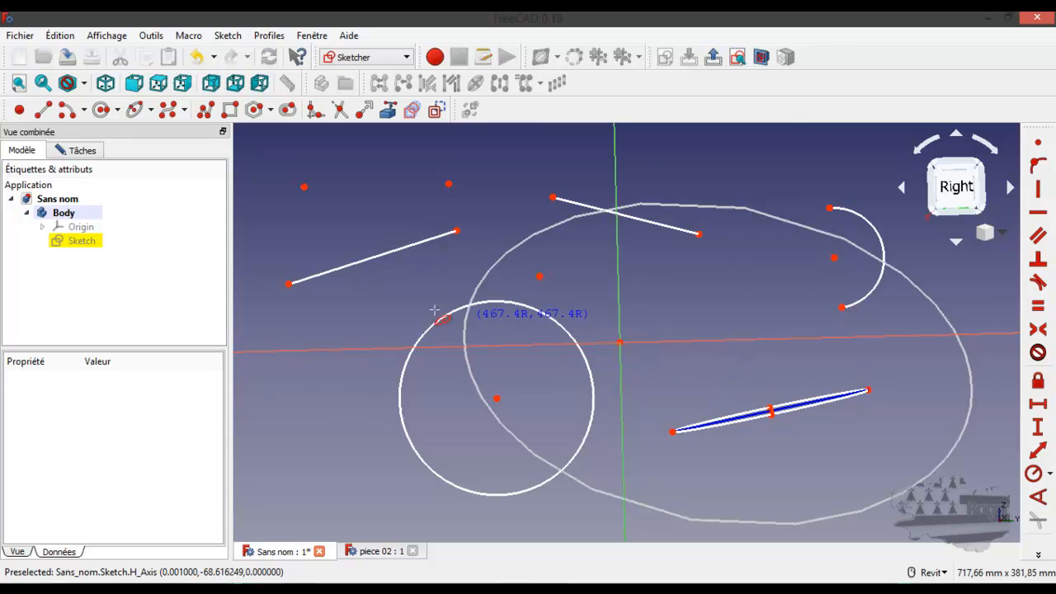
right_click(642, 316)
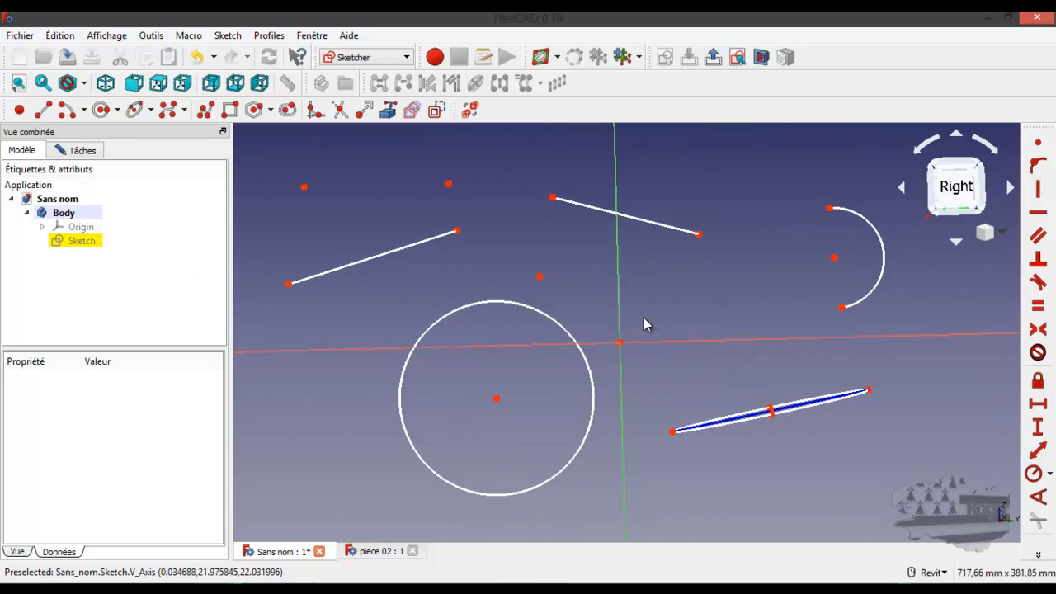
double_click(82, 241)
Select the whole thin ellipse in the lower-right quadrant and delete it.
scroll(550, 379, down, 18)
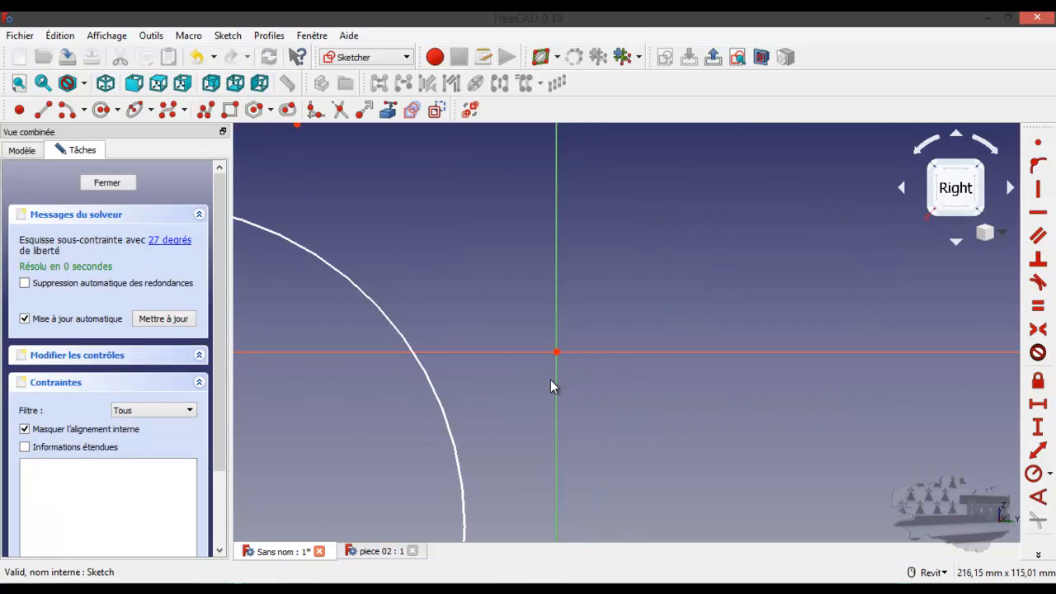
scroll(634, 349, up, 2)
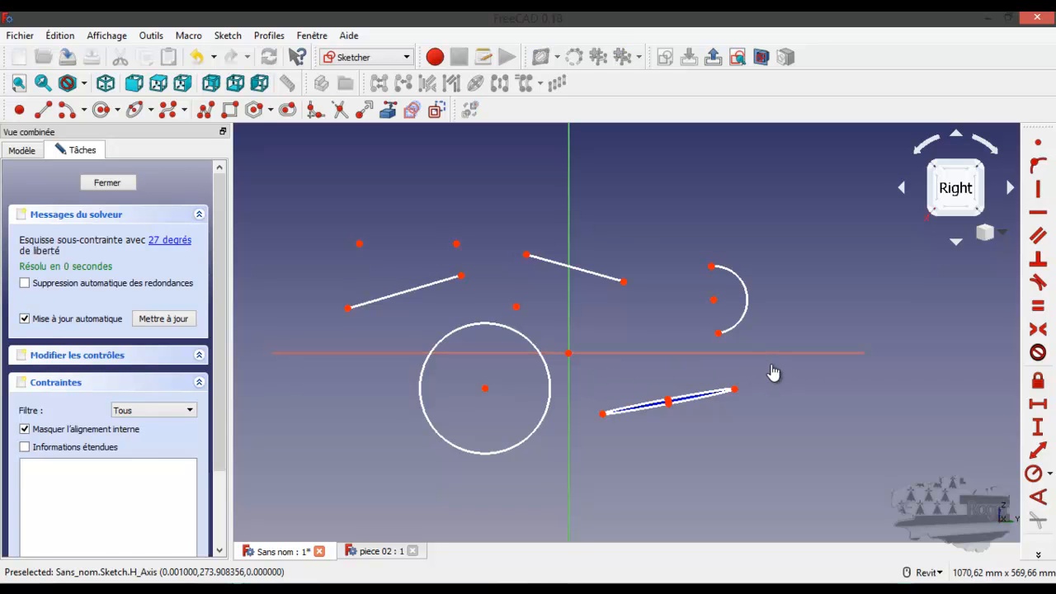
drag(772, 365, 591, 460)
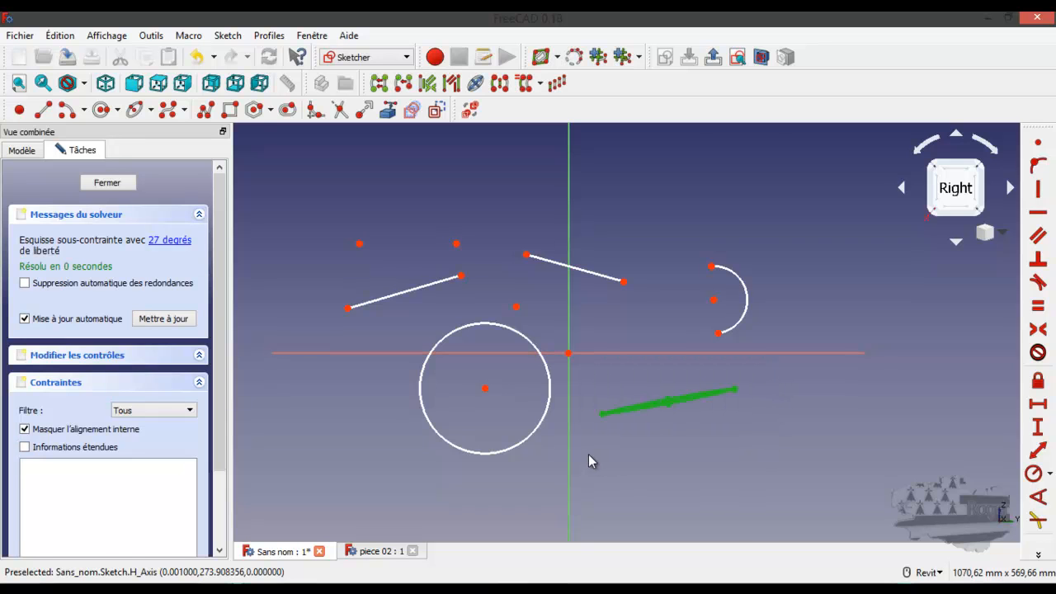
click(588, 460)
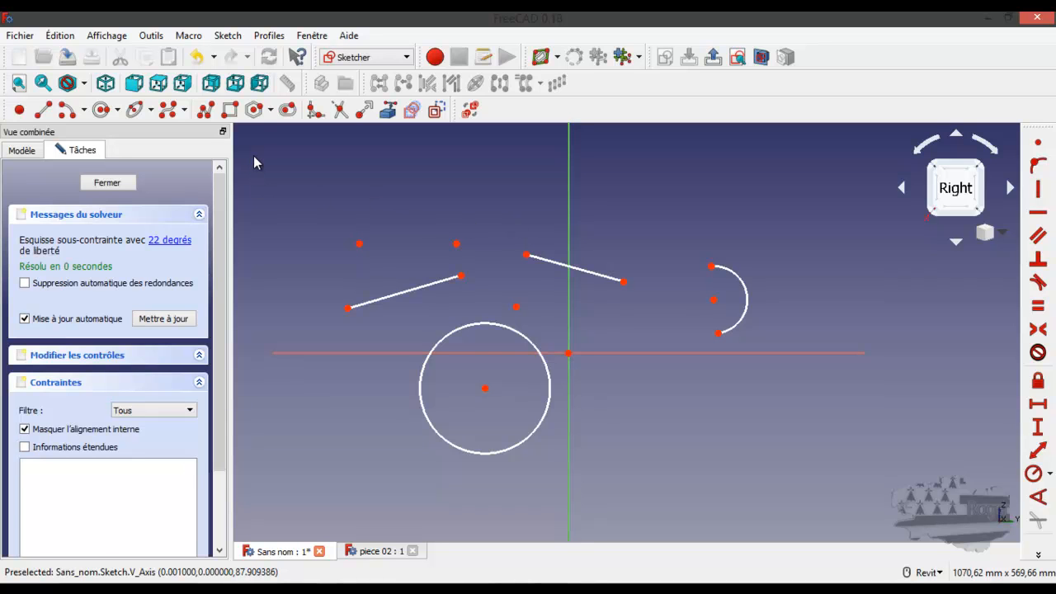
click(151, 113)
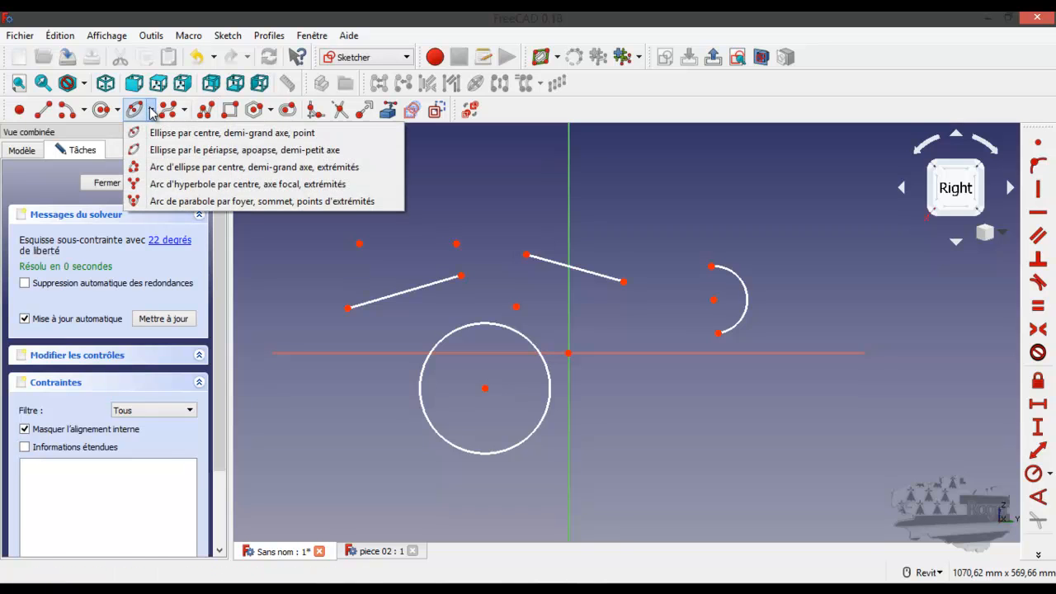
click(151, 113)
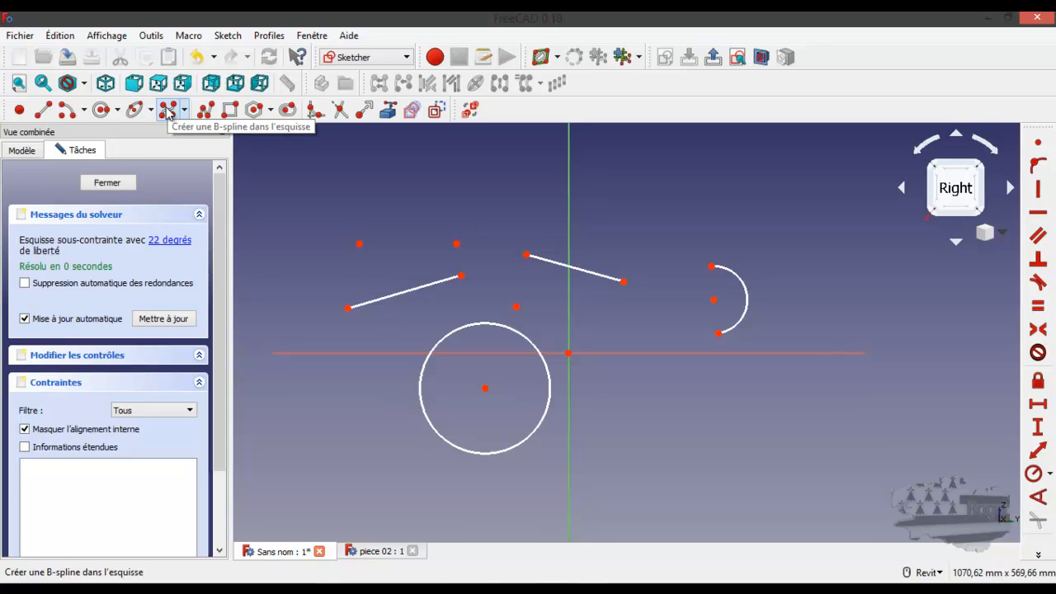
Draw a closed B-spline with eight control points looping around the arc, closing it on its first point, and leave the command.
click(167, 113)
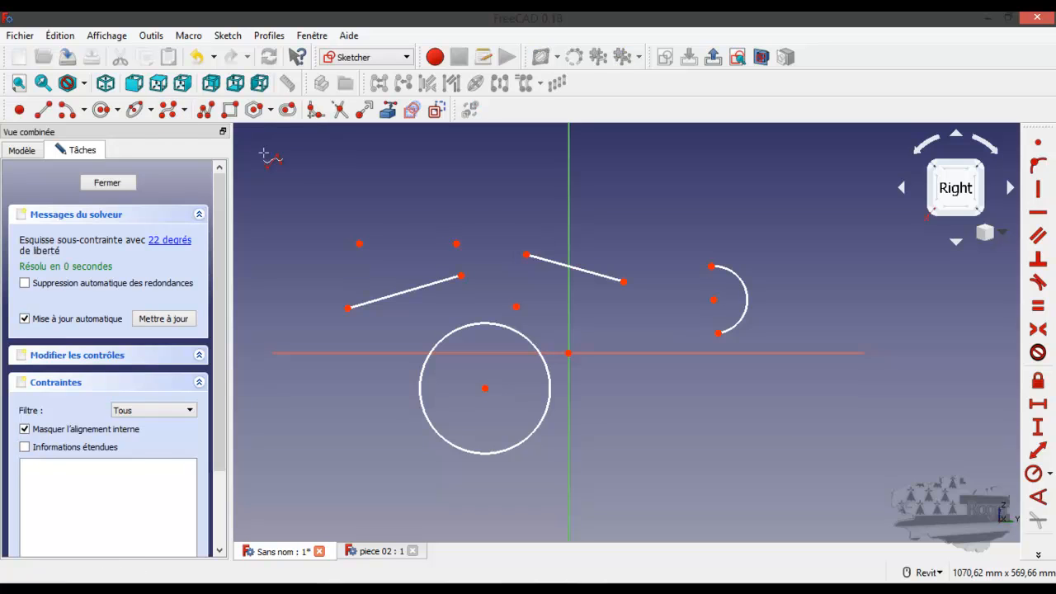
click(441, 185)
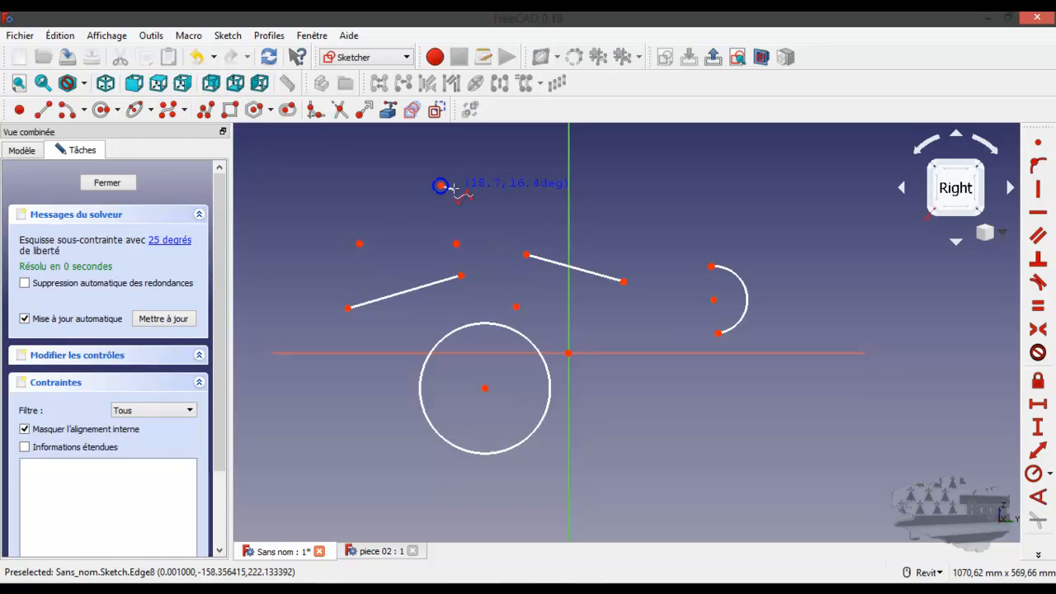
click(635, 142)
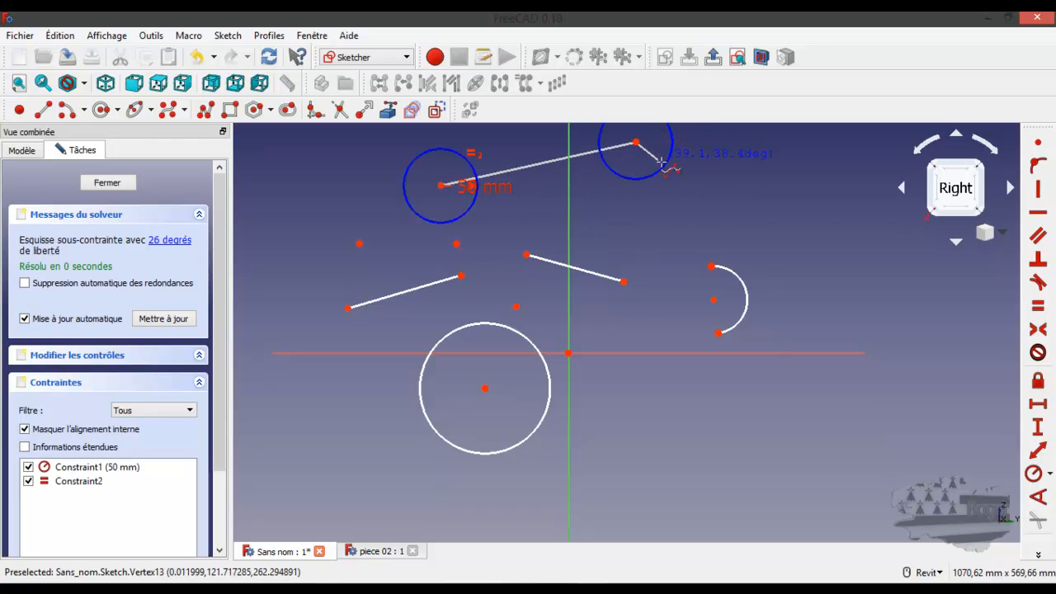
click(820, 234)
click(805, 401)
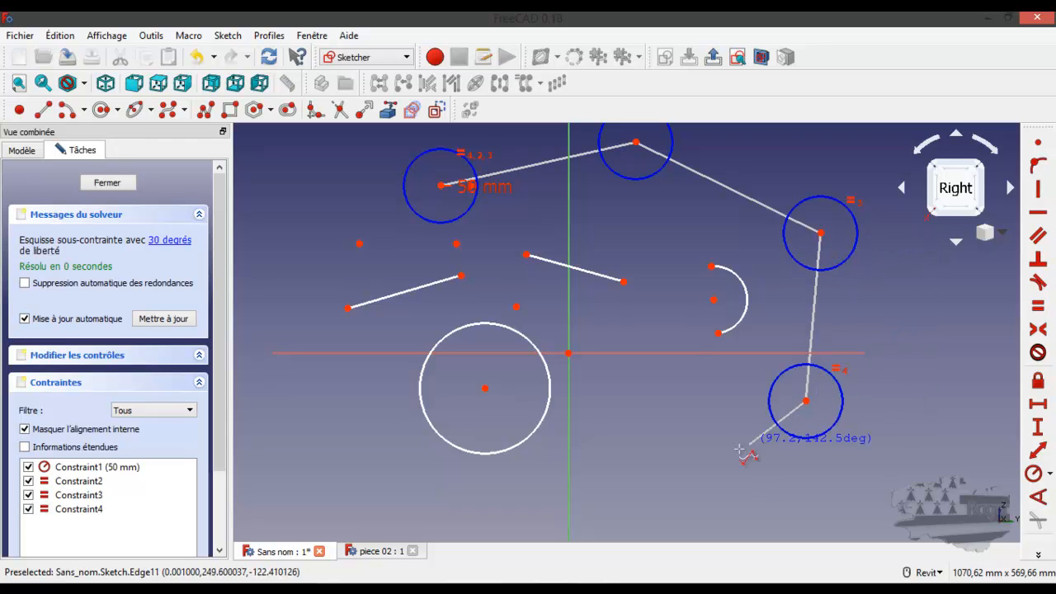
click(695, 469)
click(619, 401)
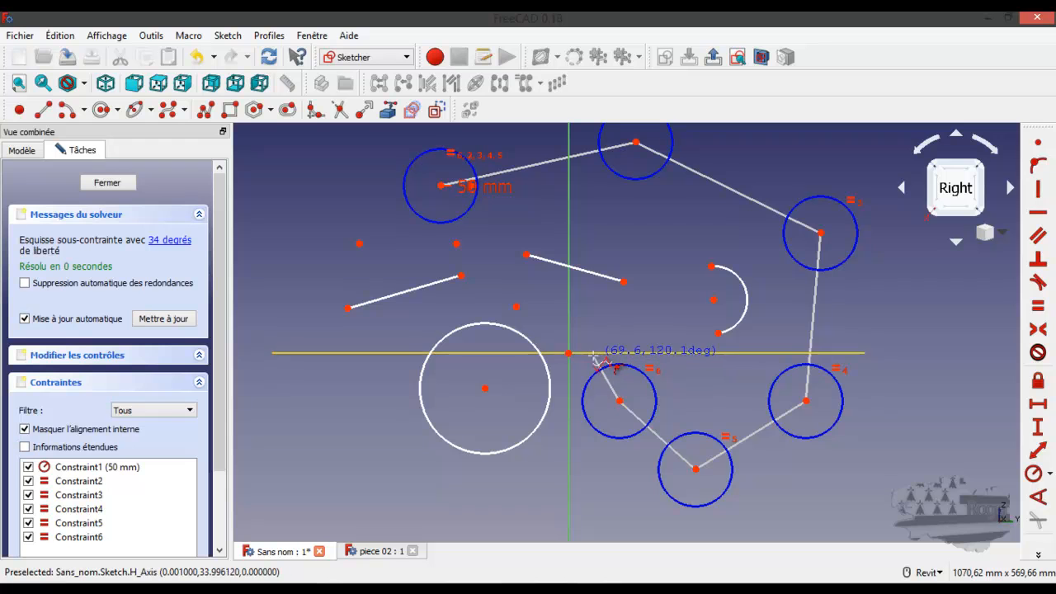
click(574, 308)
click(498, 261)
click(441, 186)
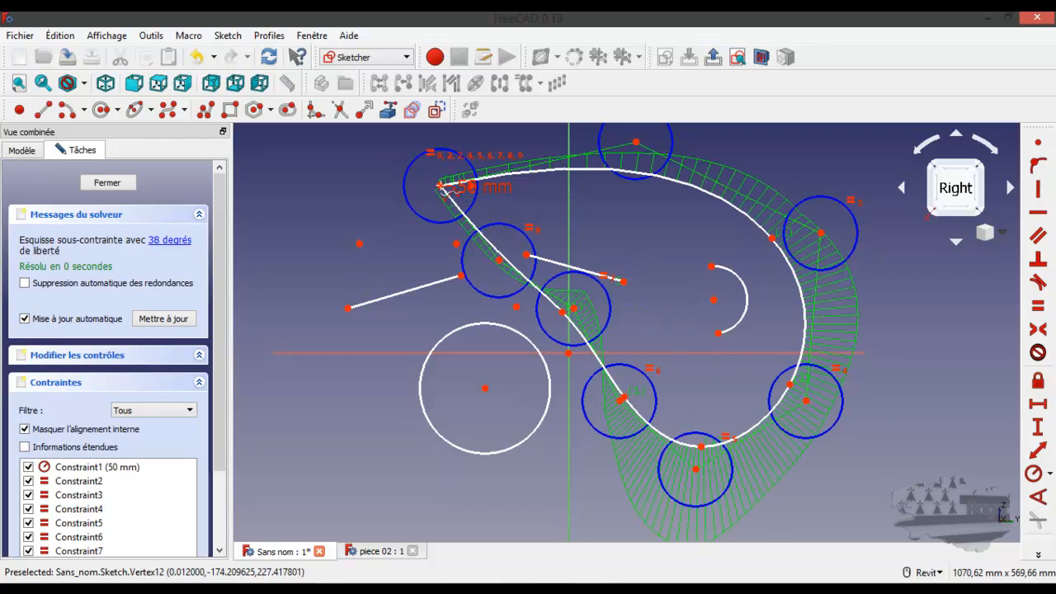
click(345, 308)
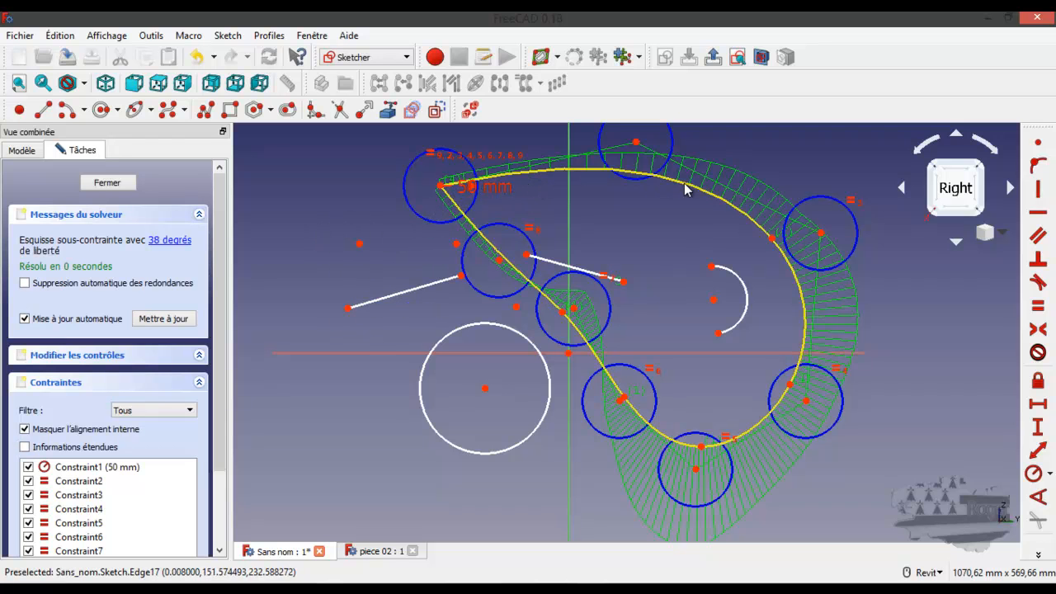
Pull the B-spline's upper-right control point inward, and undo both that move and the whole closed B-spline.
drag(825, 239, 780, 254)
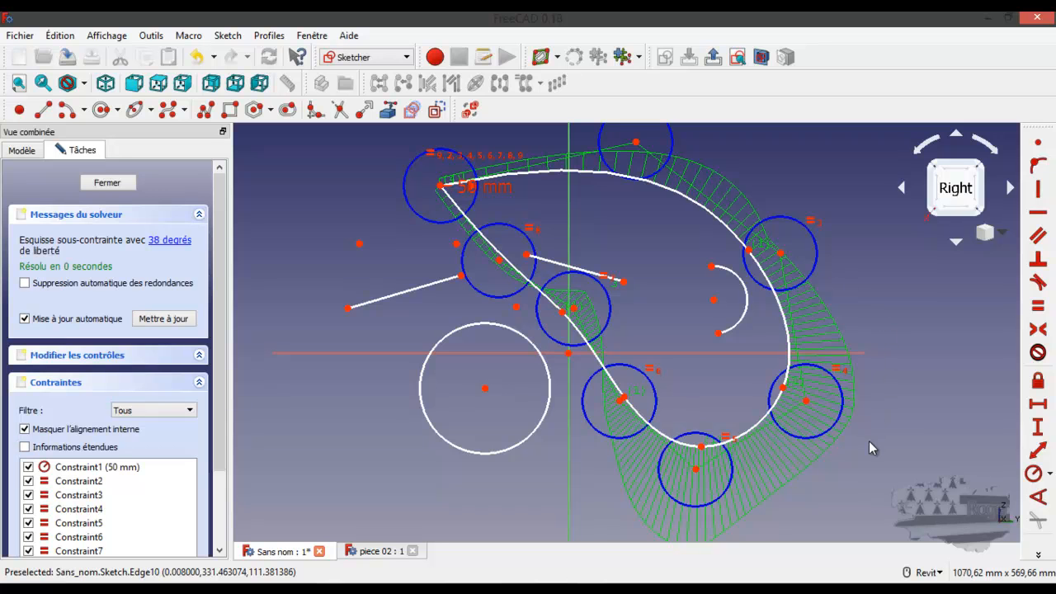
key(ctrl+z)
key(ctrl+z)
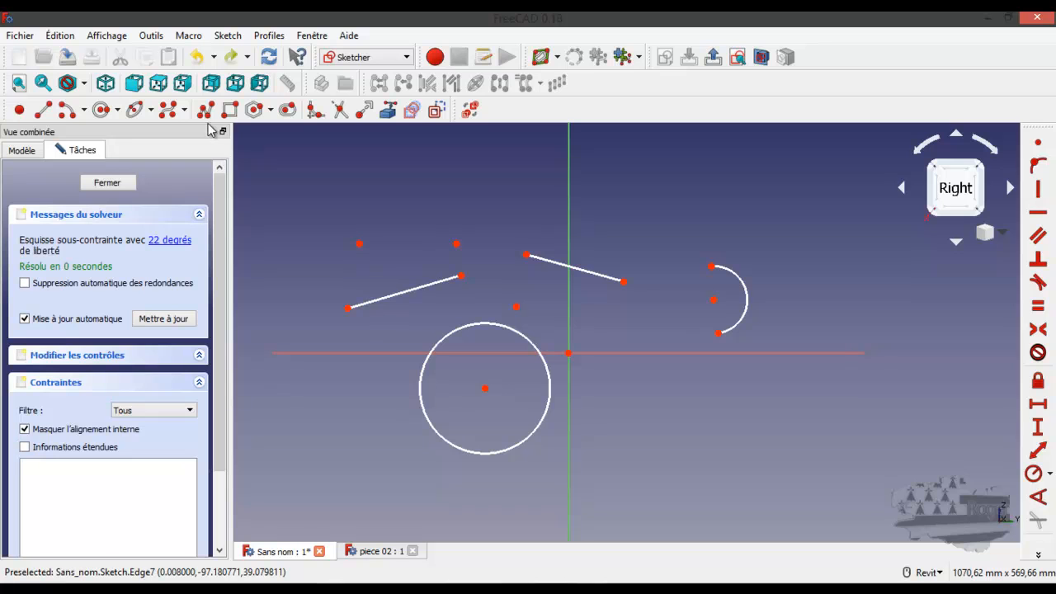
Draw a closed polyline with eleven vertices looping around the arc, closing it on its first vertex, and leave the command.
click(184, 111)
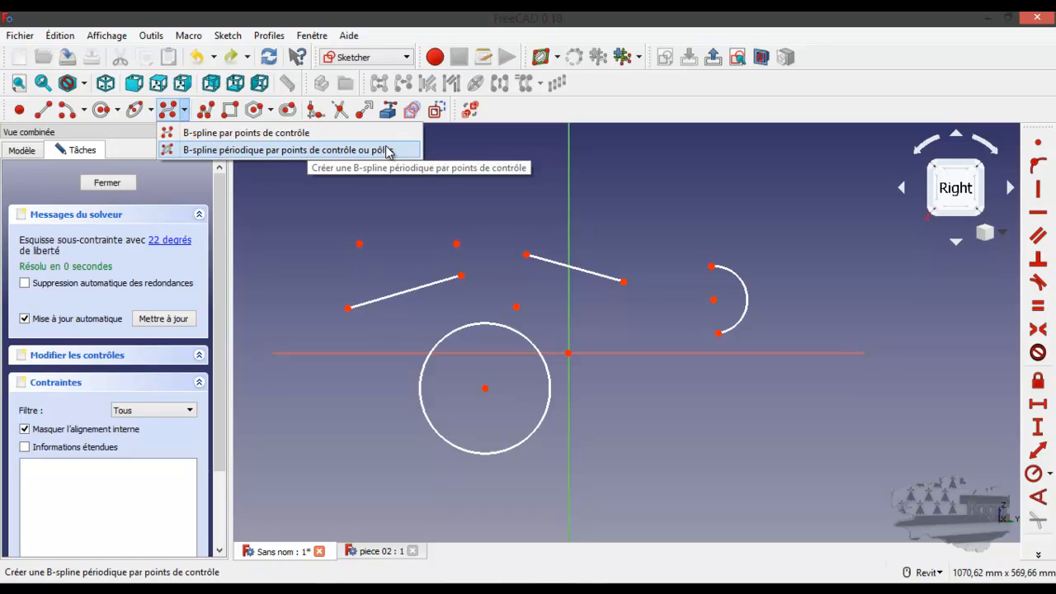
click(206, 108)
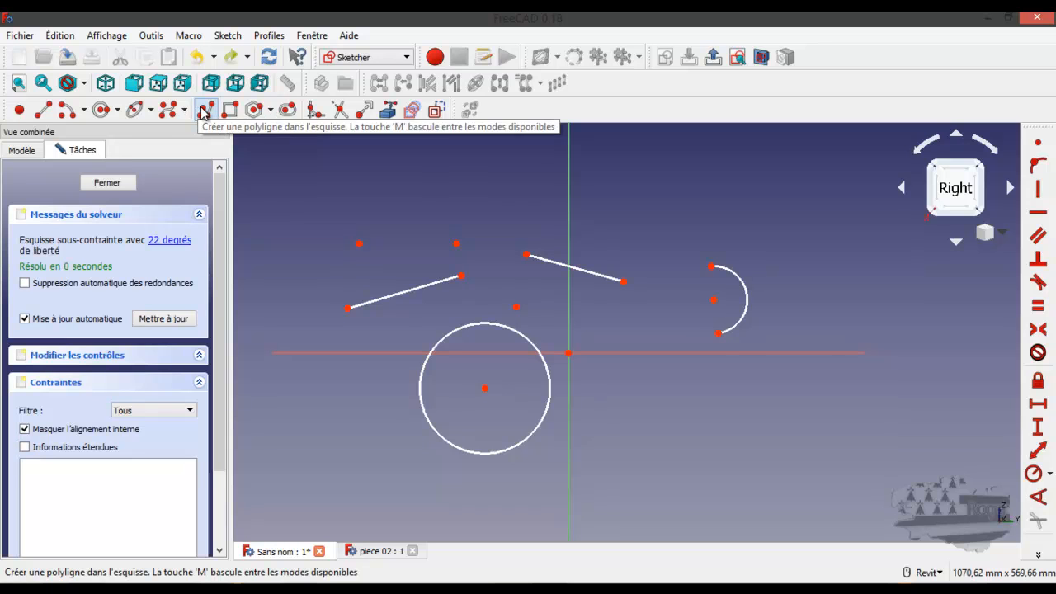
click(204, 111)
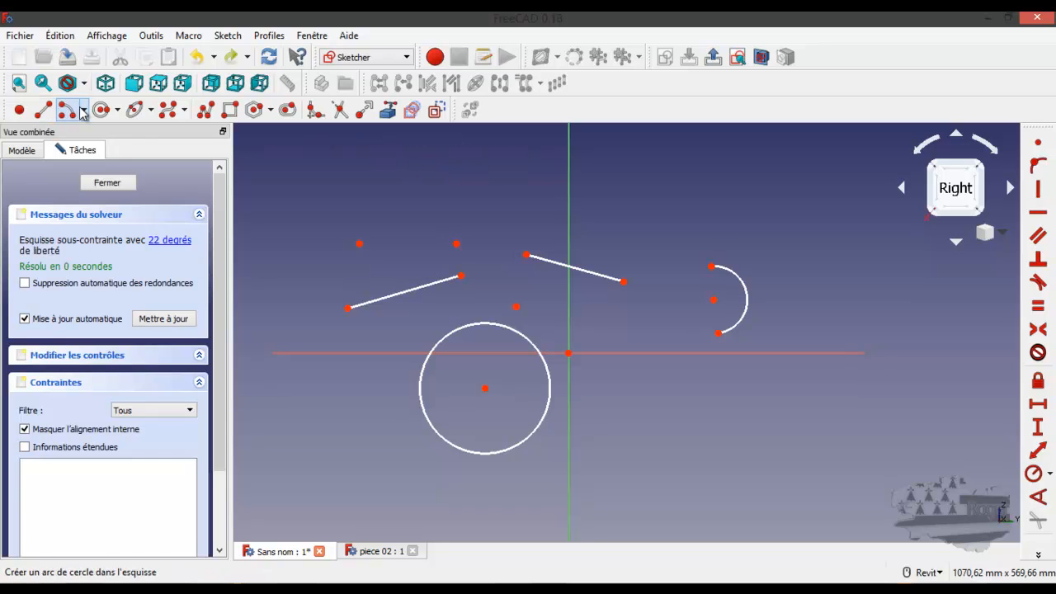
click(255, 110)
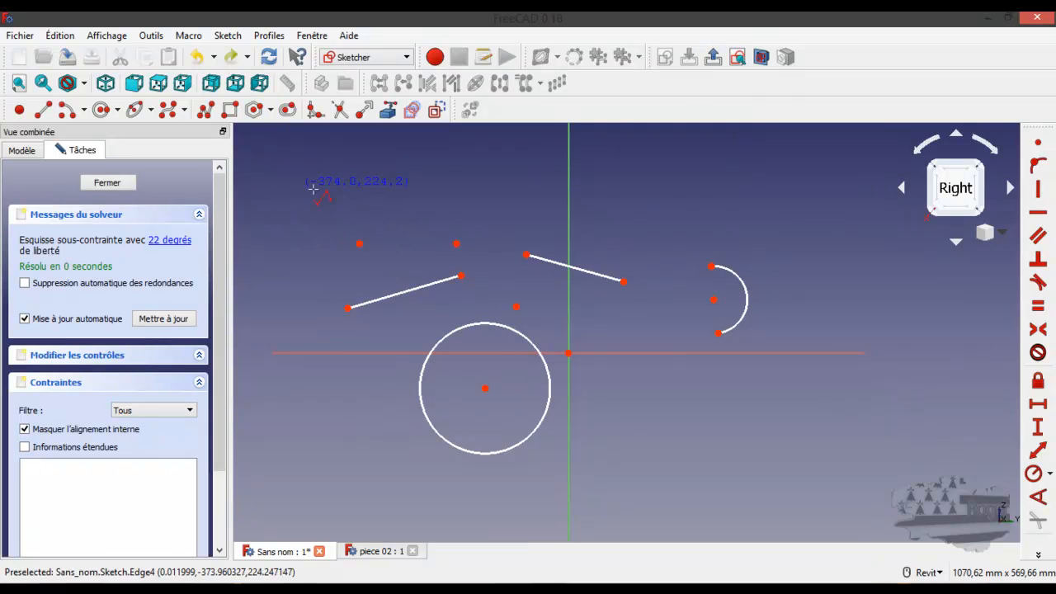
click(387, 173)
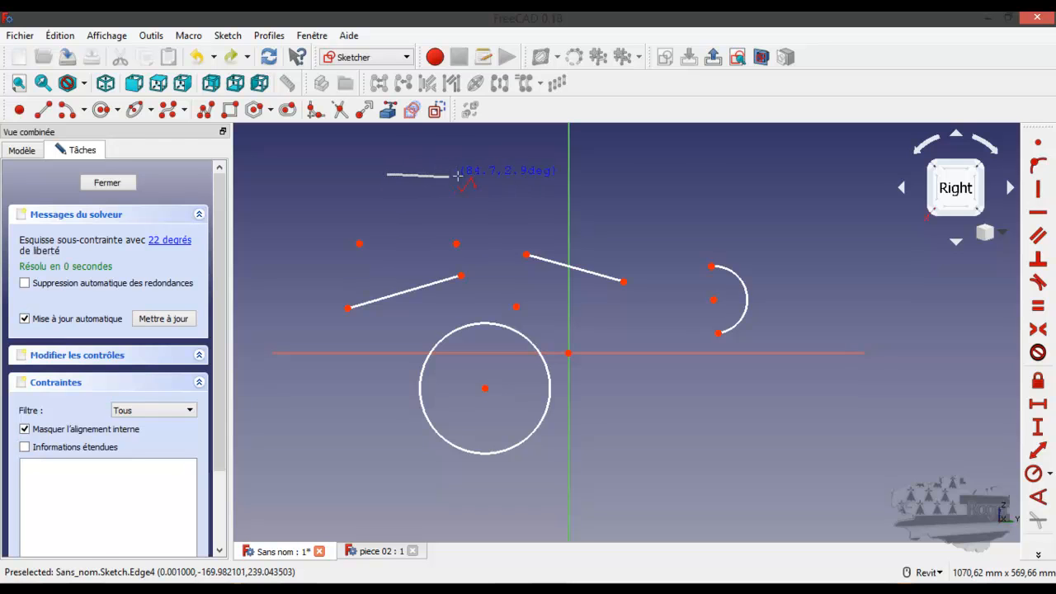
click(592, 165)
click(689, 194)
click(795, 238)
click(833, 323)
click(825, 423)
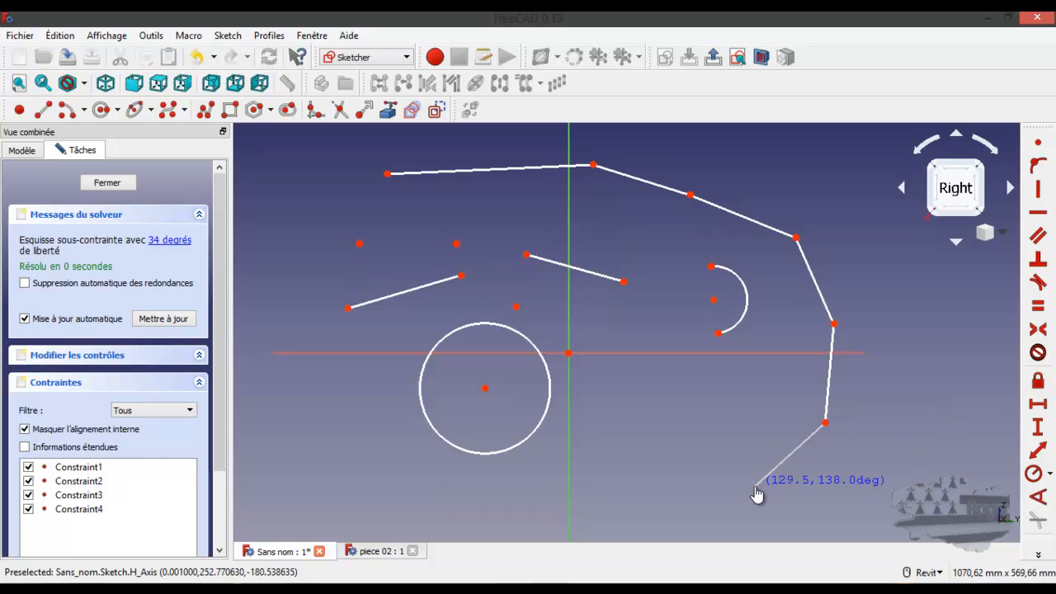
click(754, 485)
click(651, 403)
click(561, 313)
click(506, 275)
click(437, 207)
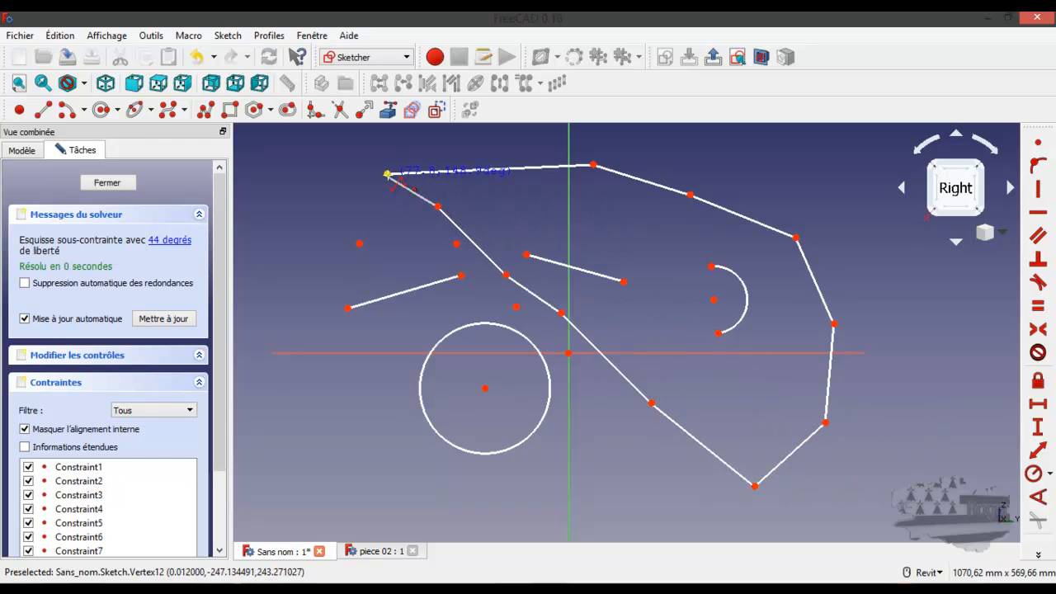
click(388, 174)
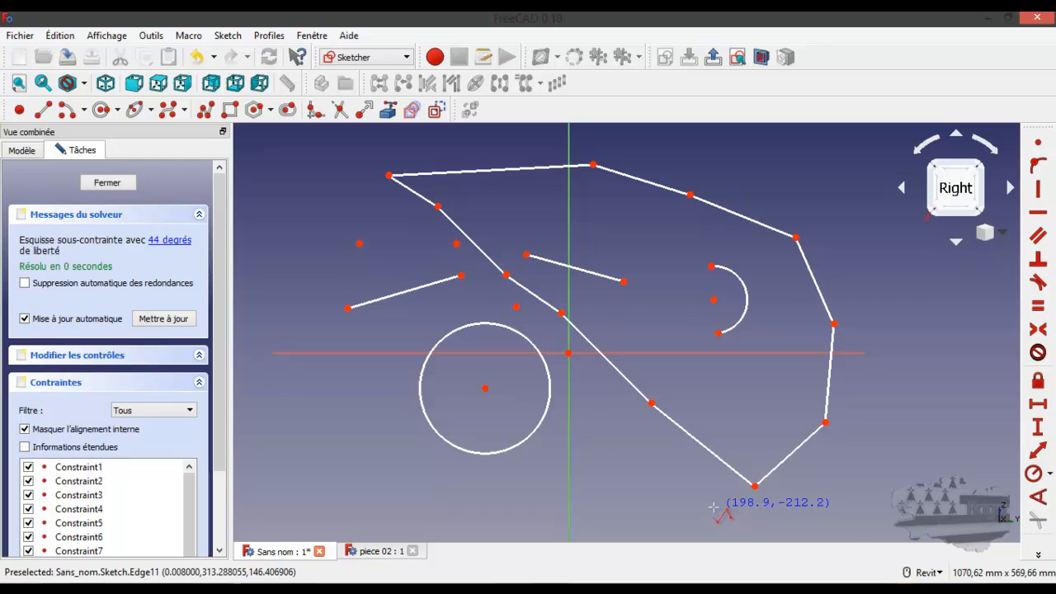
key(Escape)
Undo the closed polyline segment by segment until only the points, lines, arc and circle remain.
key(ctrl+z)
key(ctrl+z)
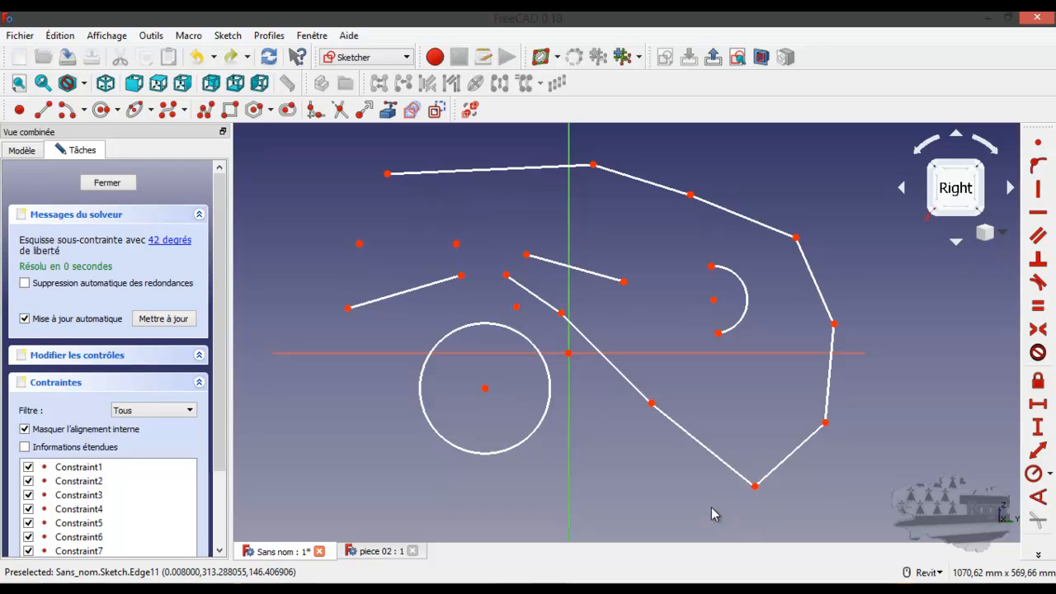
key(ctrl+z)
key(ctrl+z)
key(ctrl+z)
key(ctrl+z)
key(ctrl+z)
key(ctrl+z)
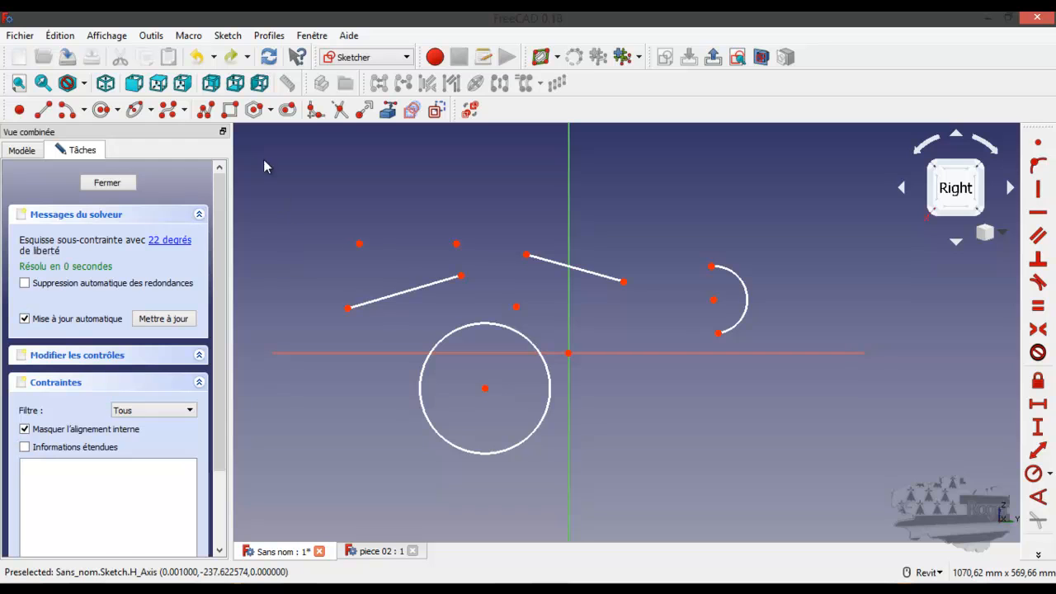
Draw a horizontal rectangle above the arc in the sketch's upper-right quadrant.
click(230, 109)
click(722, 164)
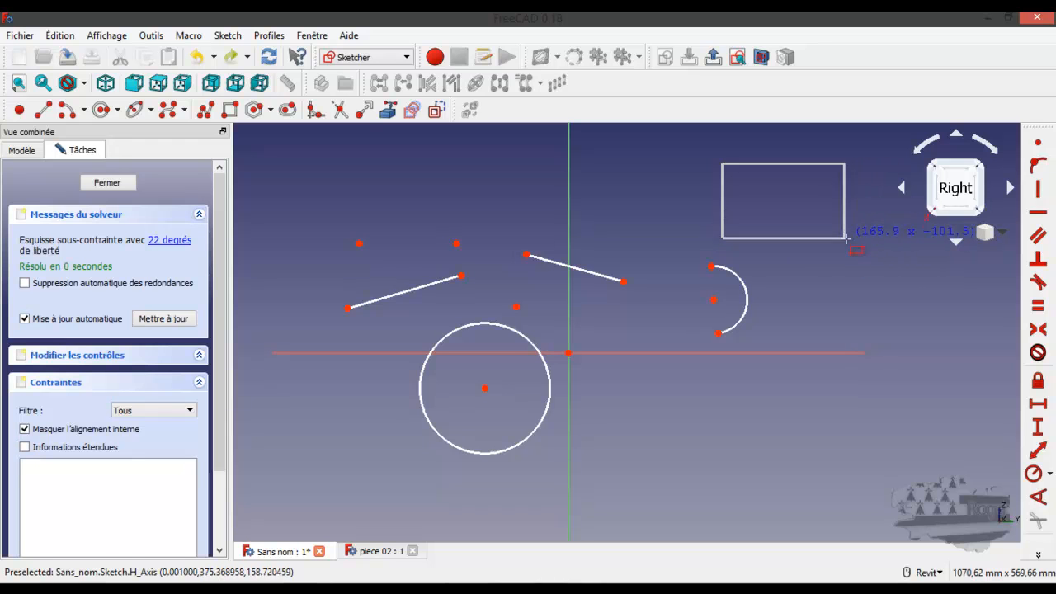
click(865, 239)
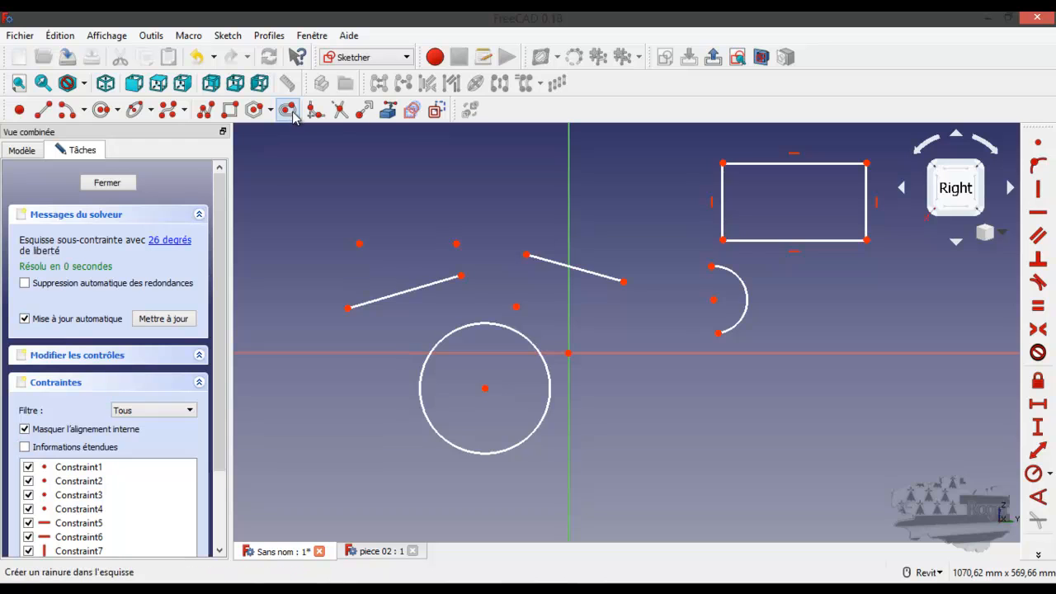
Draw a regular hexagon with a radius of about 44 mm and a narrow horizontal slot beside it in the upper-left quadrant.
click(261, 113)
click(281, 173)
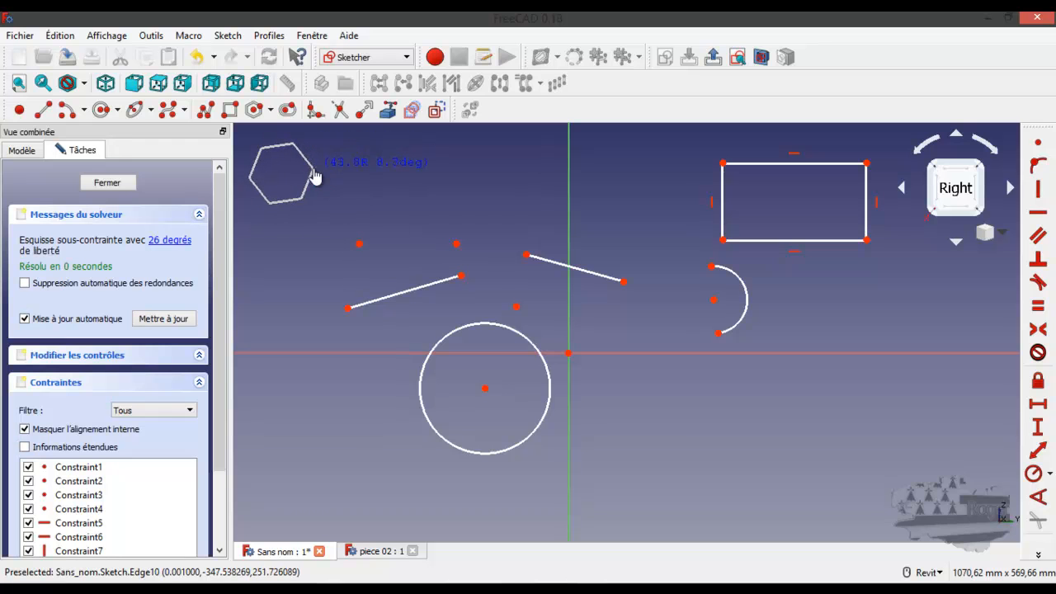
click(315, 176)
click(403, 162)
click(519, 162)
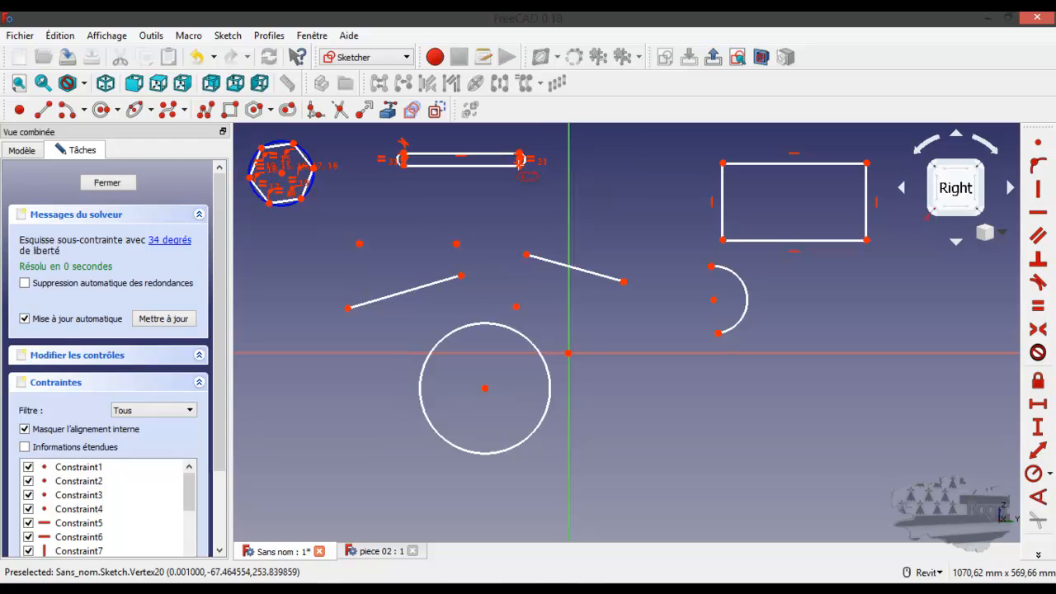
Fillet all four corners of the rectangle above the arc.
click(316, 110)
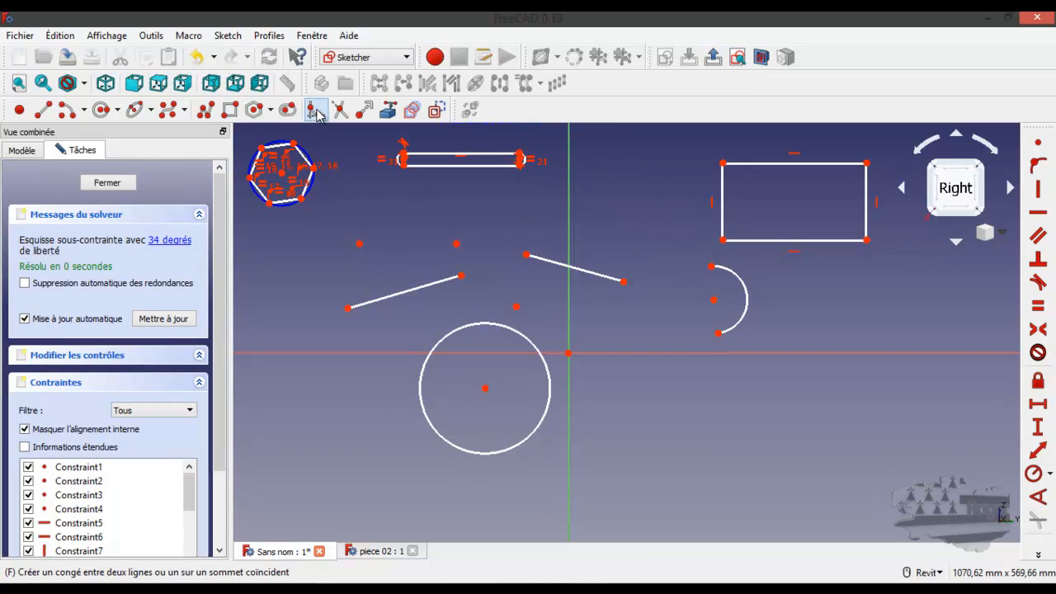
scroll(750, 221, up, 2)
scroll(750, 221, up, 2)
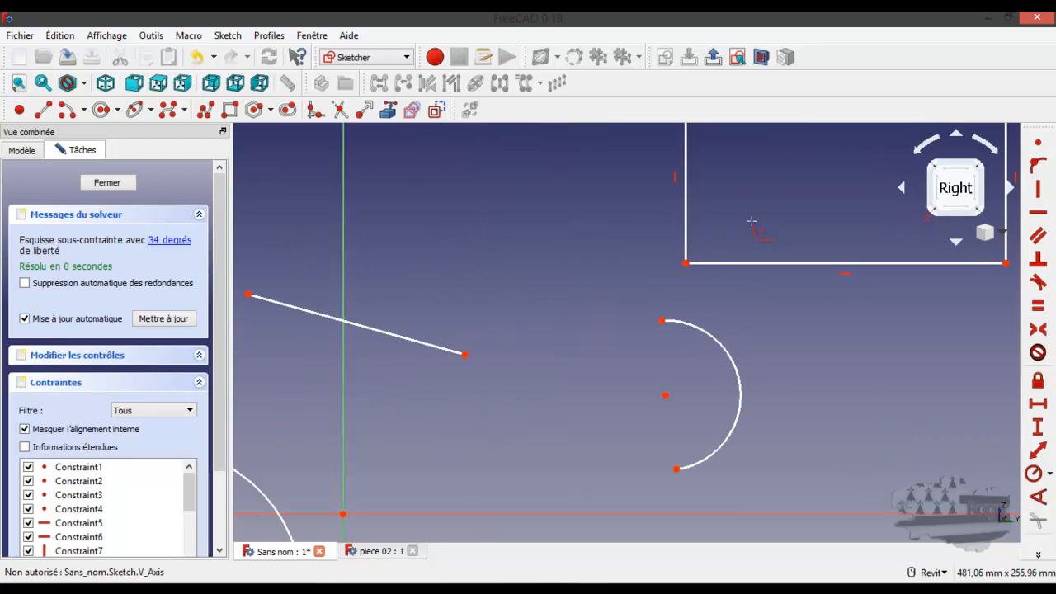
click(652, 284)
scroll(489, 306, down, 4)
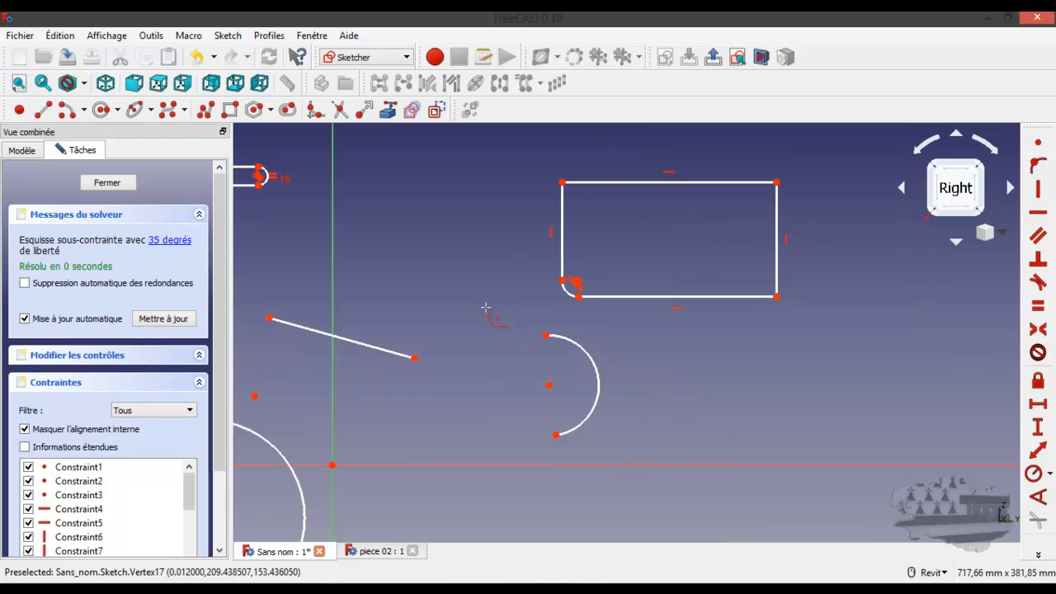
click(538, 223)
click(679, 223)
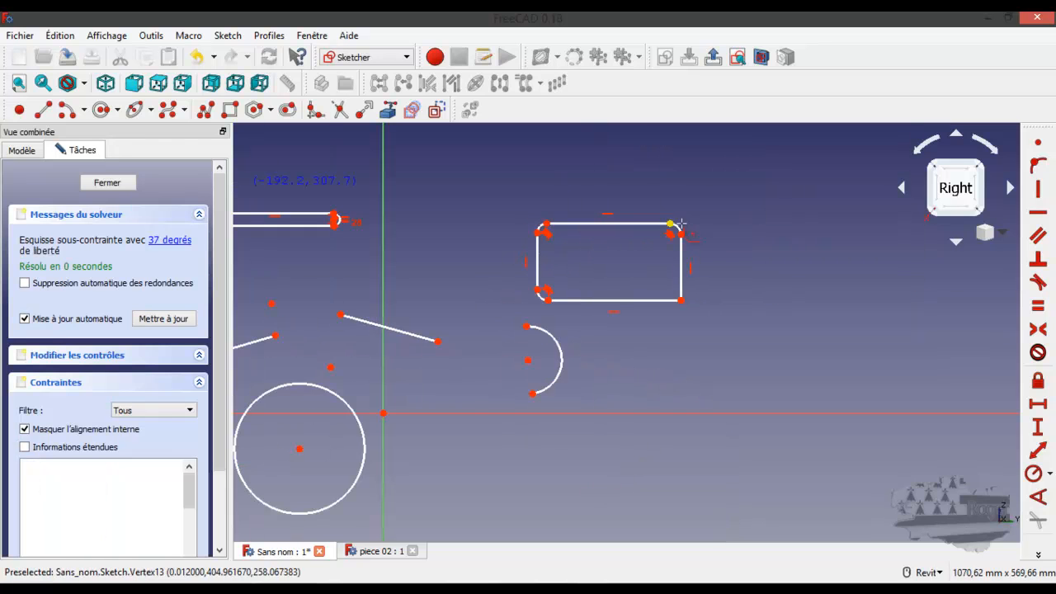
click(681, 300)
Check the radii of the rectangle's two left corner fillets with the radius constraint, cancelling it each time.
scroll(547, 281, up, 4)
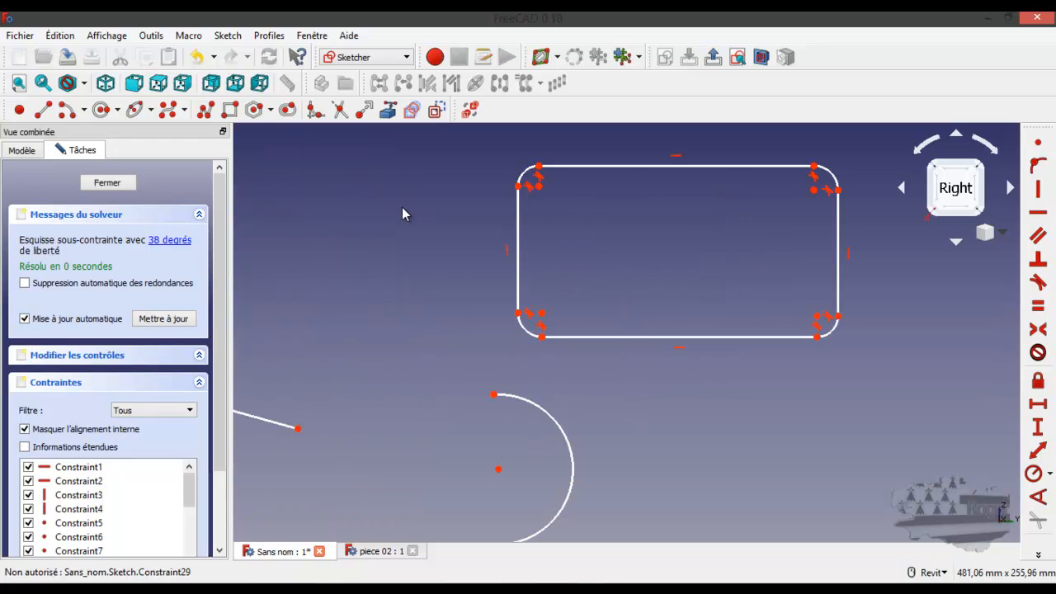
click(528, 176)
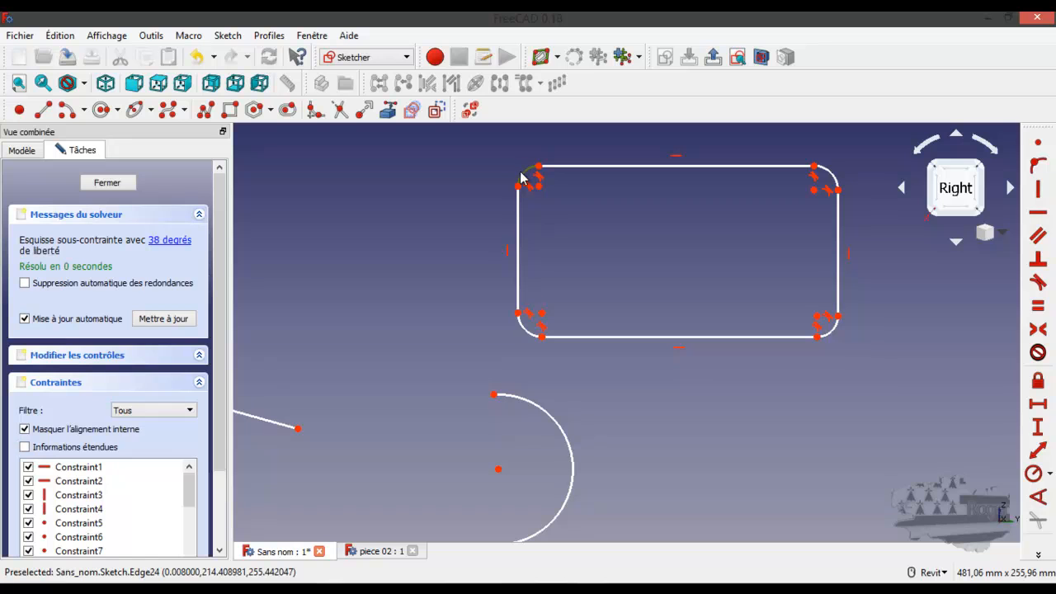
click(1034, 473)
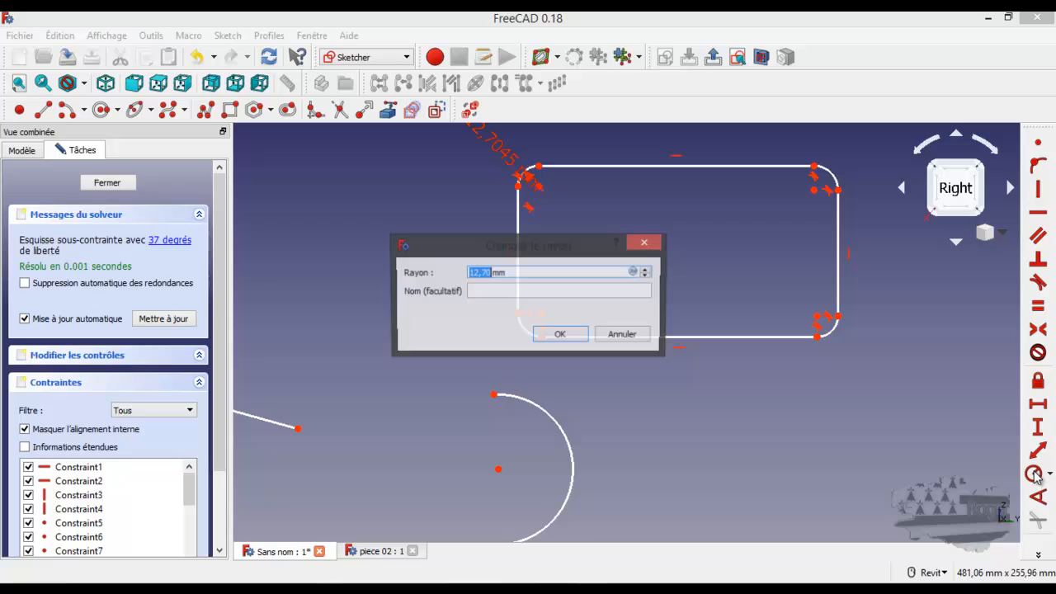
click(644, 336)
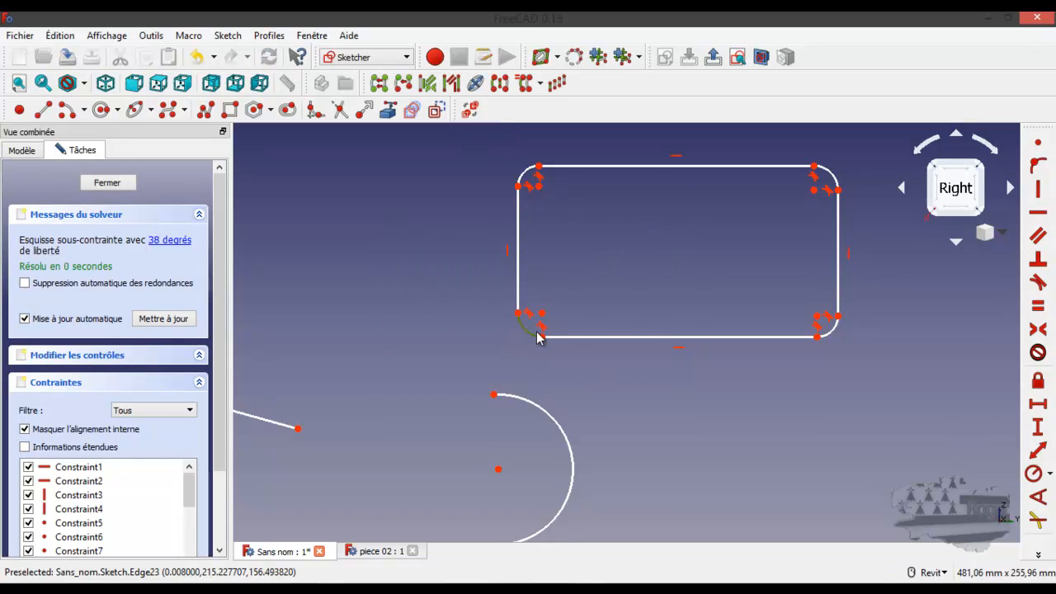
click(1033, 473)
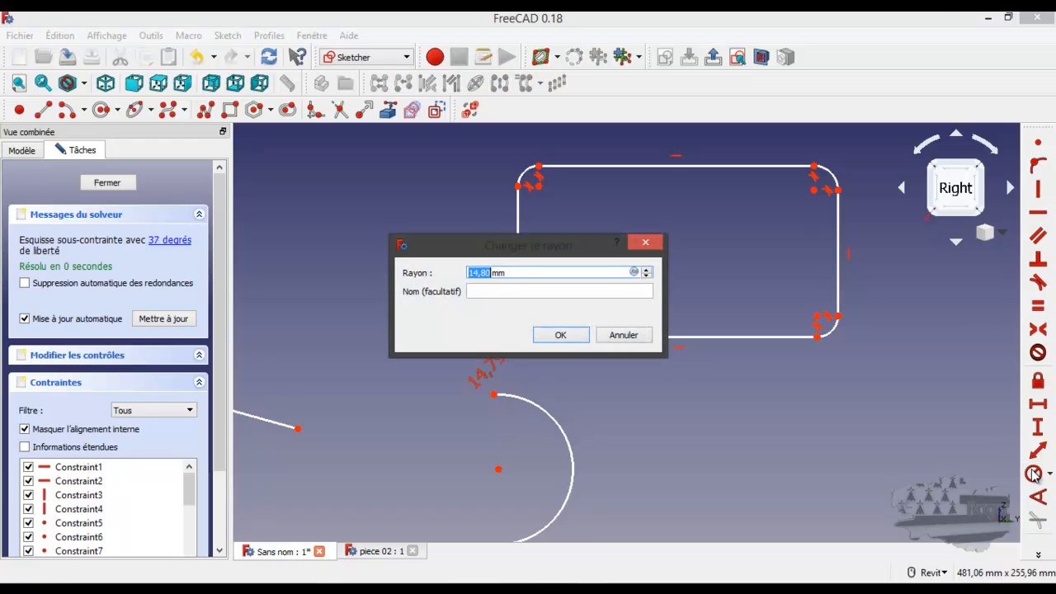
click(654, 245)
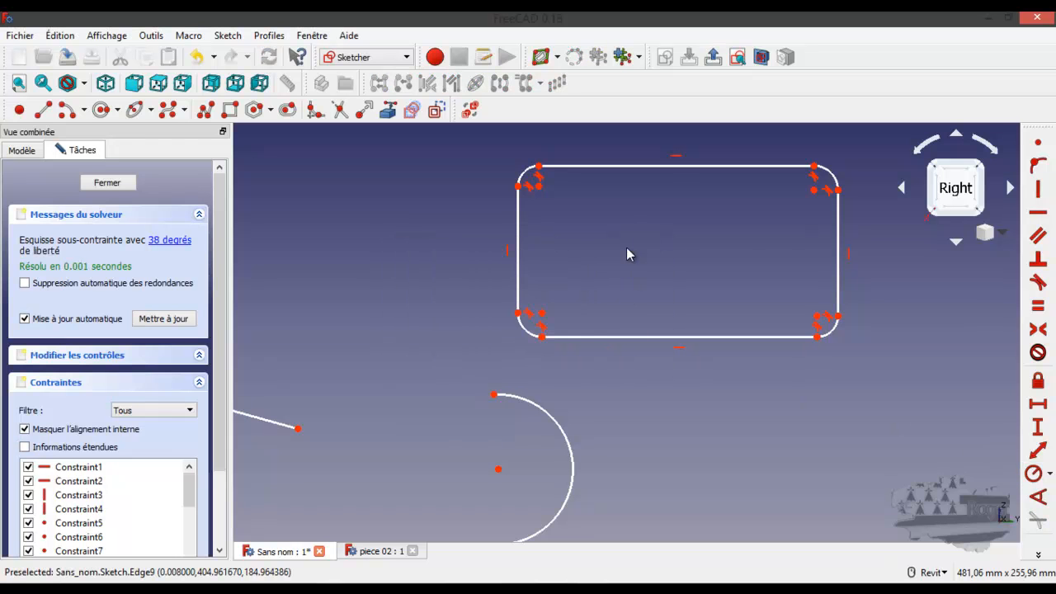
Select all the geometry in the sketch and delete it.
scroll(708, 292, down, 5)
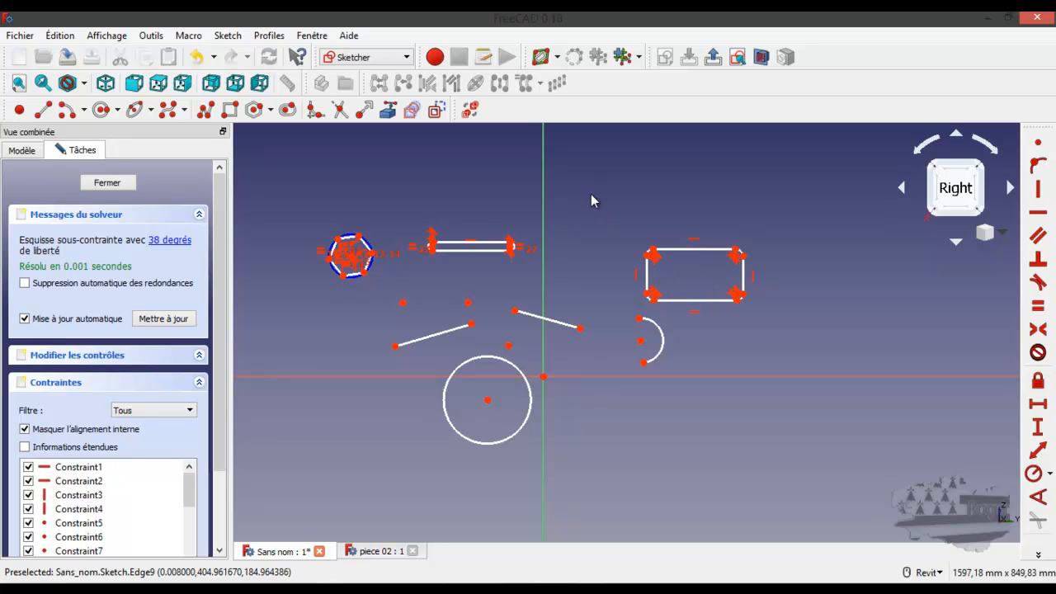
click(338, 108)
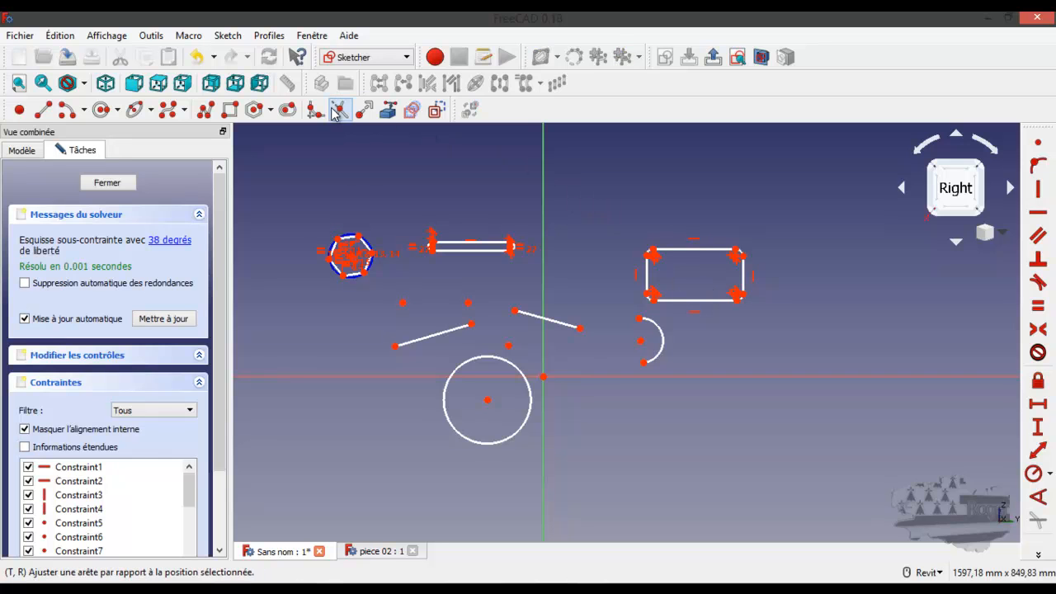
right_click(492, 174)
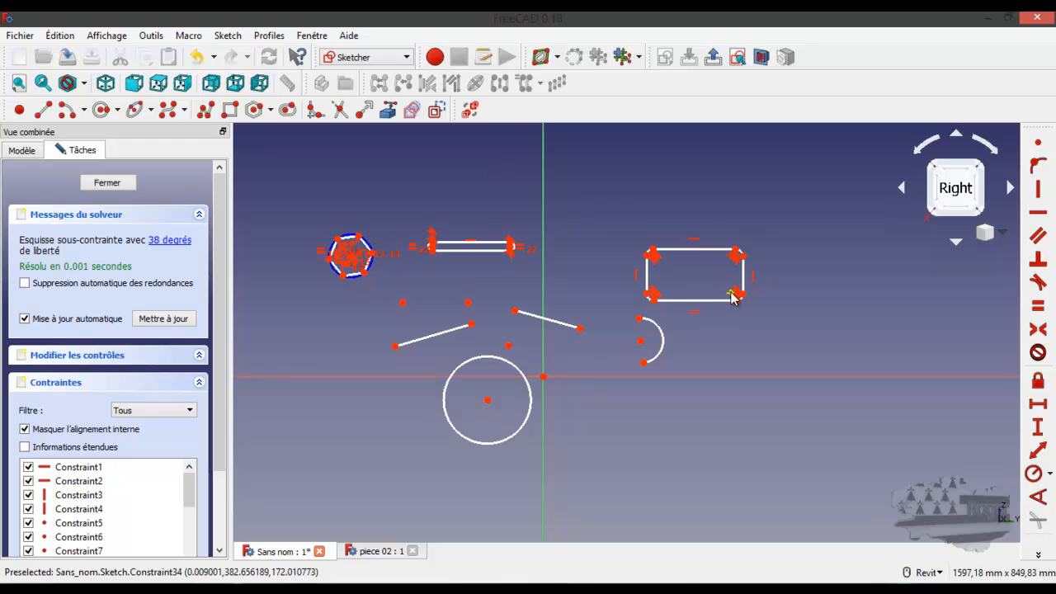
mouse_move(294, 172)
mouse_down()
mouse_move(724, 507)
mouse_move(936, 518)
mouse_move(930, 512)
mouse_up()
key(Delete)
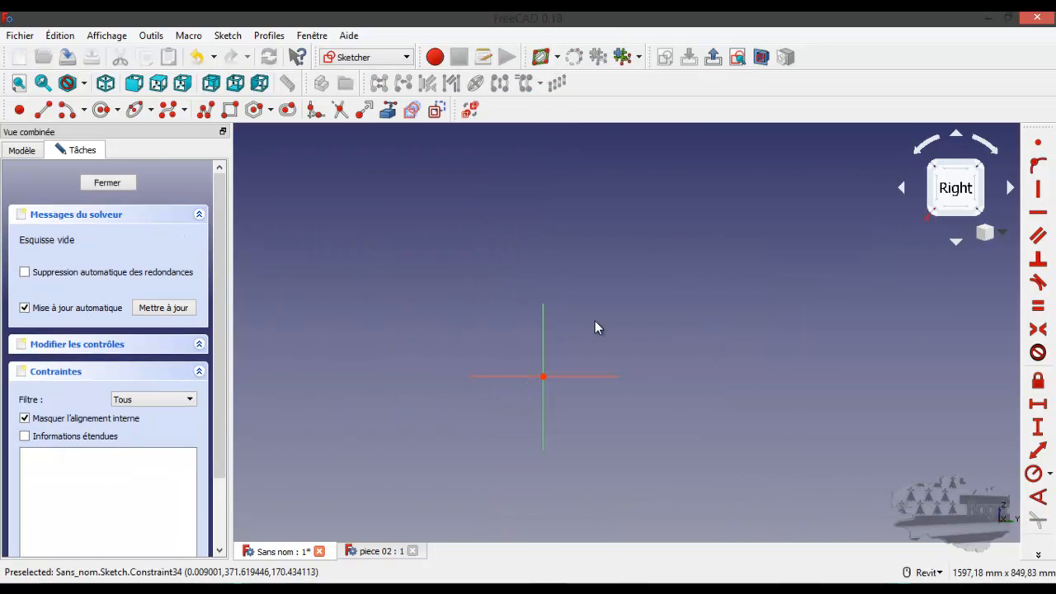
Draw a long narrow horizontal rectangle above the origin and a taller, shorter-width rectangle crossing it, both spanning the vertical axis.
scroll(530, 381, up, 5)
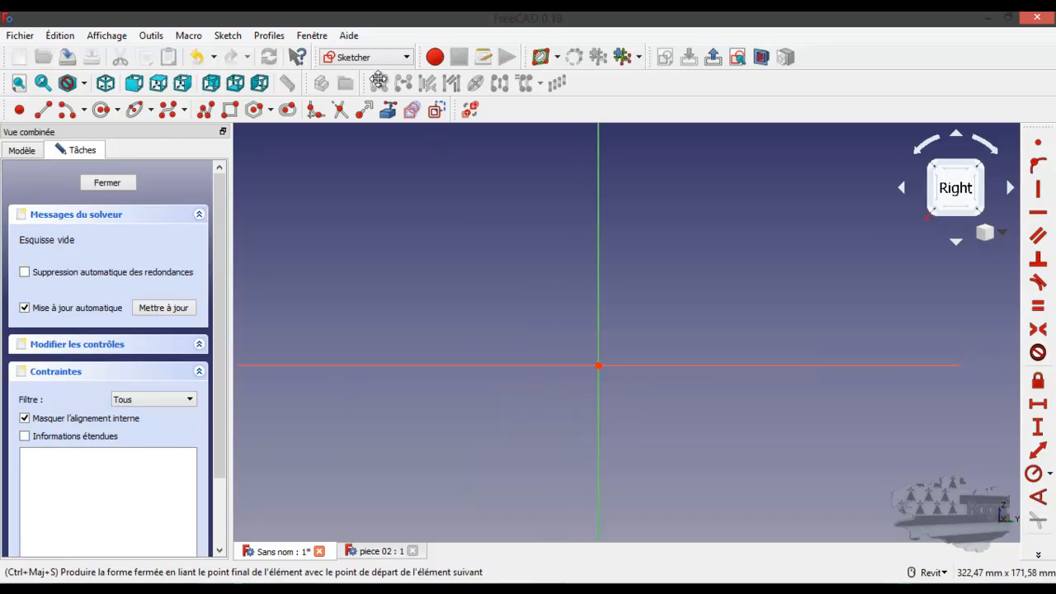
click(230, 109)
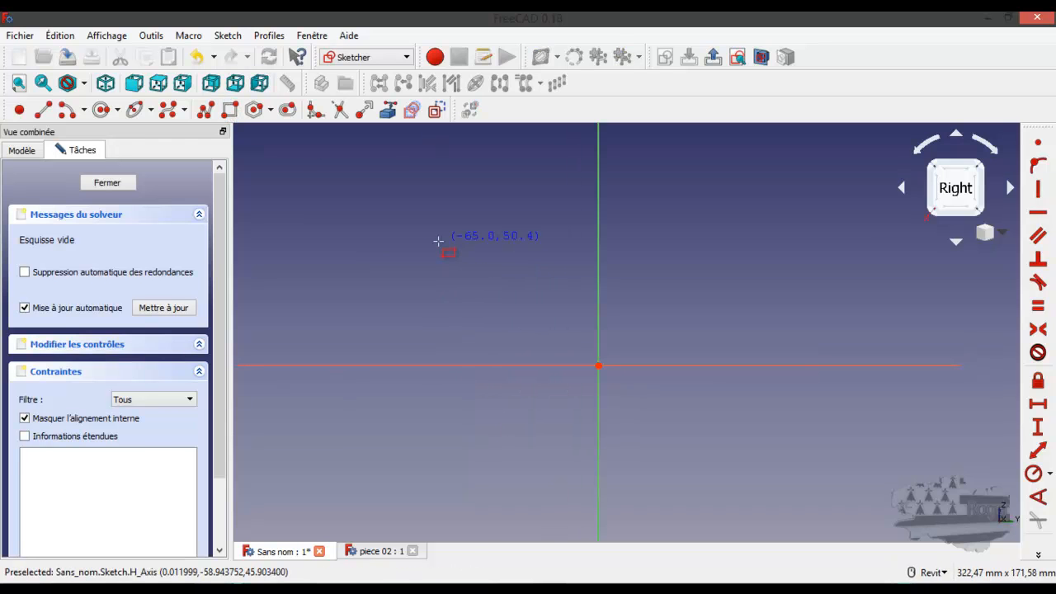
click(426, 274)
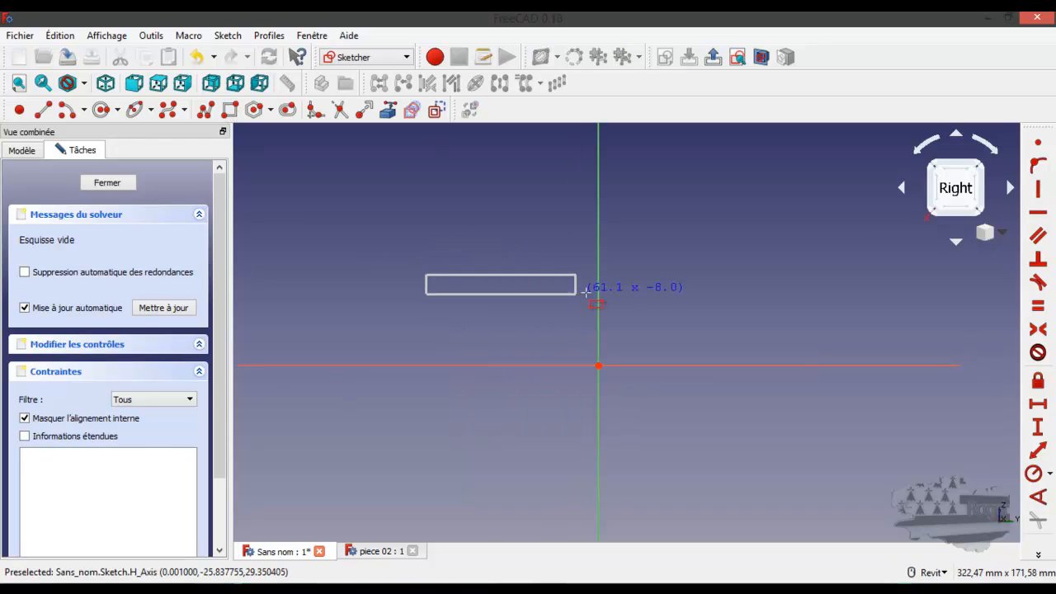
click(772, 303)
click(487, 195)
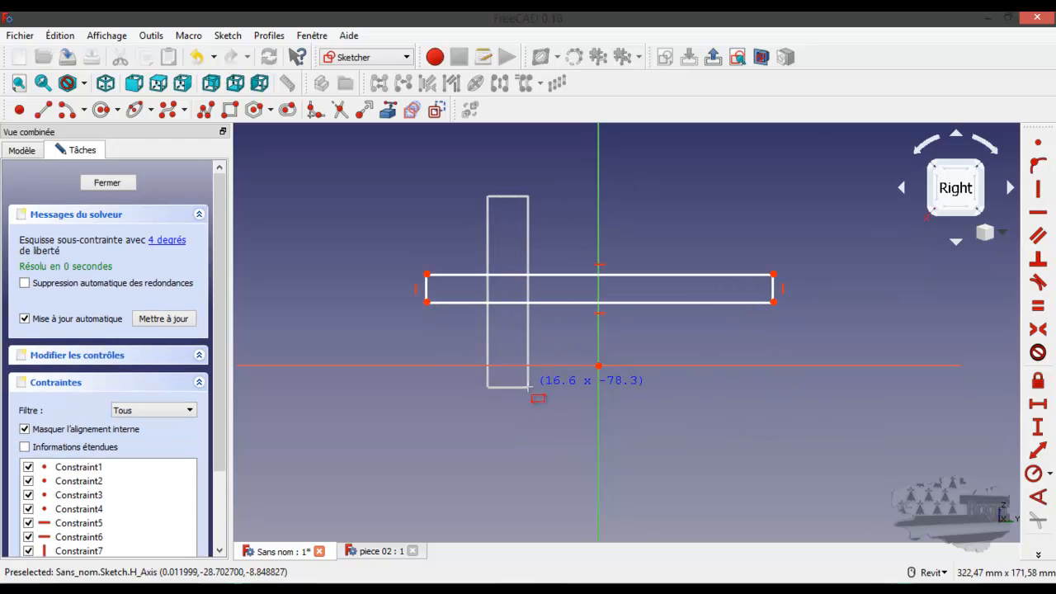
click(726, 369)
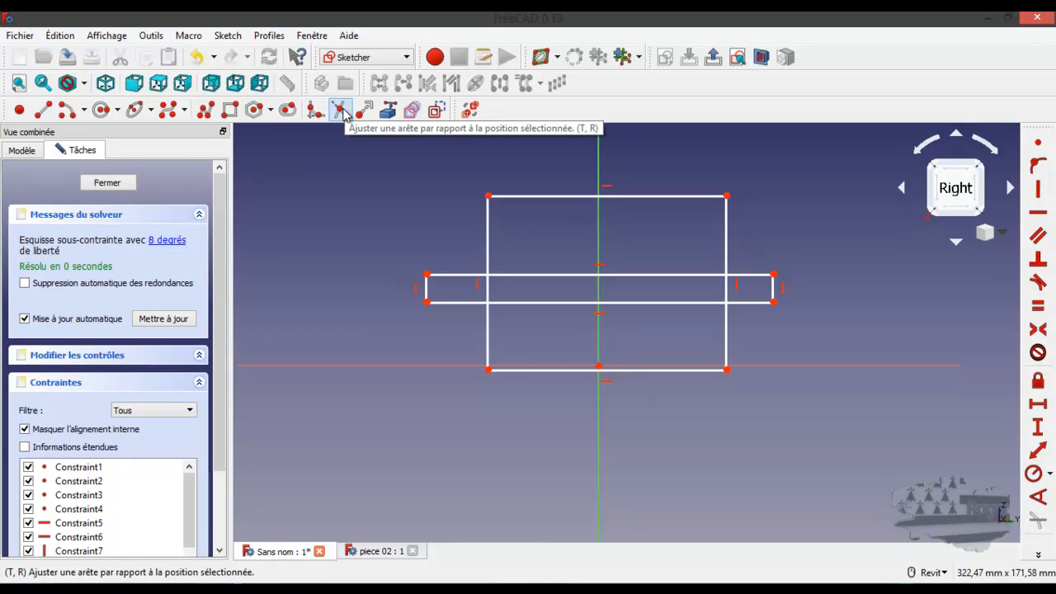
Trim the segments where the two rectangles overlap, leaving one outline of a tall rectangle with two narrow side tabs.
click(341, 110)
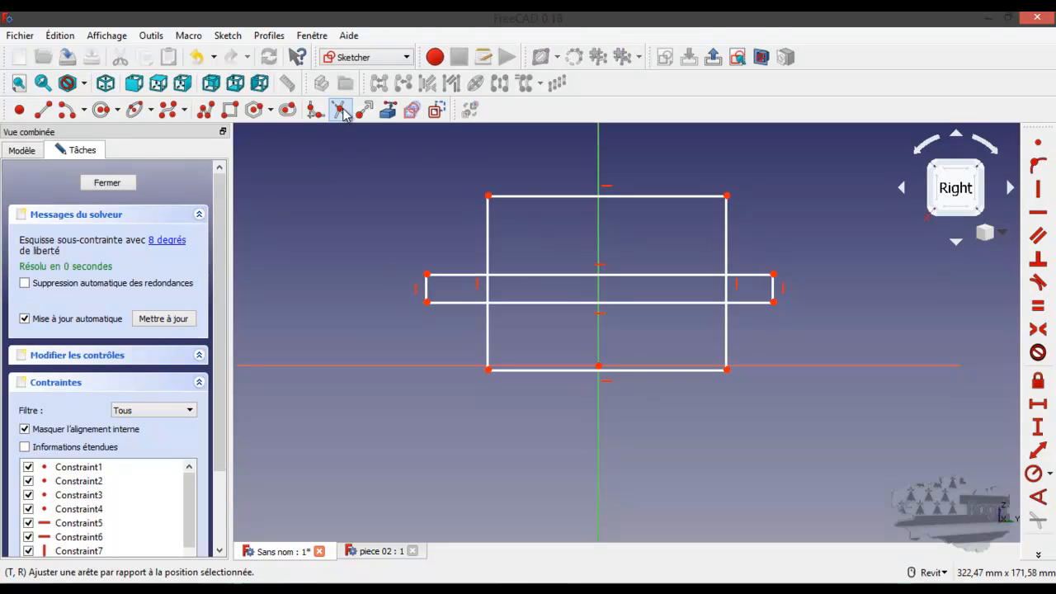
click(569, 275)
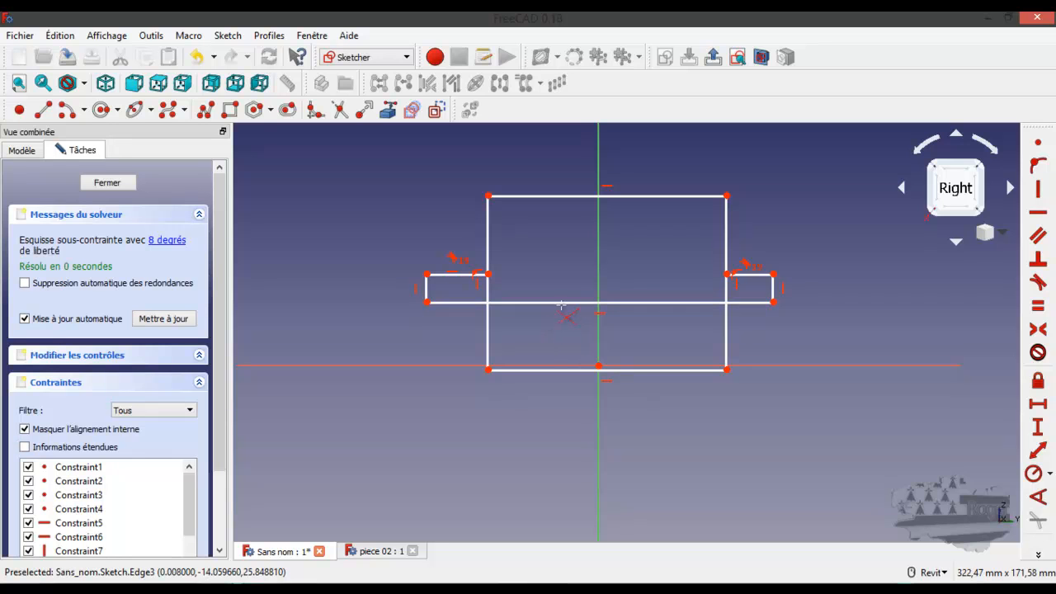
click(564, 303)
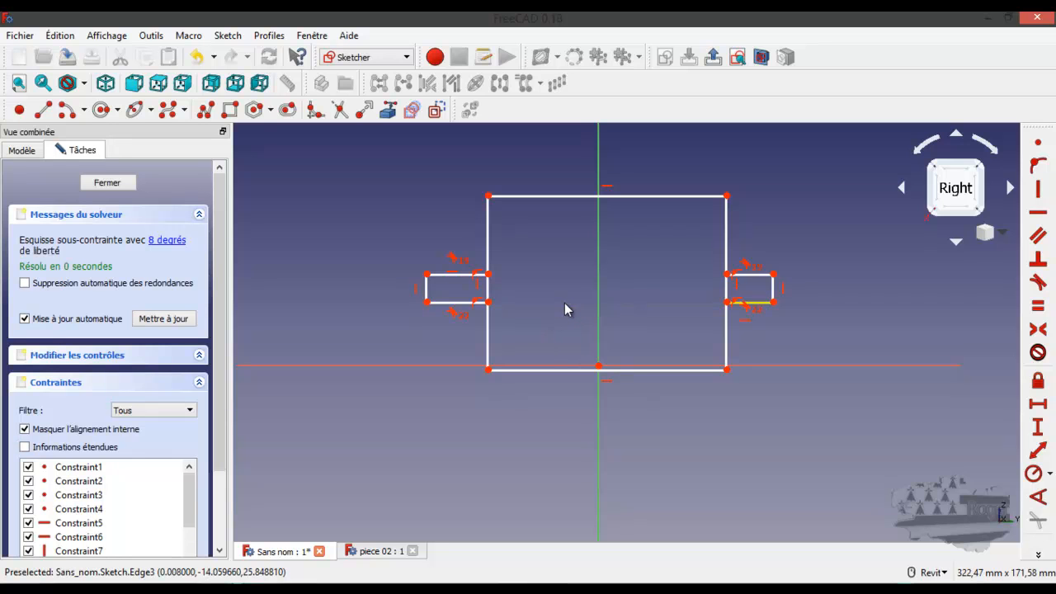
click(494, 284)
click(726, 290)
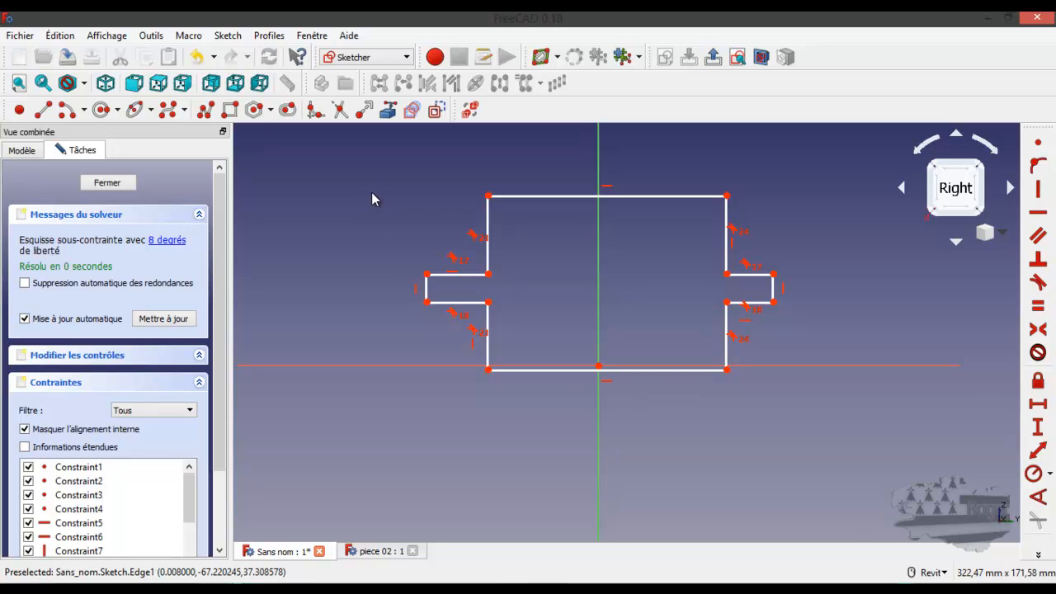
click(388, 110)
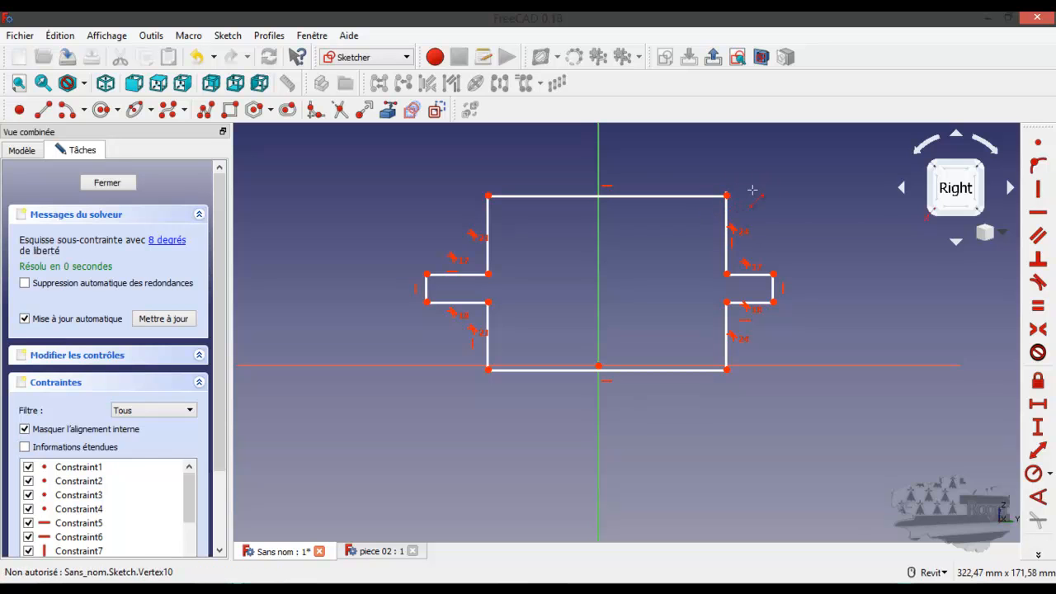
right_click(789, 189)
click(726, 196)
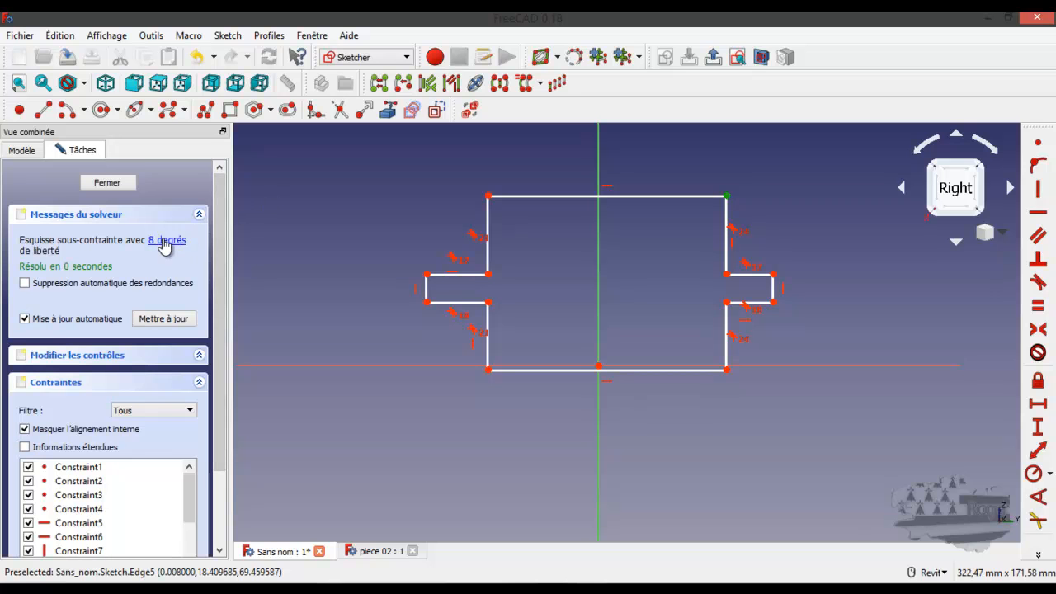
Close the sketch and pad its profile by a length of 20 mm using the Dimension type.
click(107, 183)
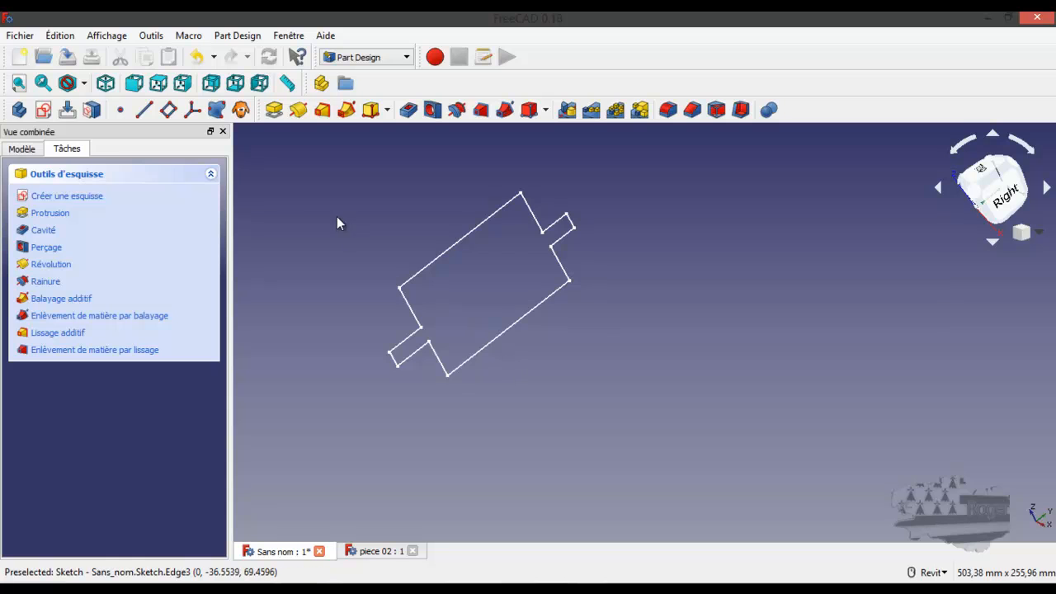
click(23, 149)
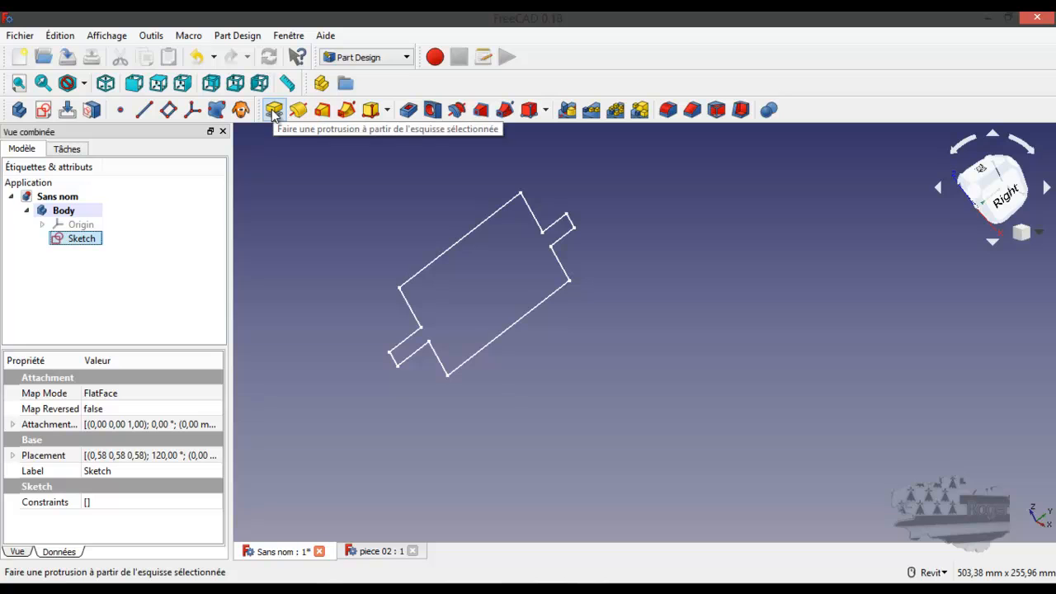
click(273, 114)
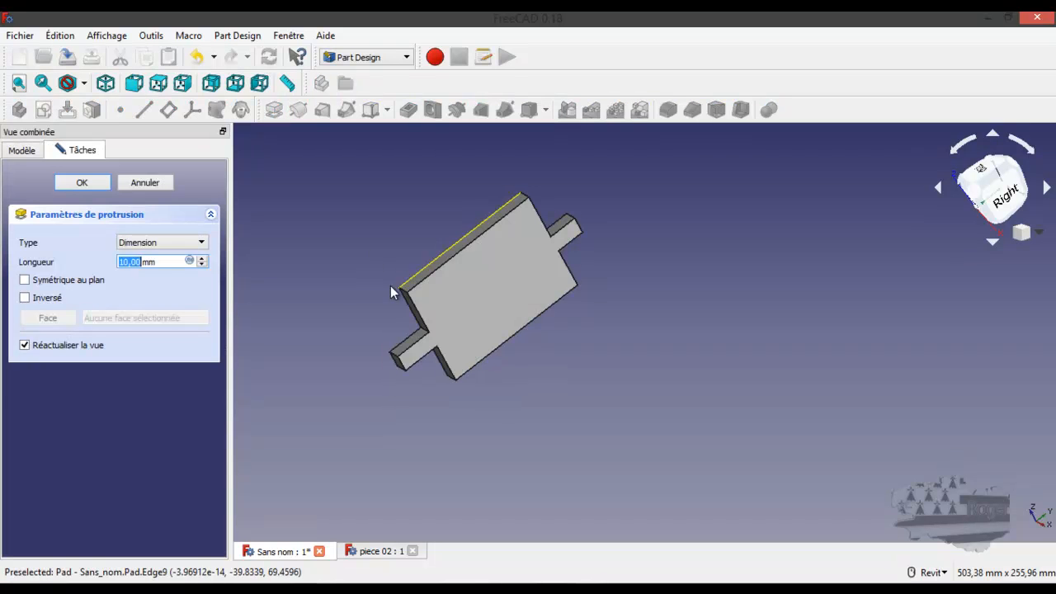
click(171, 244)
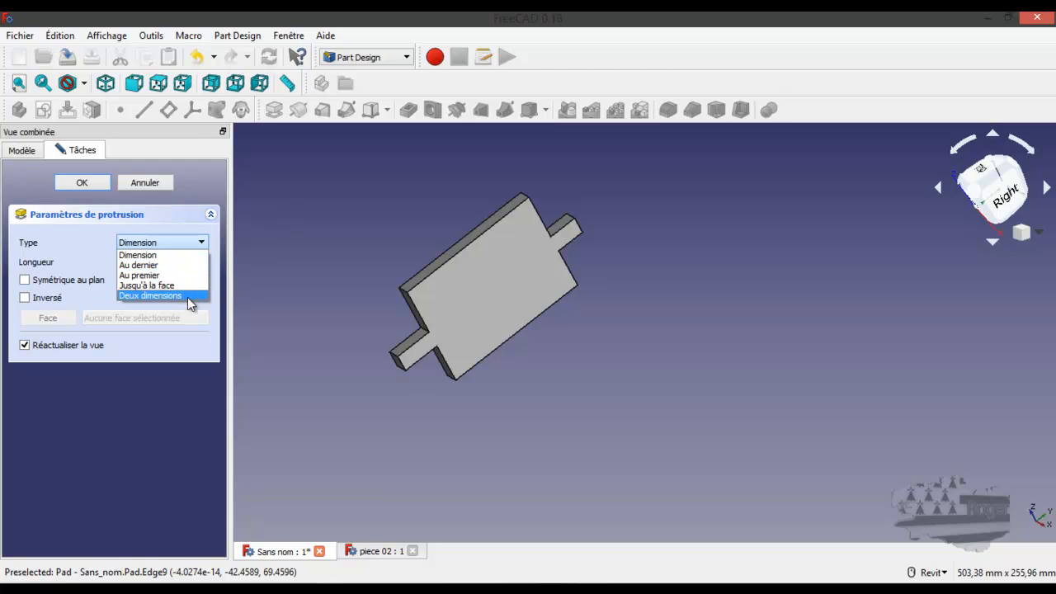
click(94, 239)
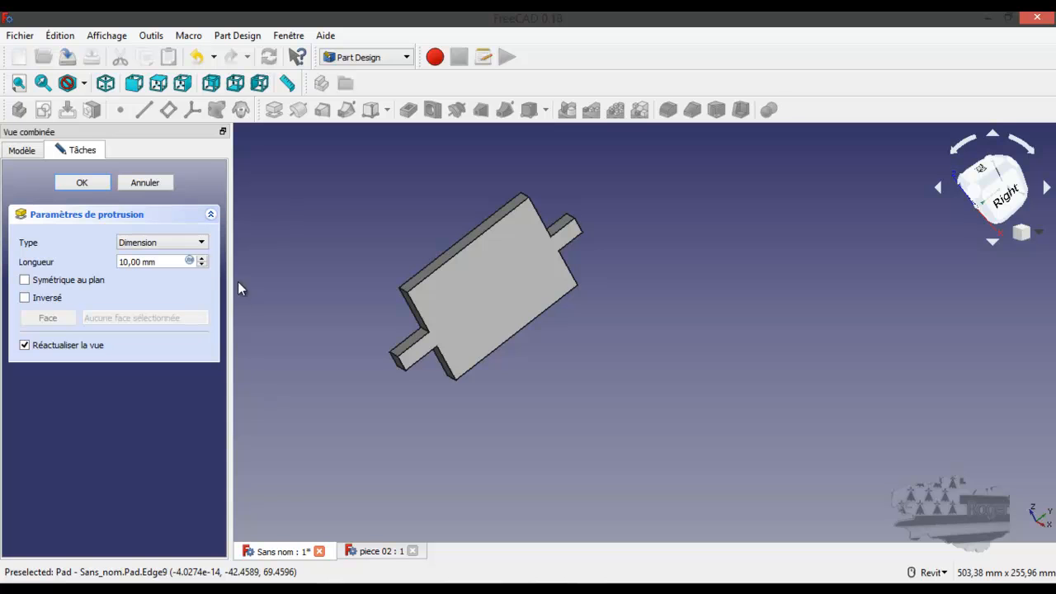
triple_click(136, 262)
text(20)
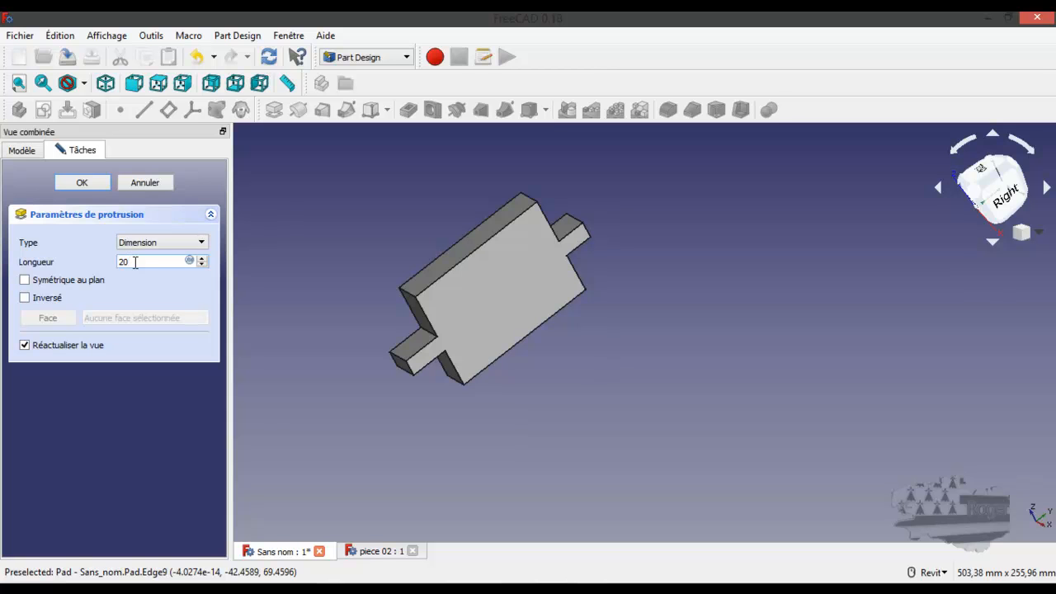
click(83, 182)
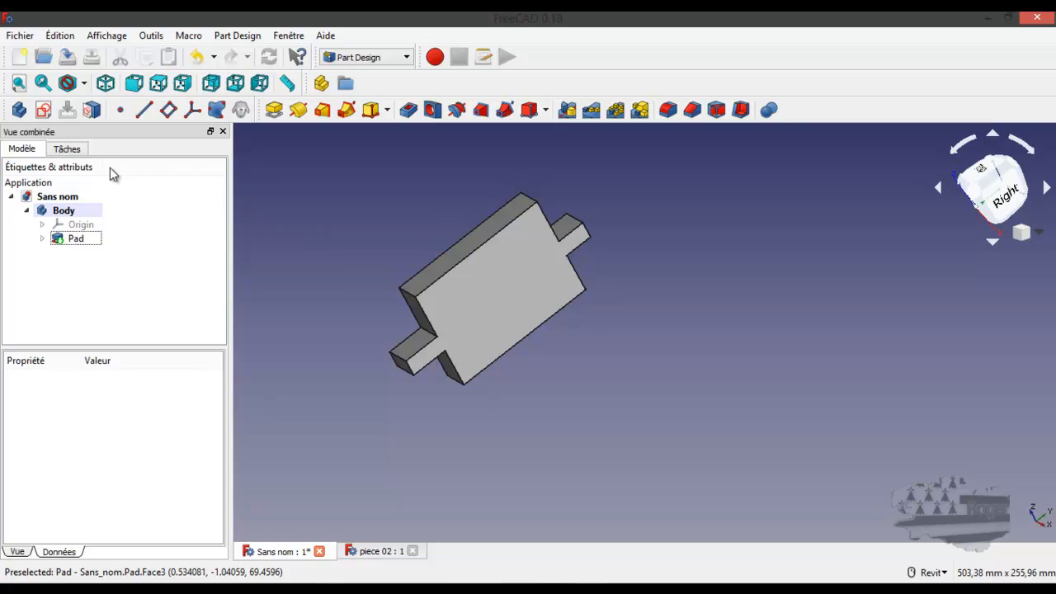
Look through the body's X, Y and Z origin axes, and reopen the pad's underlying sketch for viewing and close it again.
click(42, 224)
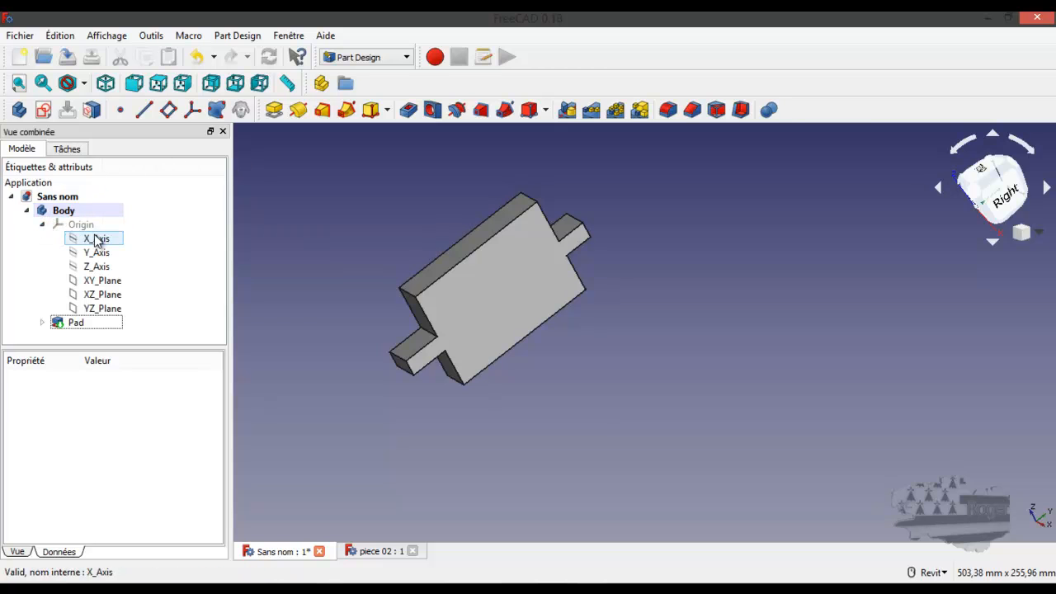
click(96, 239)
click(96, 253)
click(94, 267)
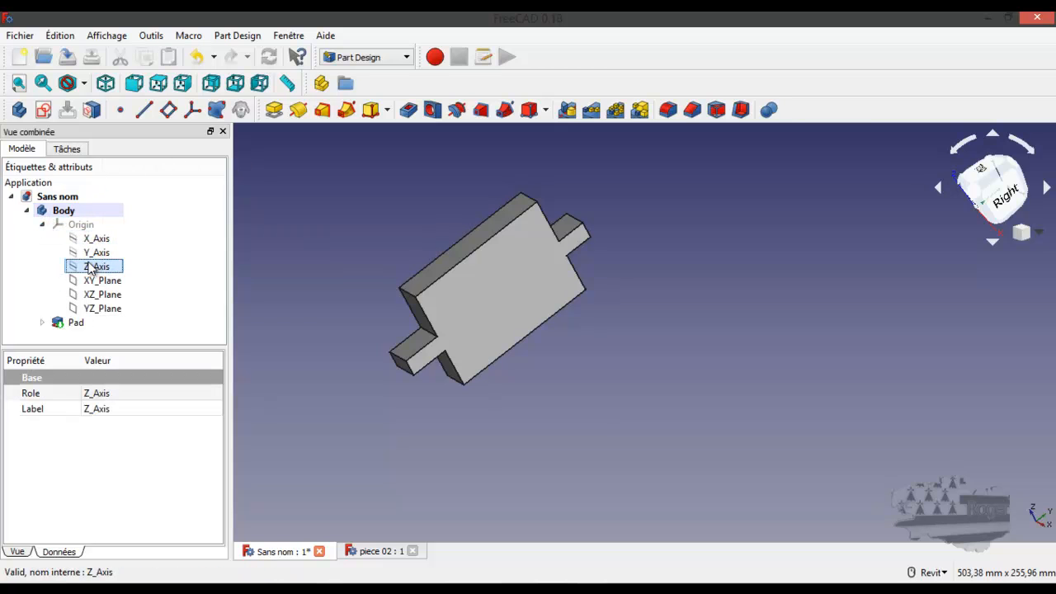
click(43, 224)
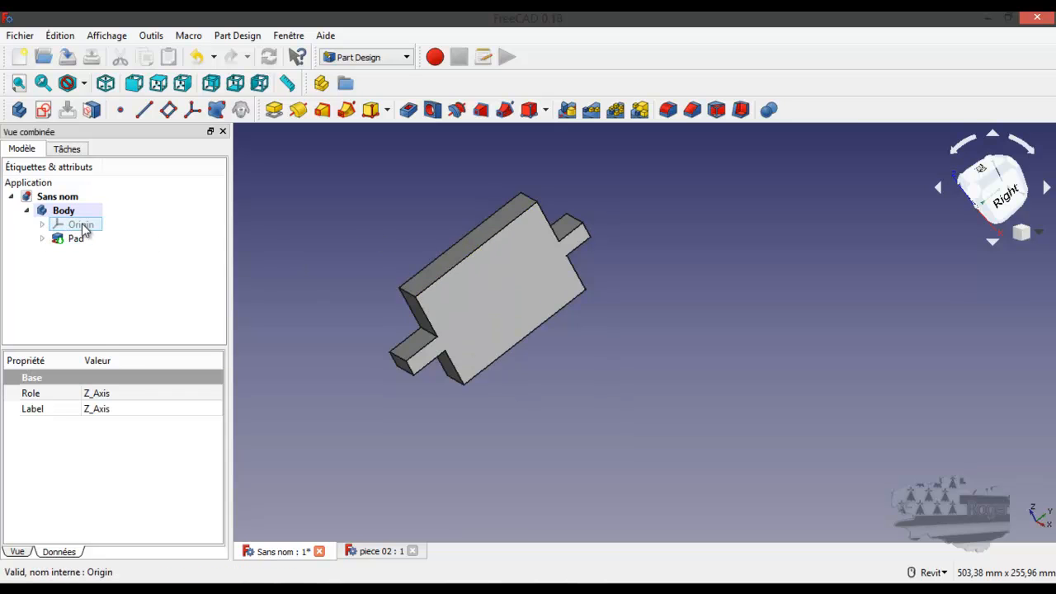
click(42, 238)
double_click(90, 253)
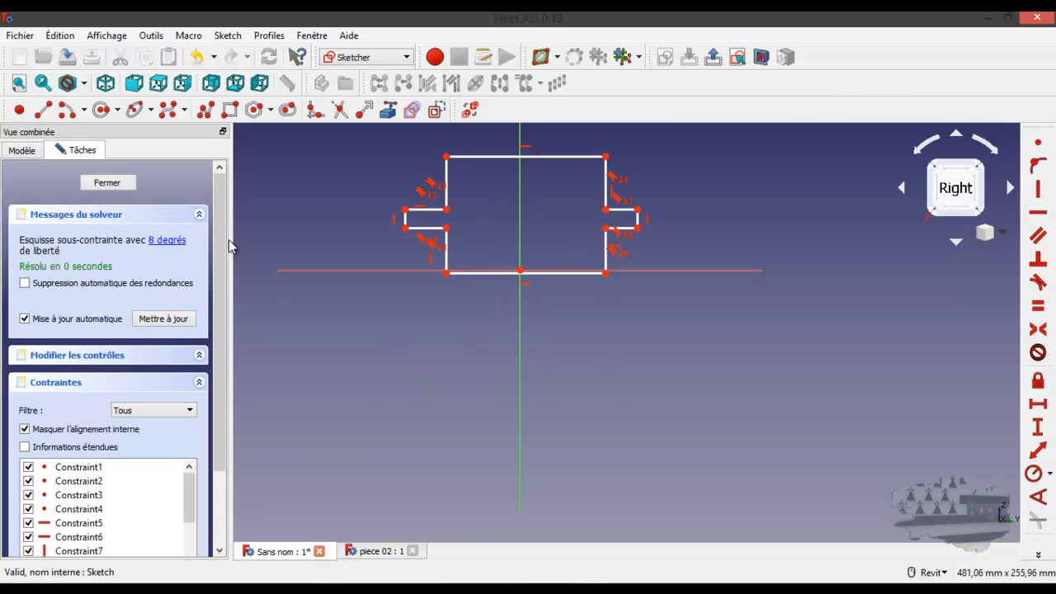
scroll(438, 203, up, 2)
scroll(438, 203, down, 4)
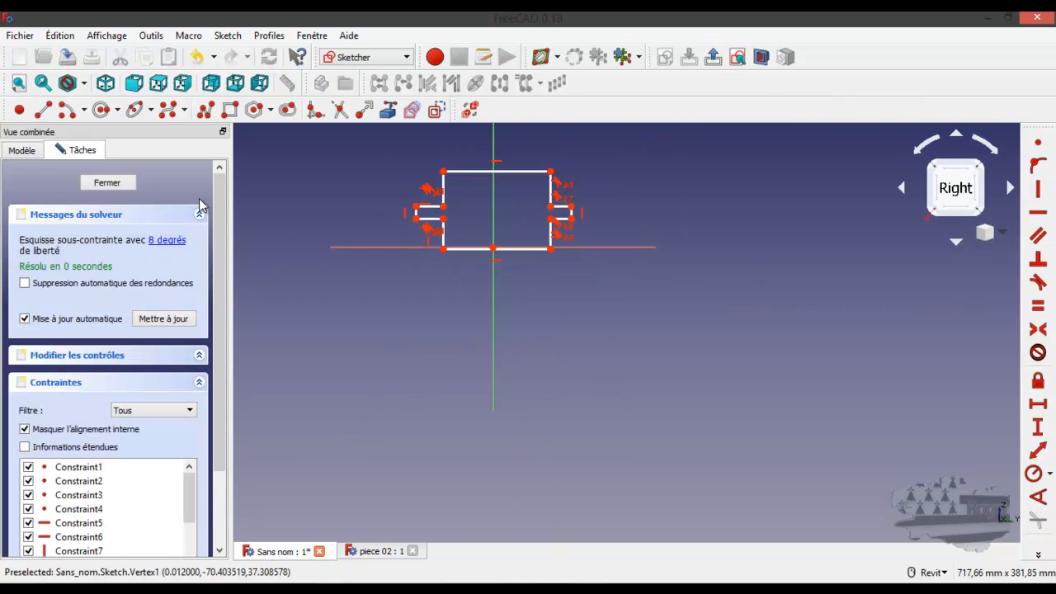
click(108, 182)
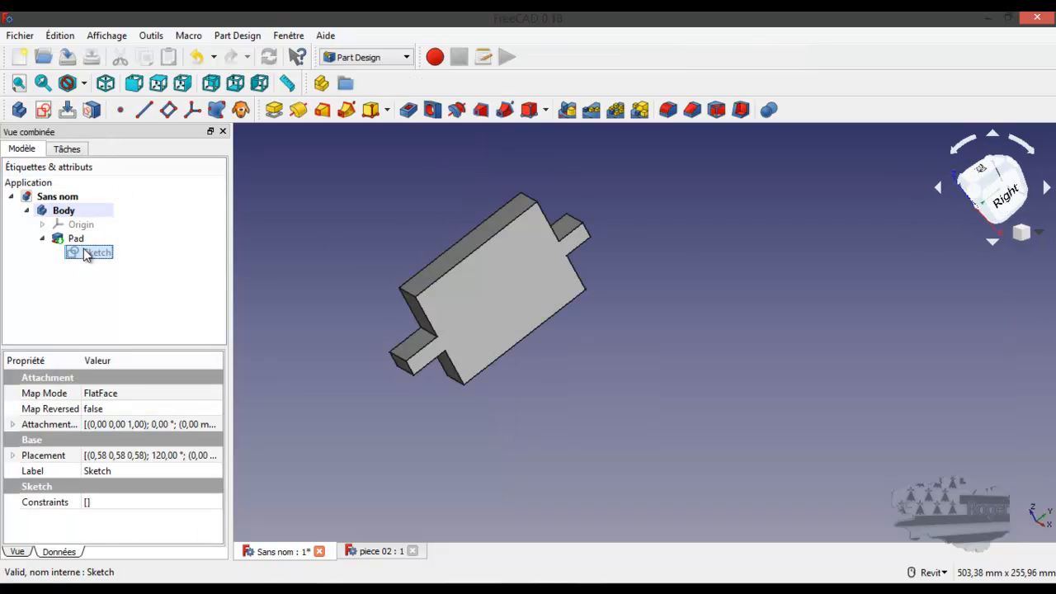
click(42, 239)
Set the pad's length to 40 mm.
click(75, 239)
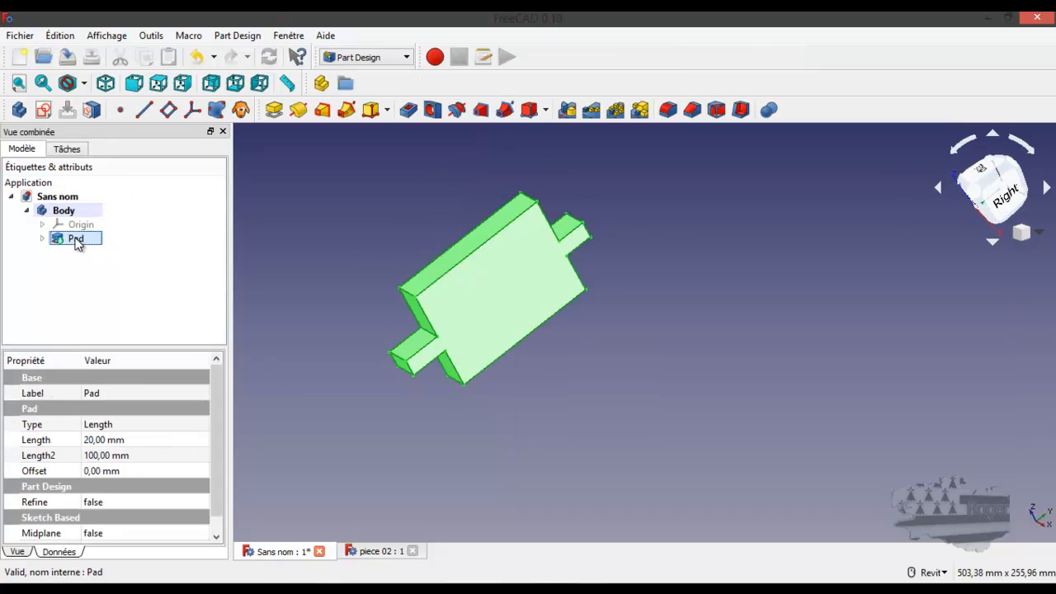
double_click(75, 238)
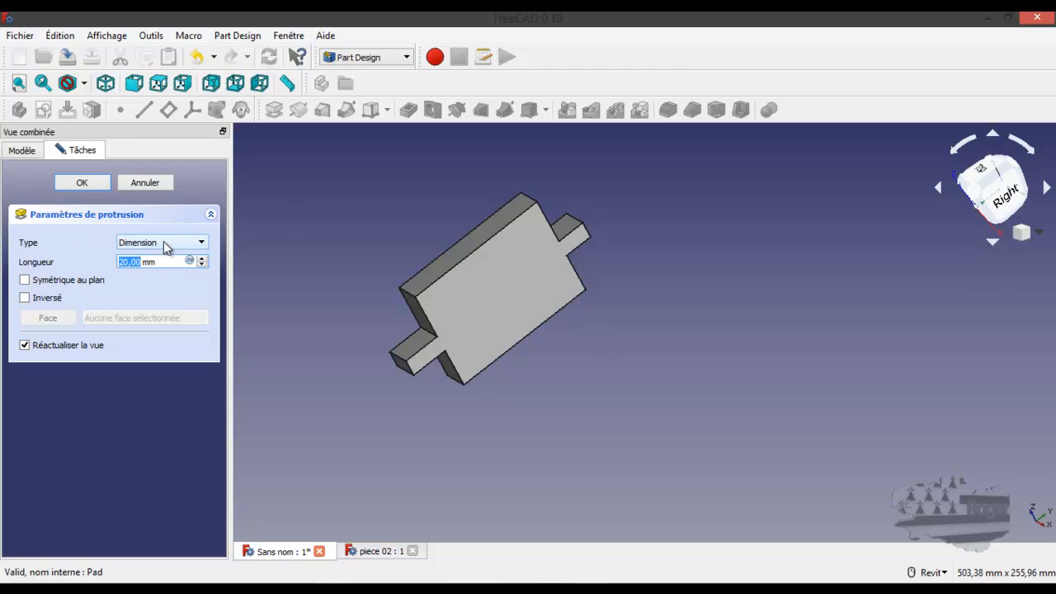
text(40)
key(Return)
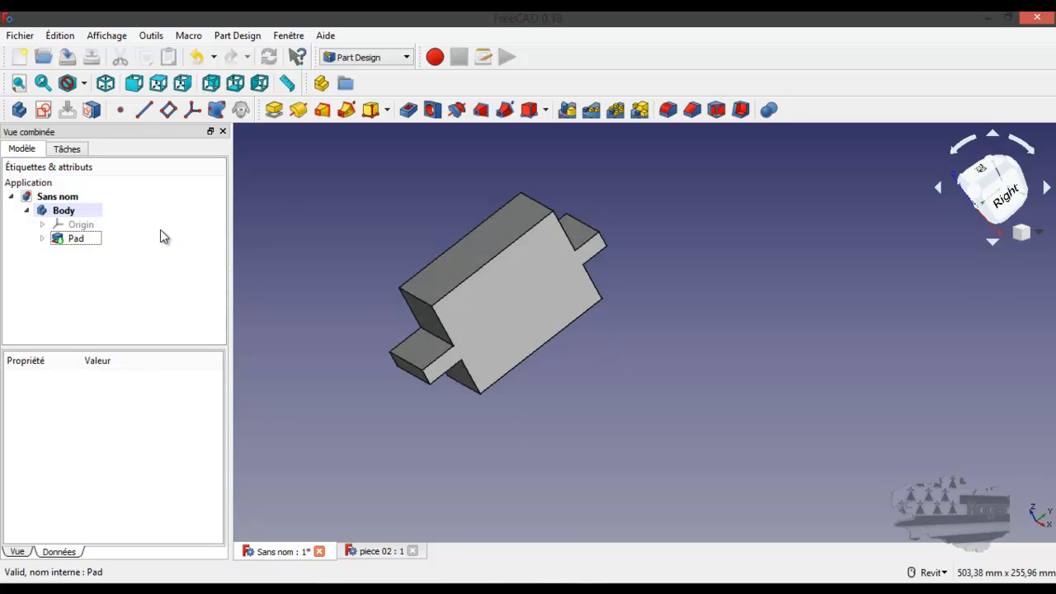
Set the pad's length to 30 mm.
double_click(76, 238)
drag(125, 261, 110, 262)
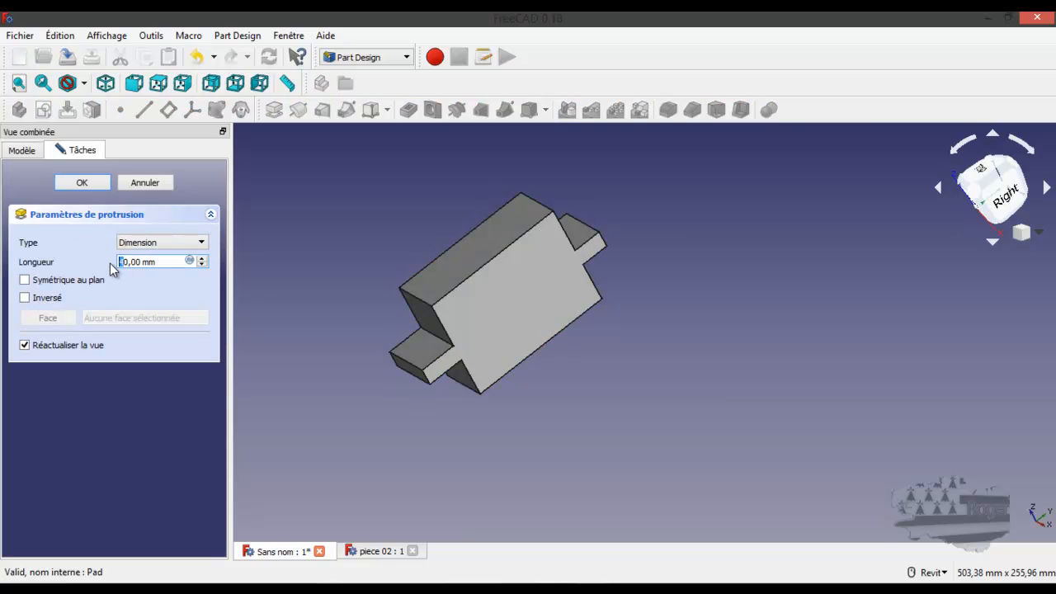
text(3)
click(91, 183)
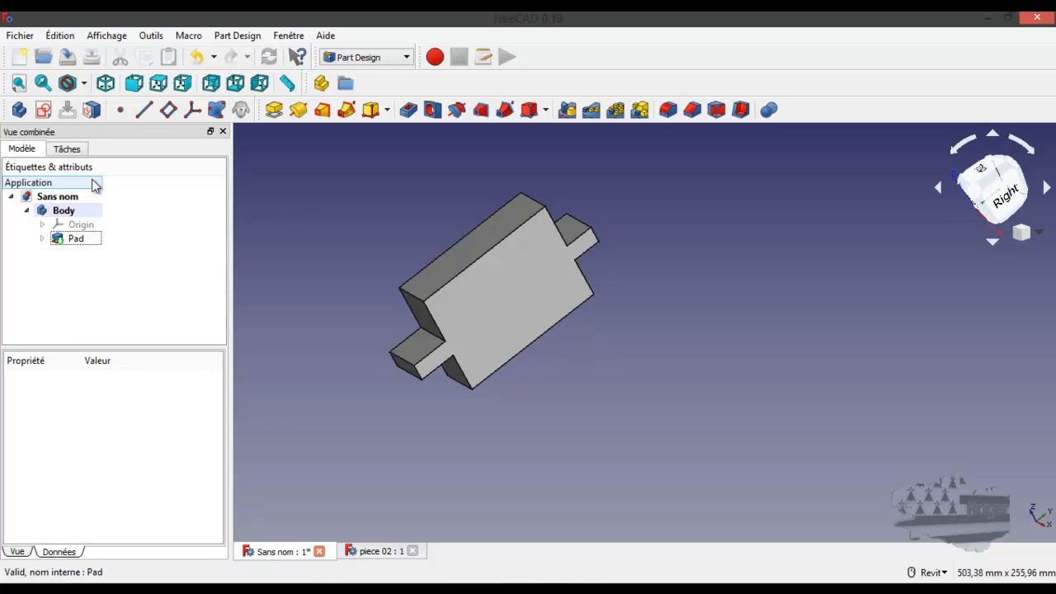
Edit the pad's sketch: move the main rectangle's upper-right corner outward and pull the right tab's end farther out and upward.
scroll(509, 260, up, 2)
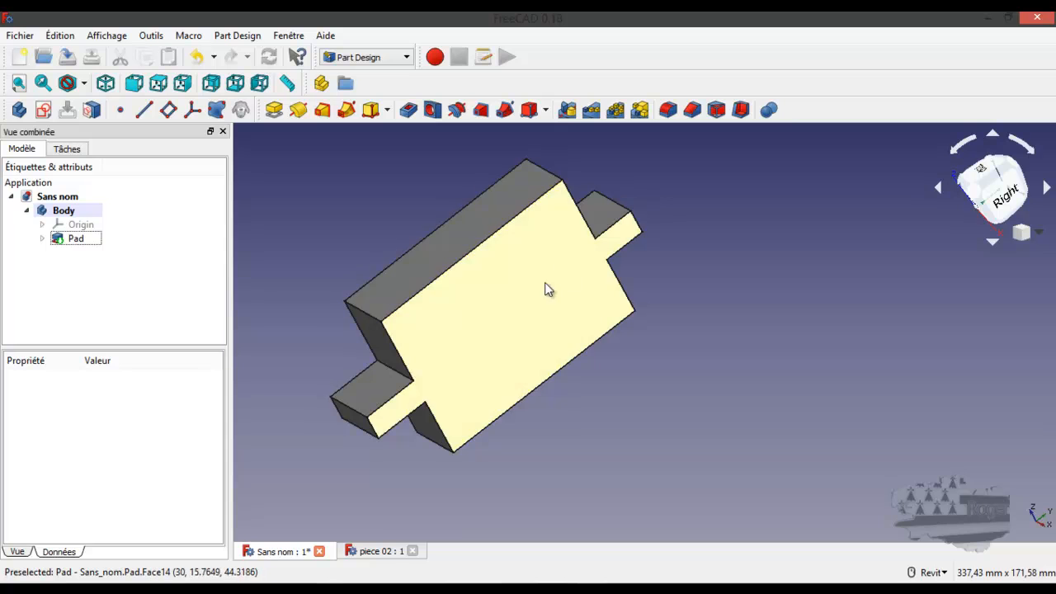
click(43, 239)
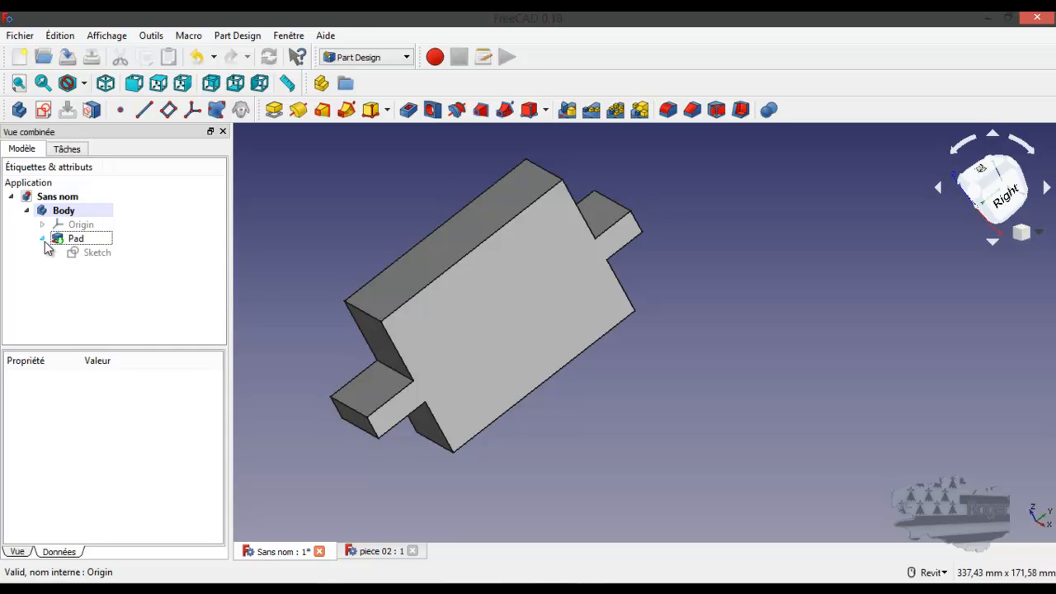
double_click(95, 252)
scroll(471, 364, down, 2)
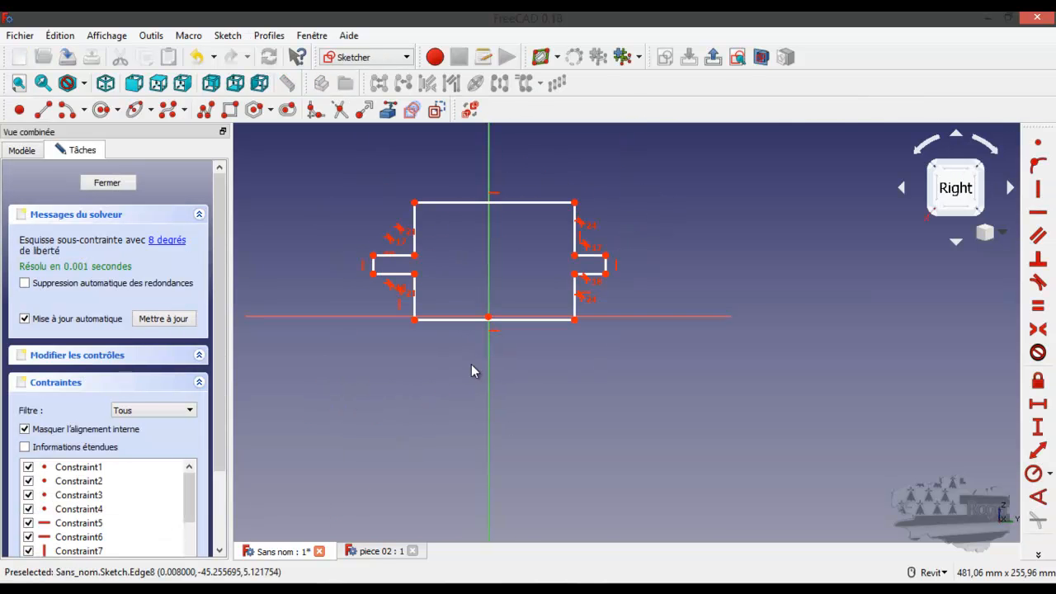
scroll(475, 209, up, 4)
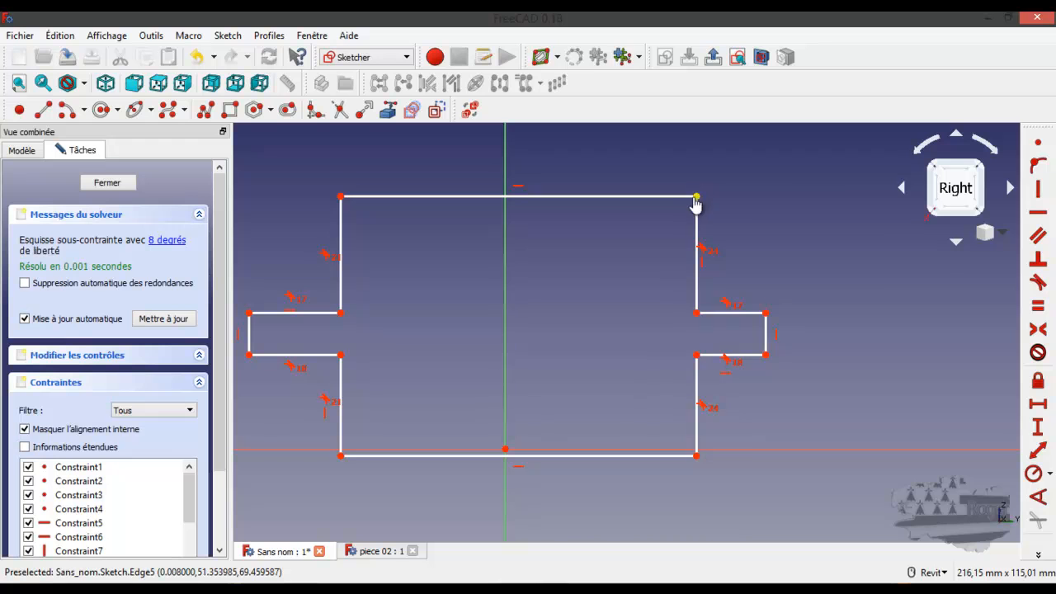
drag(696, 198, 736, 200)
drag(765, 322, 889, 234)
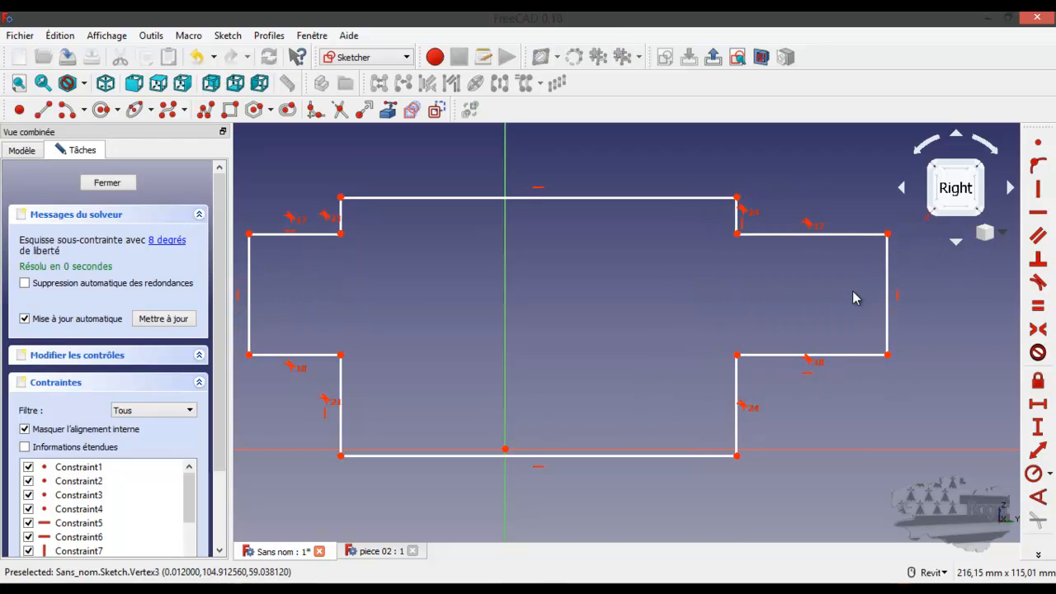
Lower the tabs' bottom edges, move the upper-right notch's inner corner to about (98.5, 58.6), and close the sketch.
drag(736, 355, 747, 422)
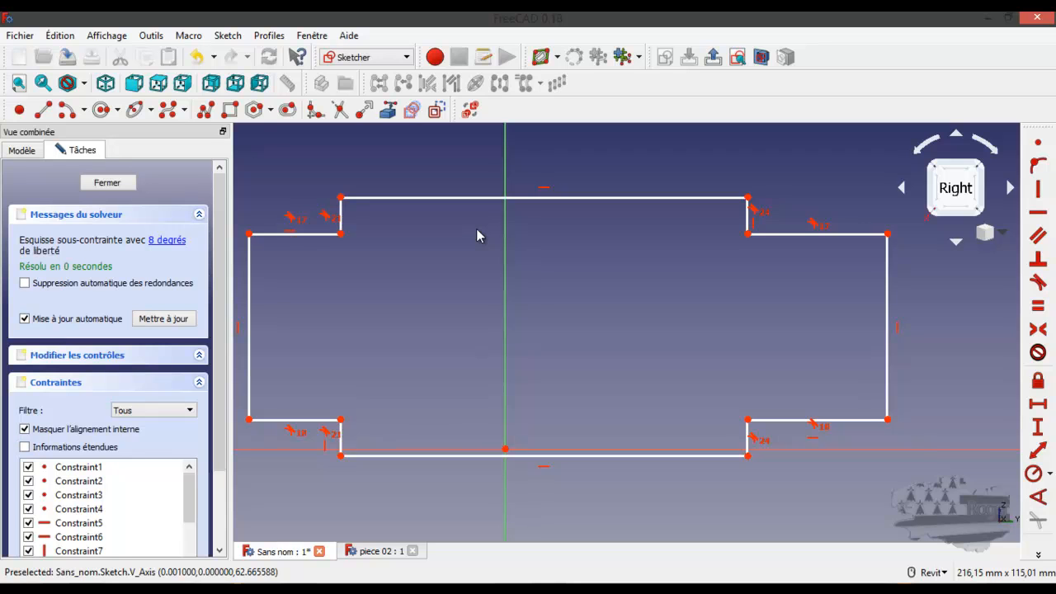
drag(747, 236, 864, 240)
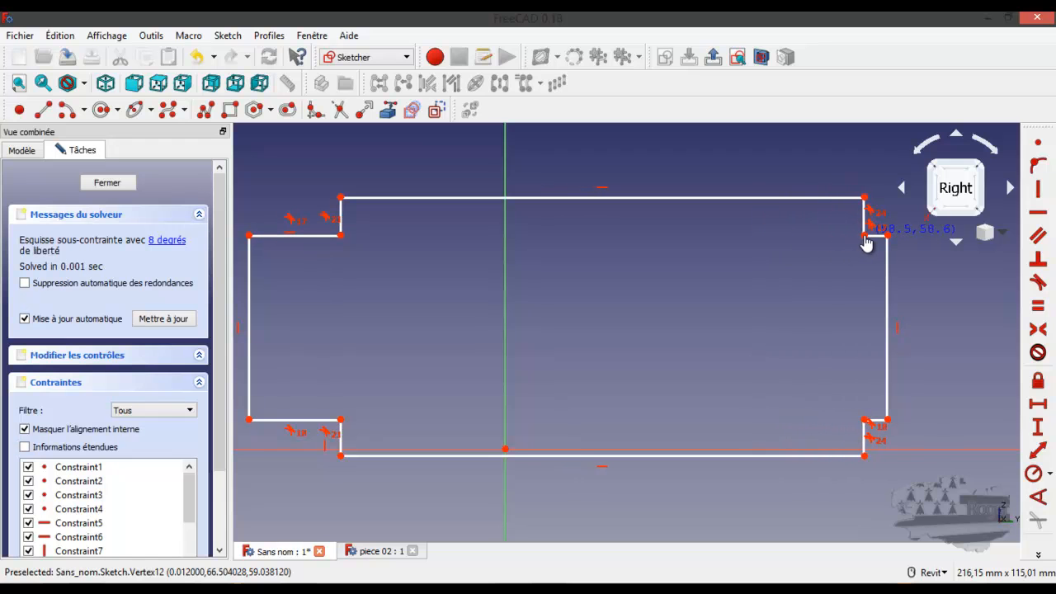
click(116, 182)
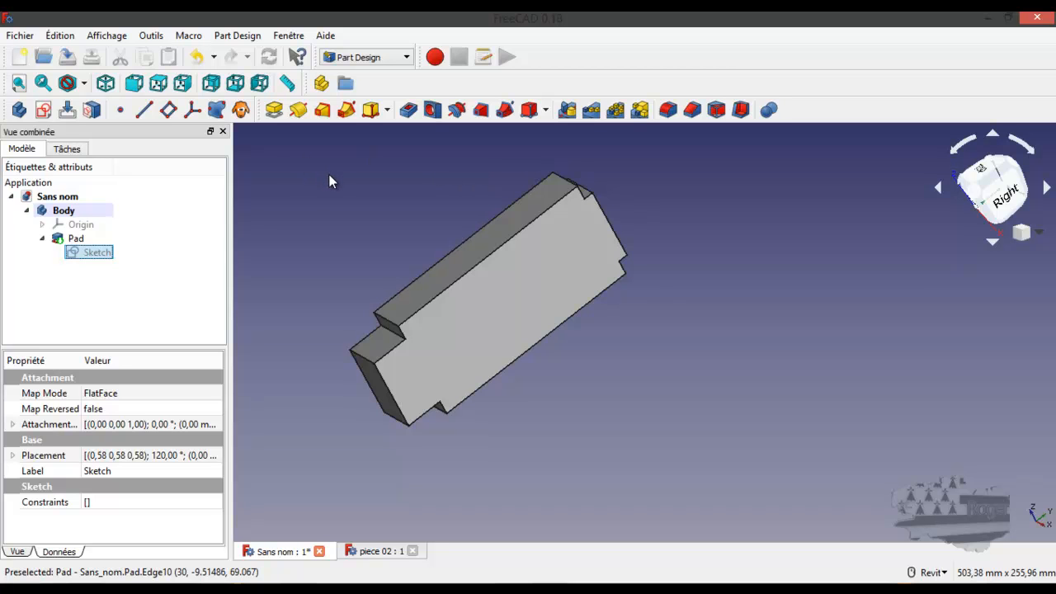
scroll(329, 176, up, 2)
scroll(328, 181, down, 2)
click(391, 320)
click(299, 110)
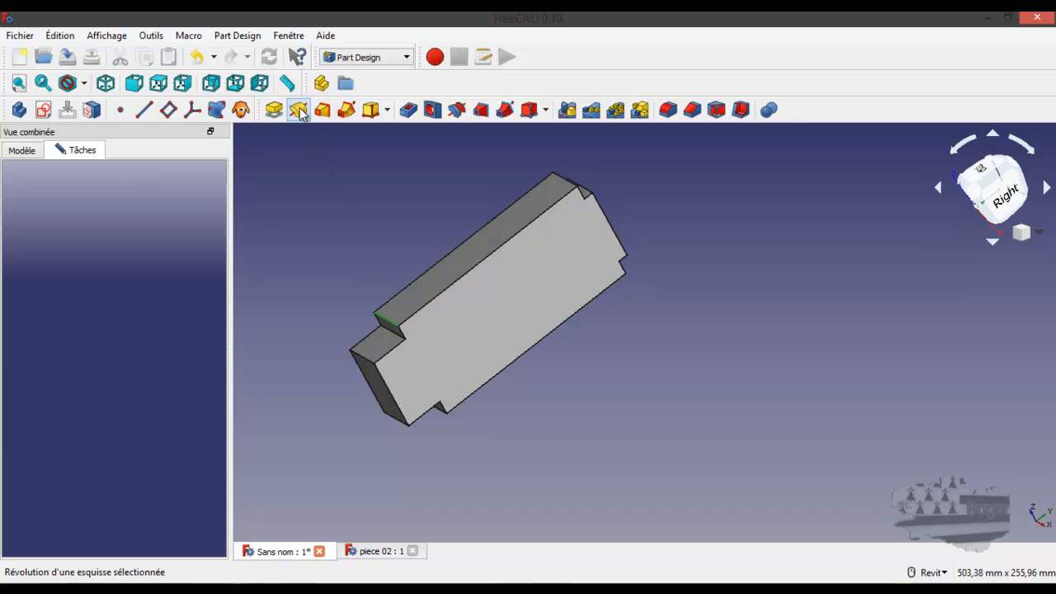
scroll(590, 271, down, 2)
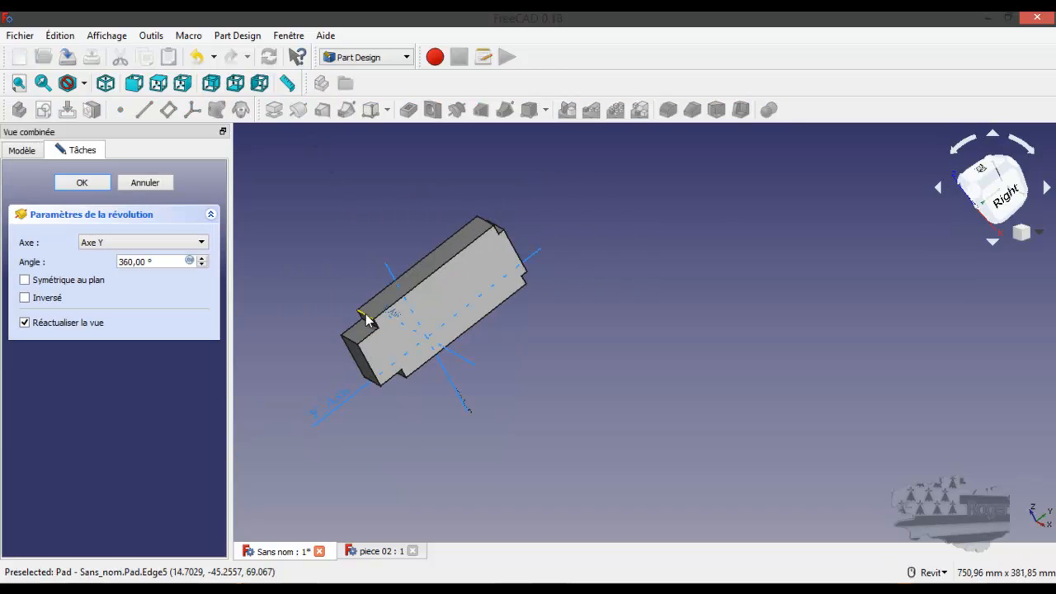
scroll(368, 320, up, 4)
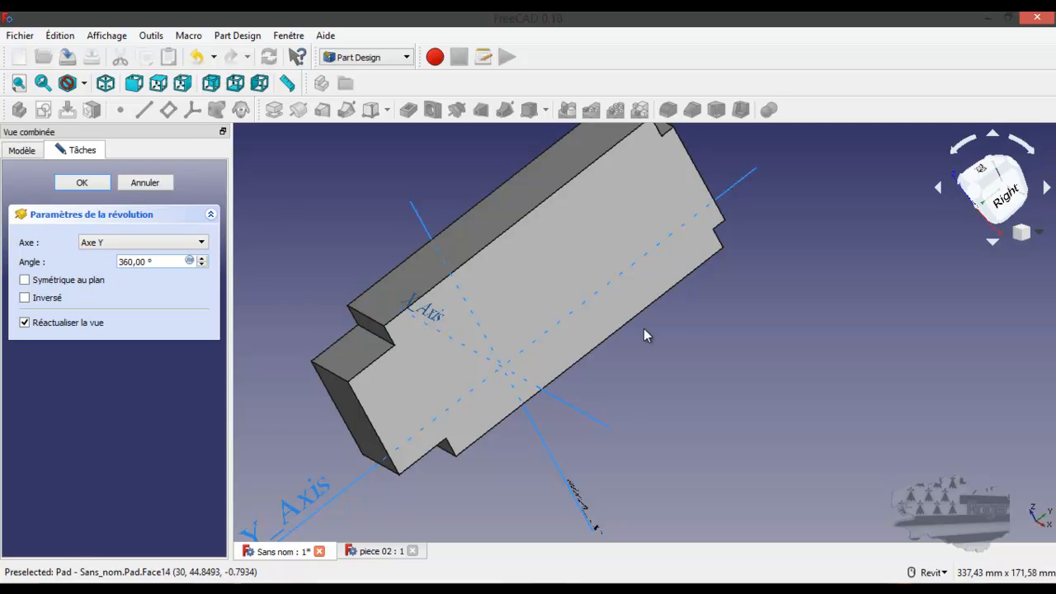
scroll(643, 328, down, 2)
shift+middle_drag(604, 378, 577, 378)
click(145, 183)
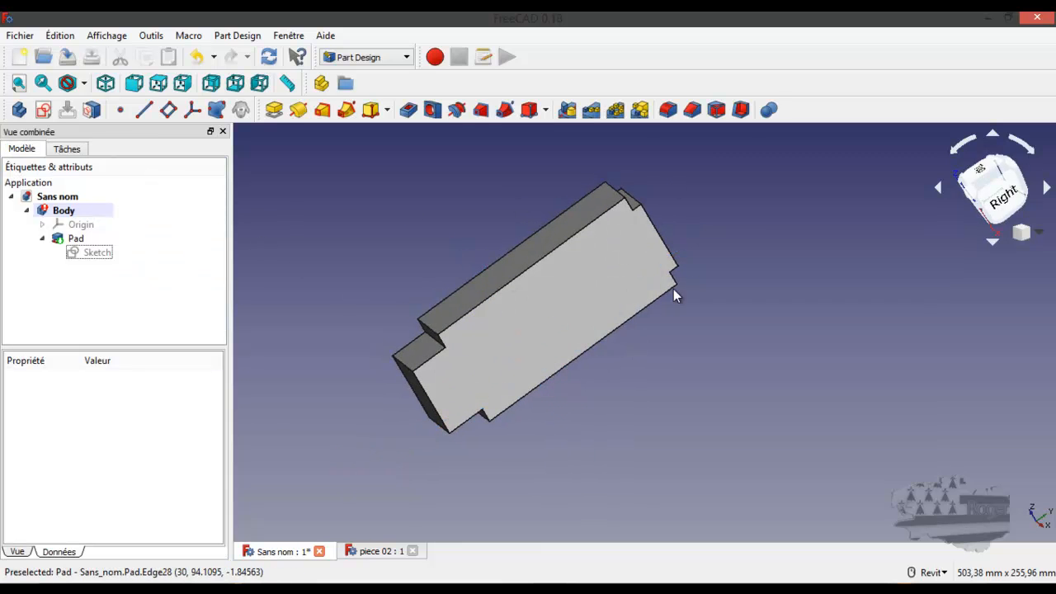
Try to apply a fillet with the entire body and all its features selected.
scroll(532, 260, up, 2)
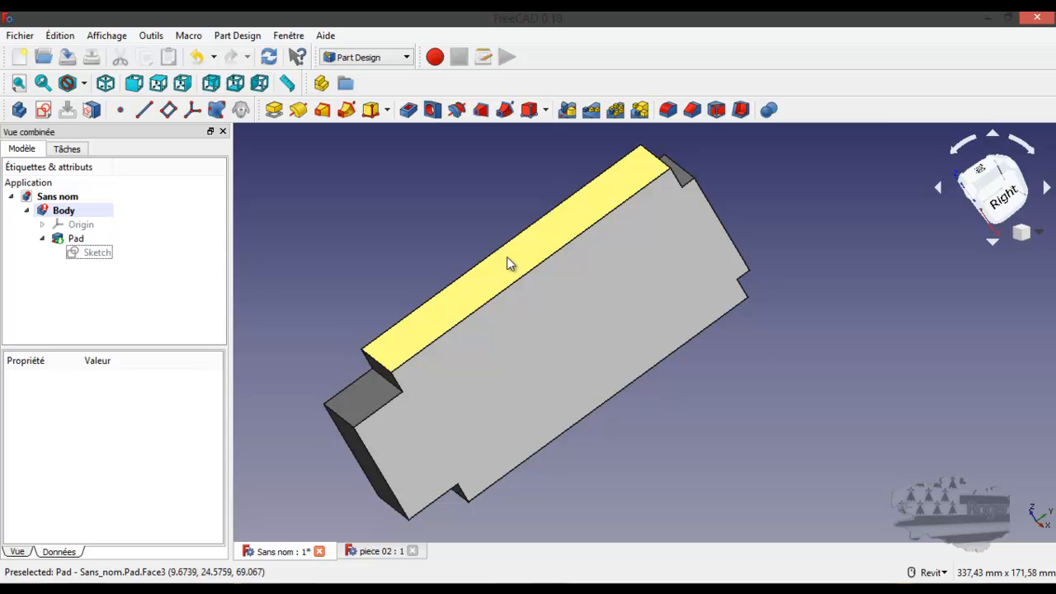
key(ctrl+a)
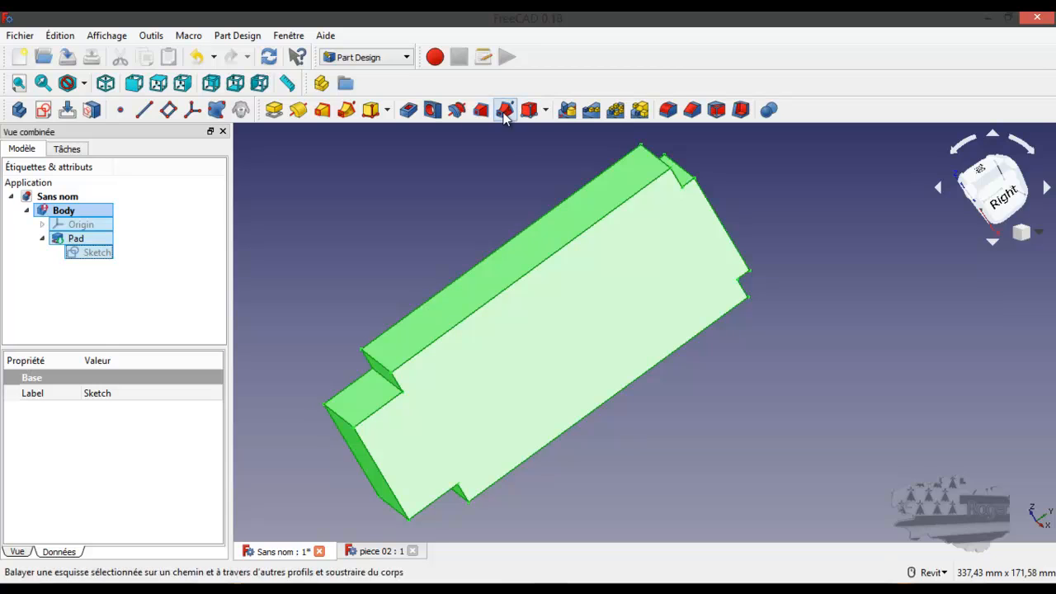
click(670, 109)
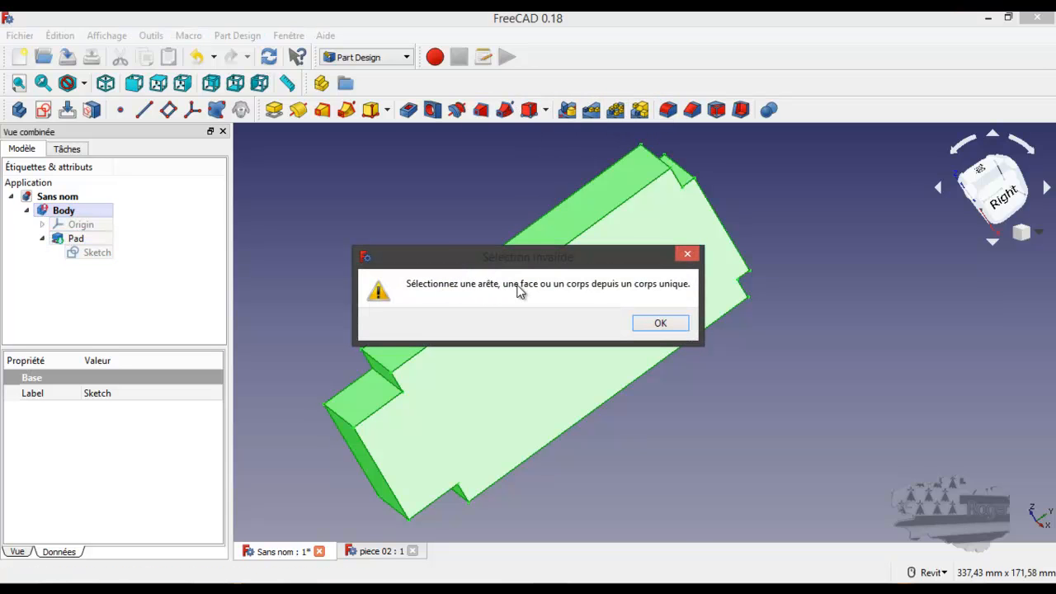
click(667, 324)
click(651, 302)
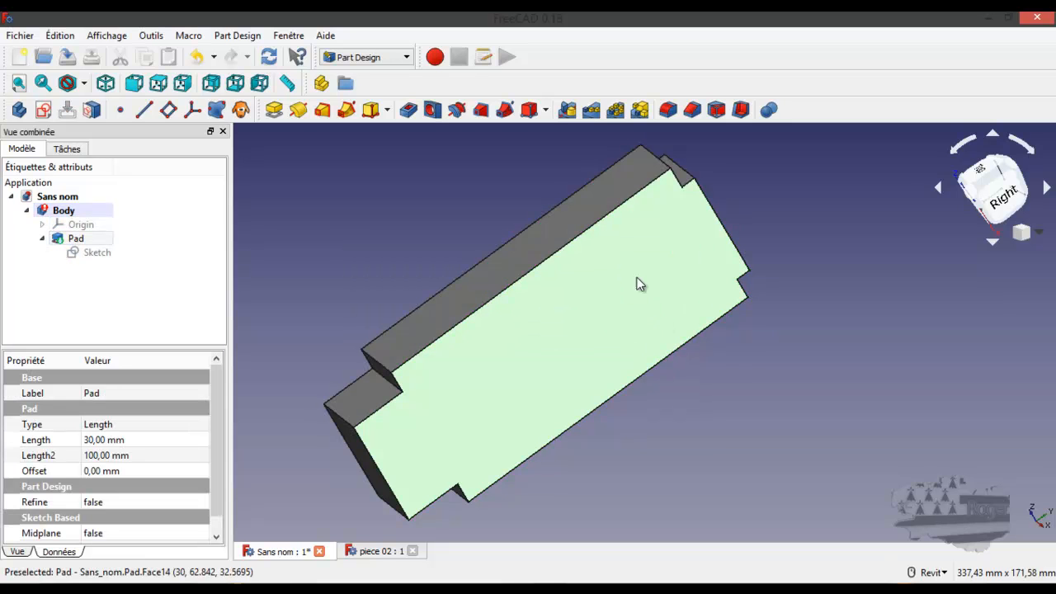
Try a 6 mm fillet on the edges around the pad's long upper face, and cancel it.
click(544, 239)
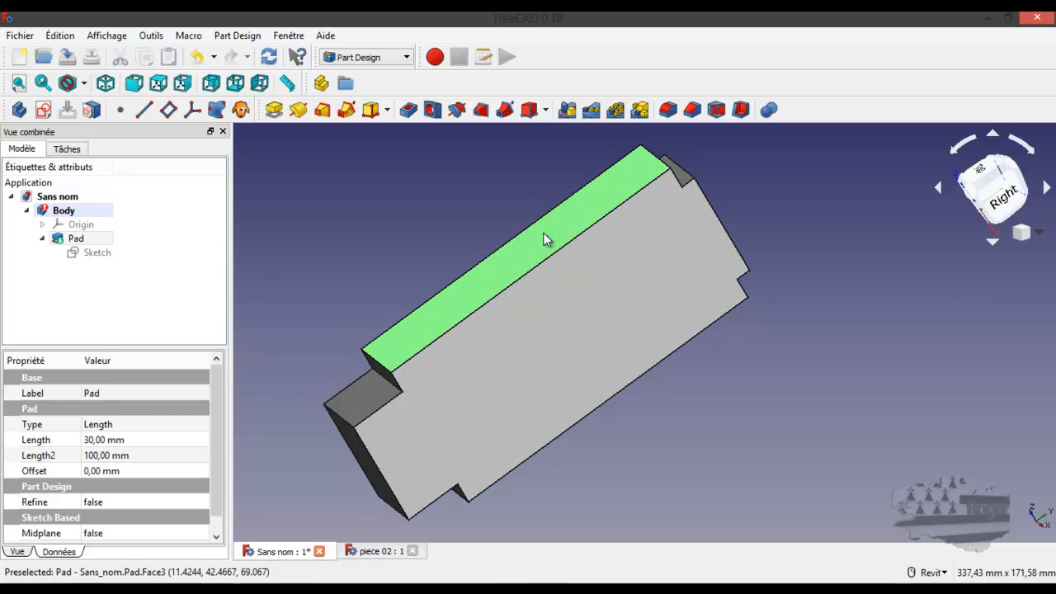
click(523, 230)
click(555, 252)
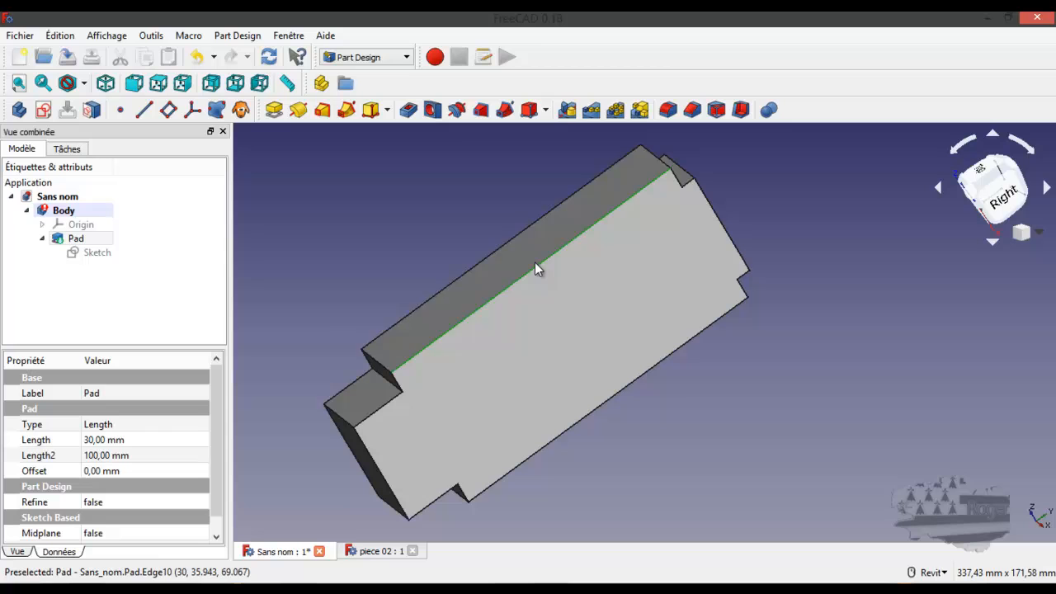
ctrl+click(462, 278)
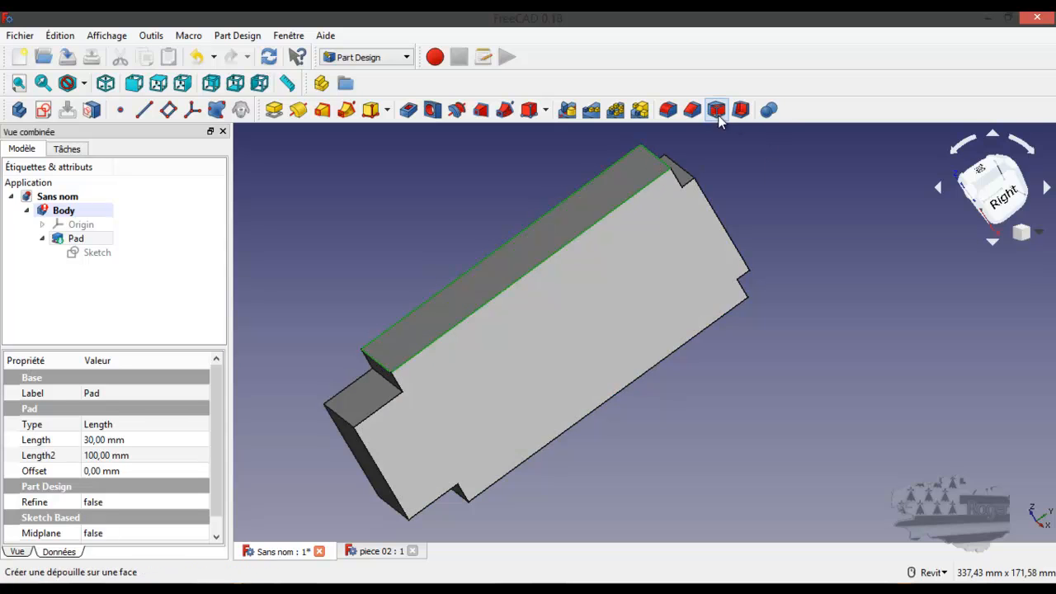
click(668, 110)
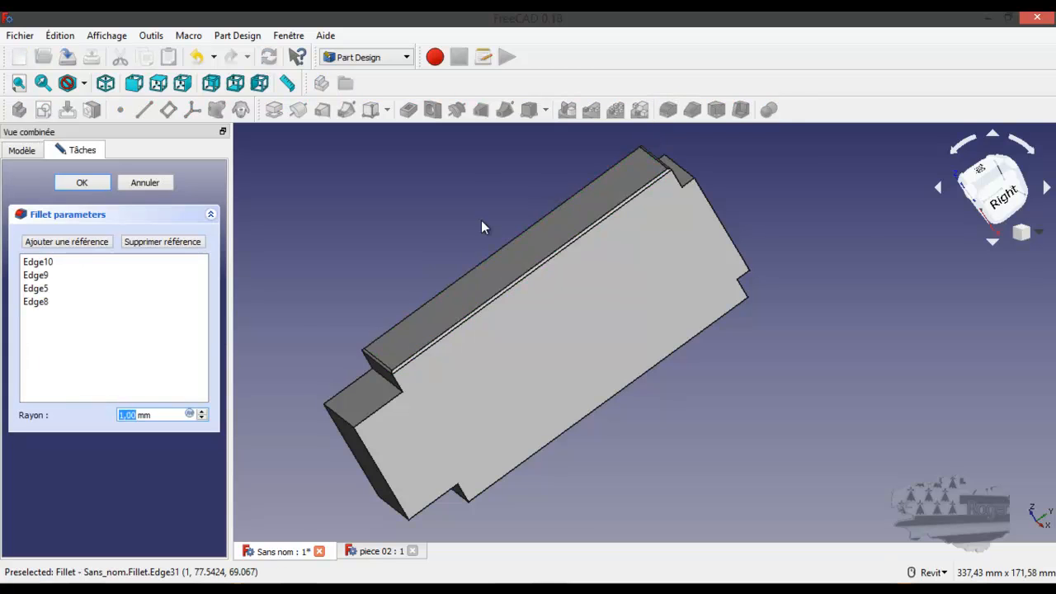
scroll(463, 258, up, 5)
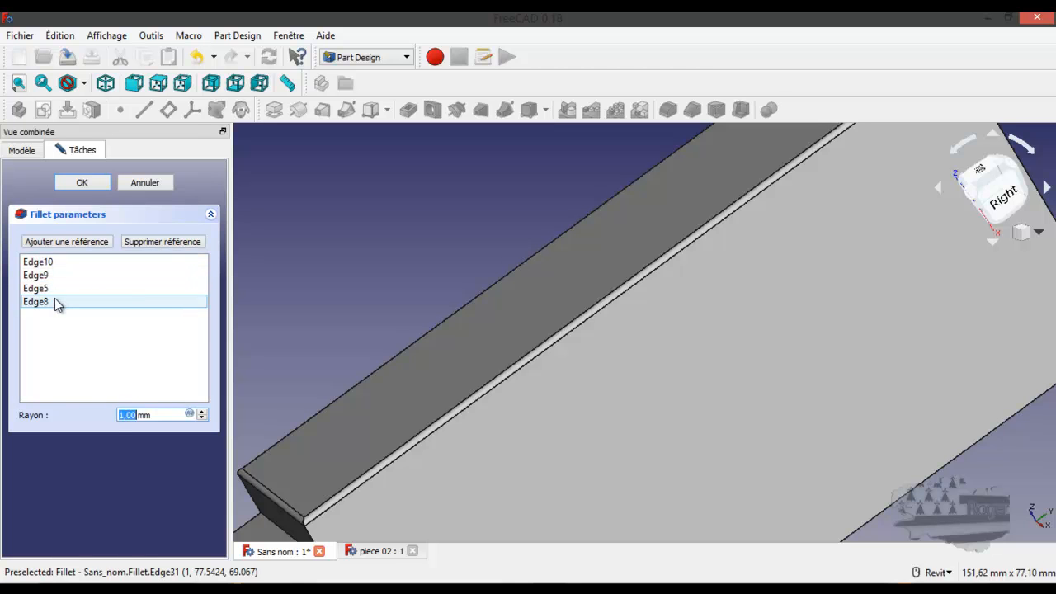
click(202, 411)
click(202, 411)
click(203, 411)
click(202, 411)
click(202, 411)
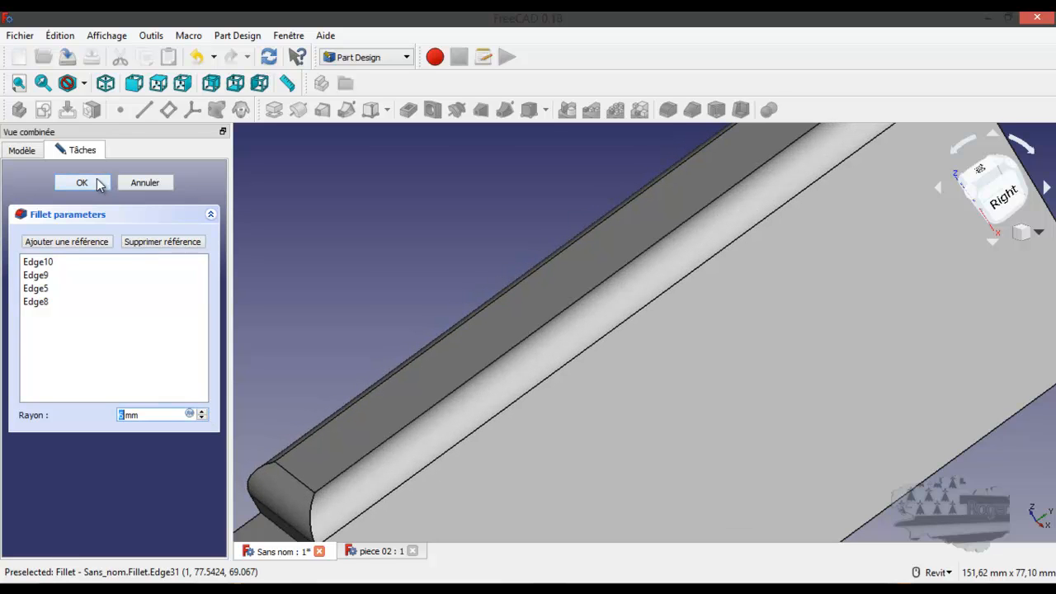
click(146, 183)
scroll(396, 239, down, 5)
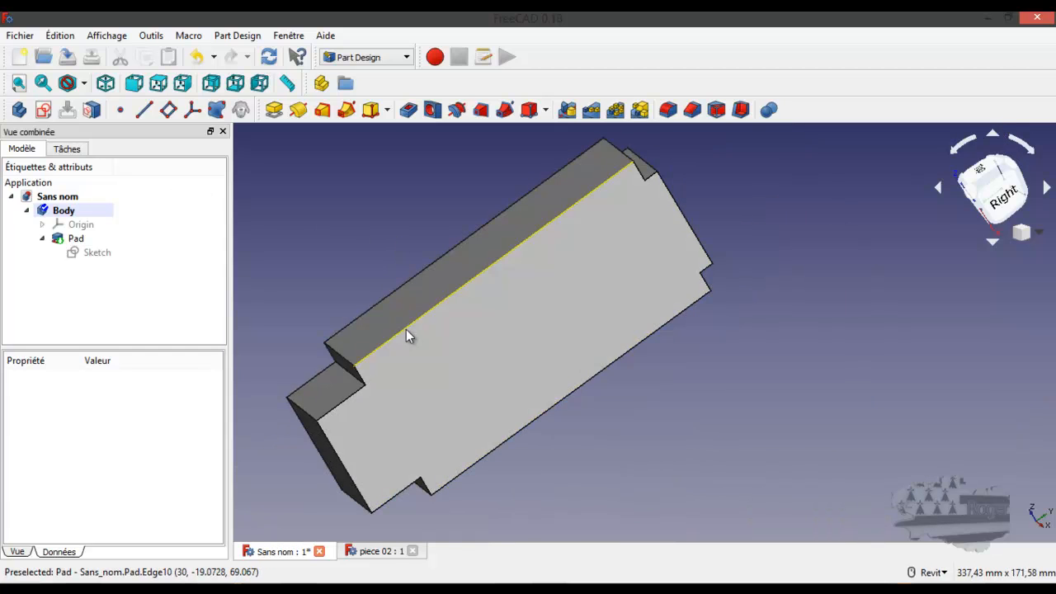
Chamfer the long upper edge between the pad's large Right face and its long upper face with a size of 1 mm.
click(406, 328)
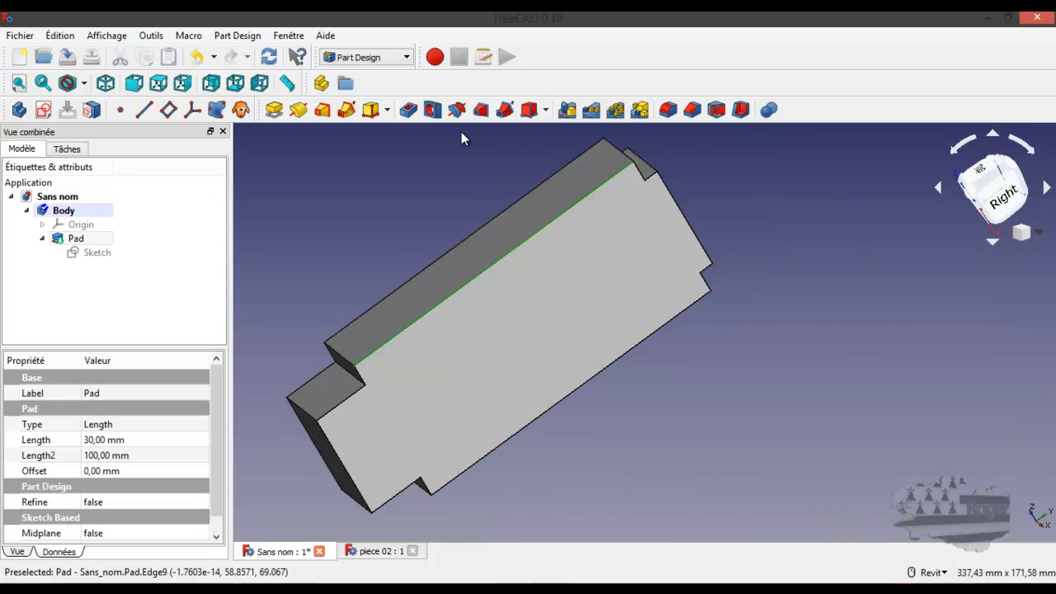
click(693, 111)
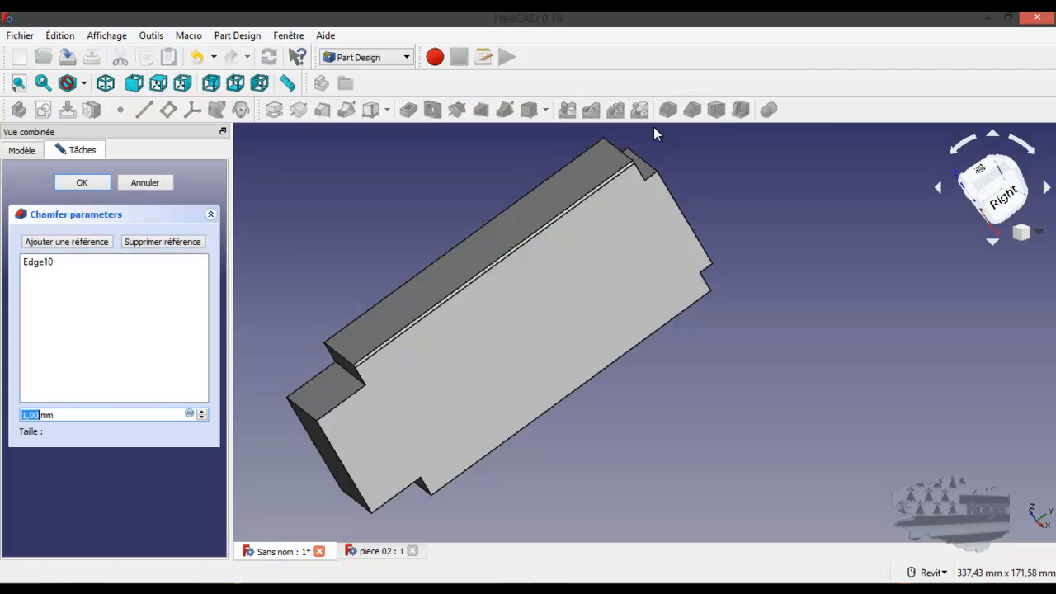
scroll(351, 332, up, 5)
mouse_move(487, 410)
shift+middle_down()
mouse_move(516, 396)
mouse_move(501, 426)
mouse_move(495, 394)
shift+middle_up()
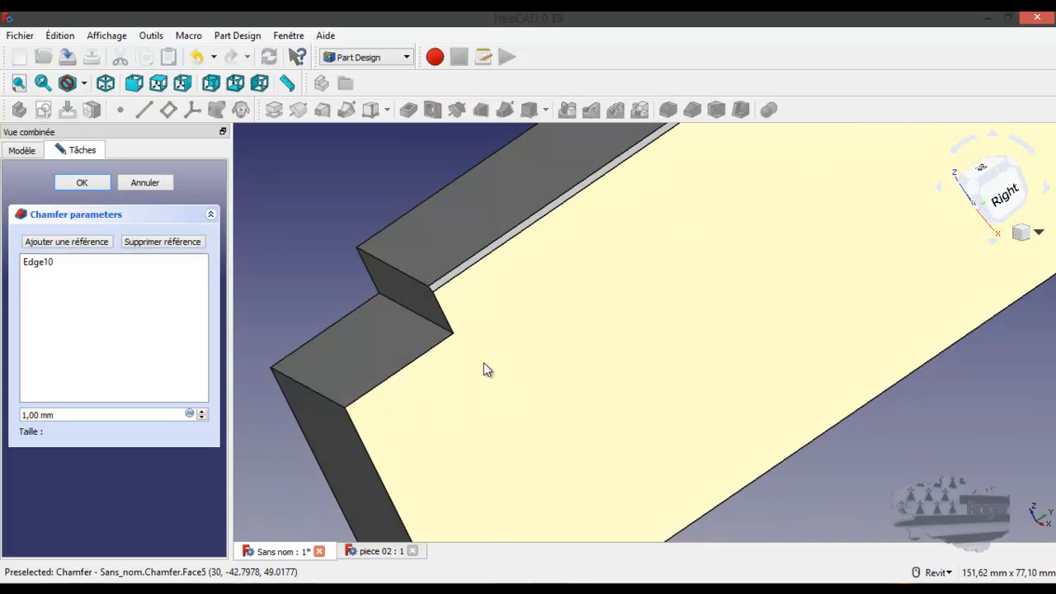
mouse_move(483, 354)
shift+middle_down()
mouse_move(524, 356)
mouse_move(479, 360)
mouse_move(484, 351)
mouse_move(492, 363)
mouse_move(497, 355)
mouse_move(479, 360)
shift+middle_up()
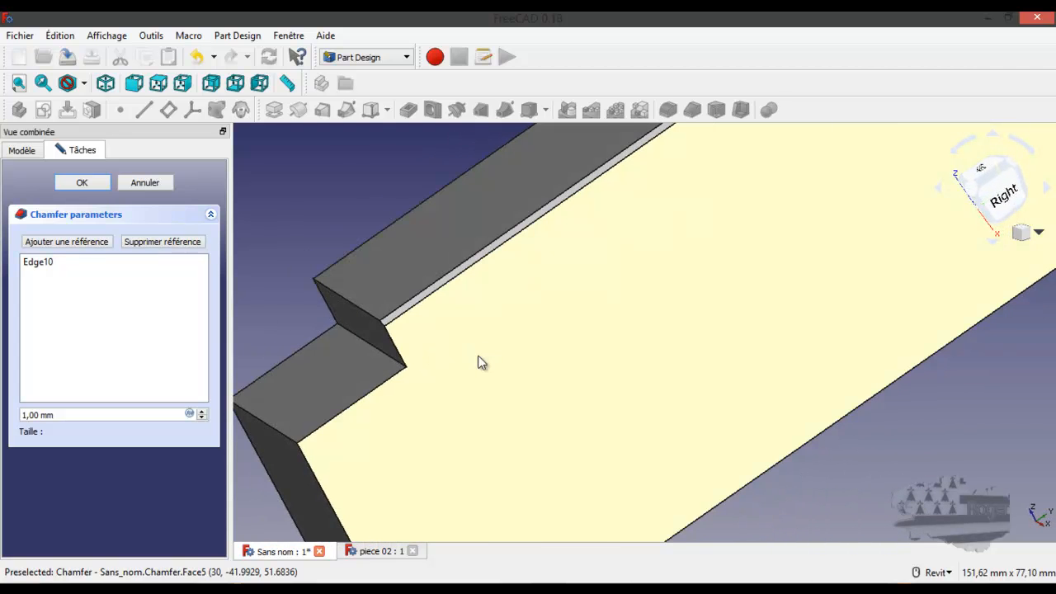
middle_click(433, 331)
middle_click(434, 331)
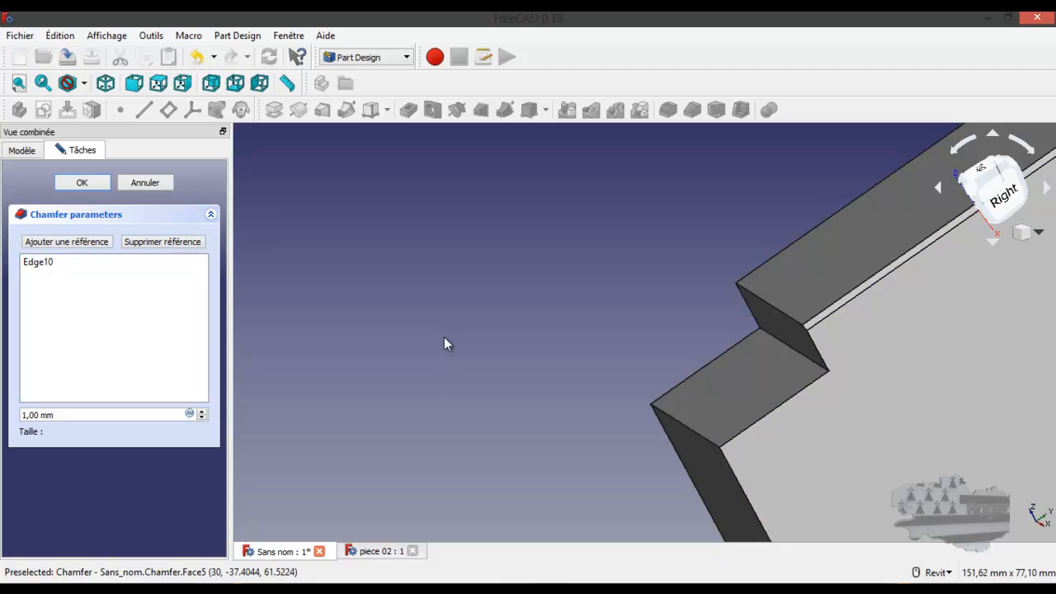
shift+middle_drag(833, 353, 450, 373)
scroll(701, 308, up, 4)
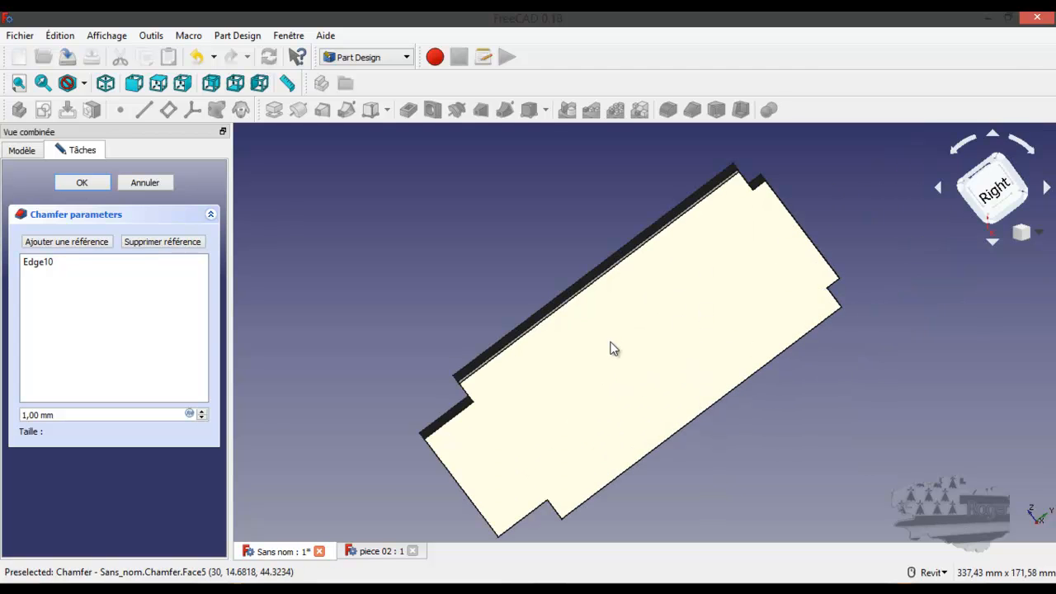
shift+middle_drag(464, 384, 811, 300)
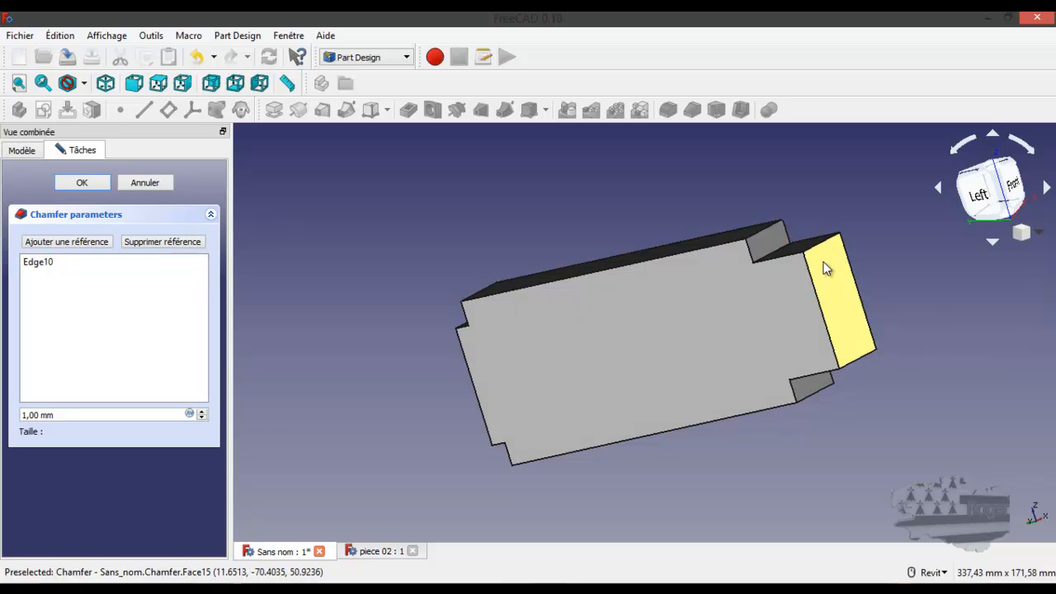
scroll(823, 261, up, 5)
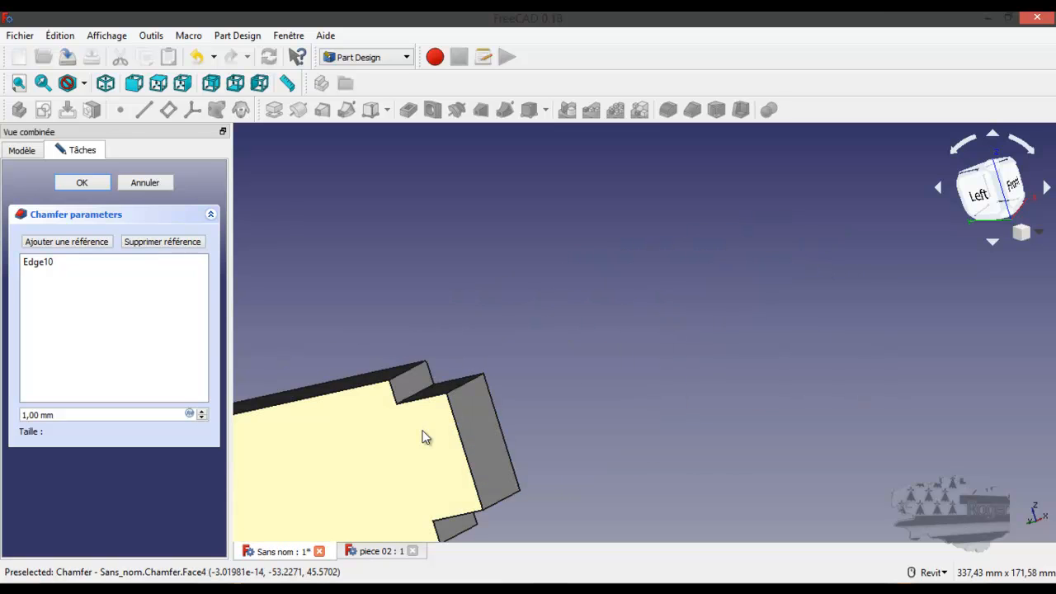
mouse_move(472, 404)
shift+middle_down()
mouse_move(424, 417)
mouse_move(341, 384)
mouse_move(321, 424)
mouse_move(424, 441)
mouse_move(483, 385)
mouse_move(478, 424)
mouse_move(415, 471)
mouse_move(368, 481)
mouse_move(401, 415)
mouse_move(483, 401)
shift+middle_up()
scroll(528, 392, down, 5)
scroll(505, 393, up, 3)
scroll(506, 392, up, 2)
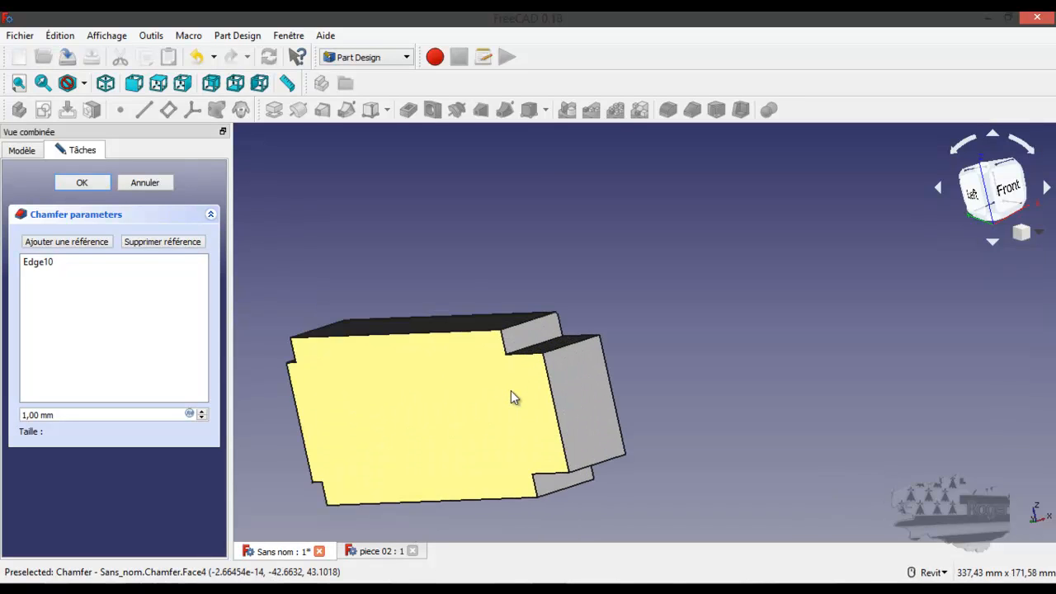
shift+middle_drag(666, 363, 827, 344)
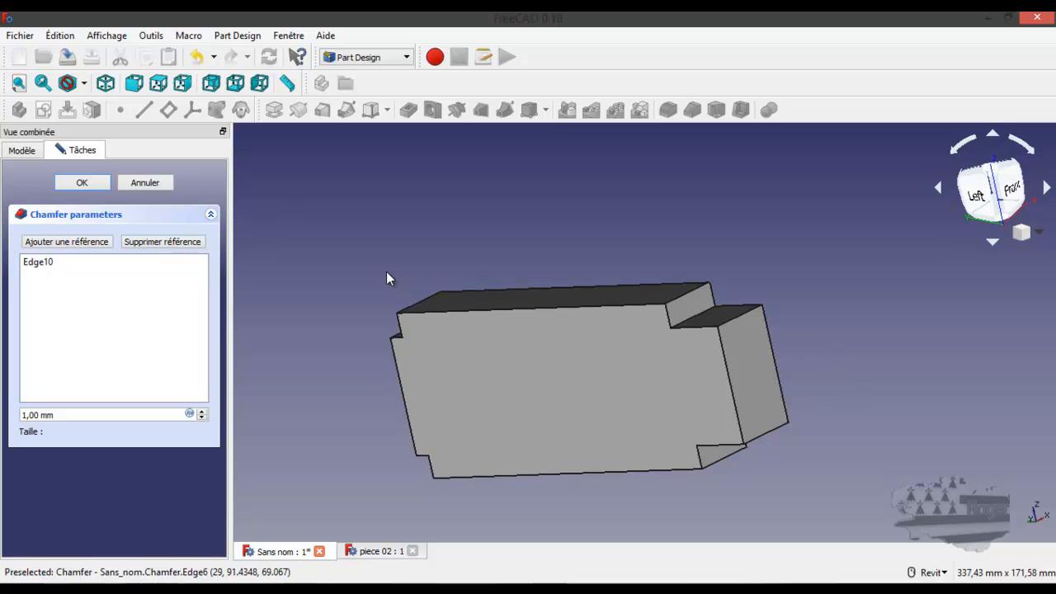
click(81, 183)
Examine the chamfered edge of the solid from several angles and up close.
shift+middle_drag(724, 287, 523, 351)
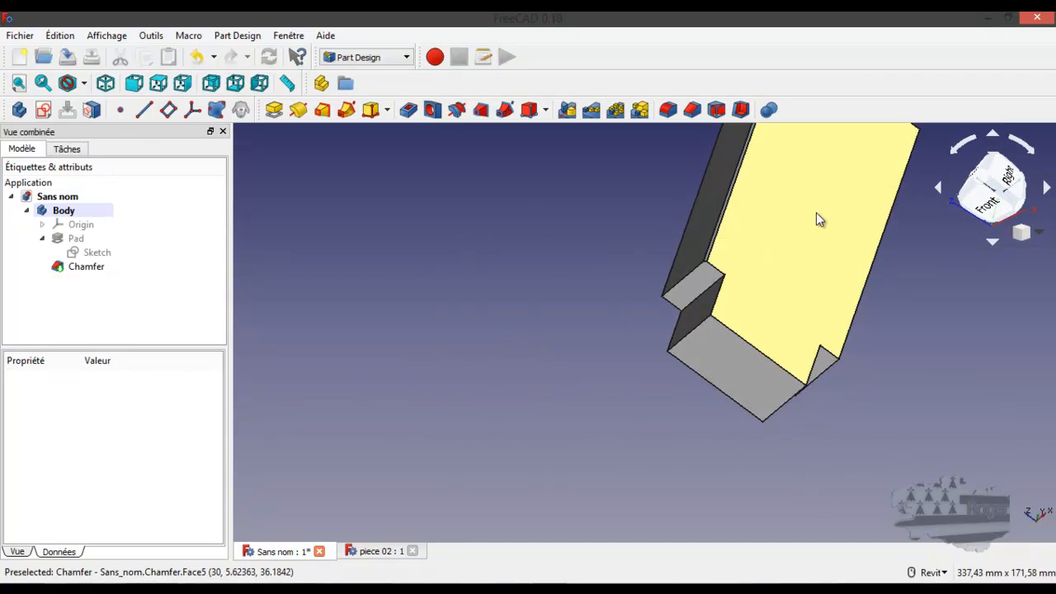
shift+middle_drag(860, 176, 595, 398)
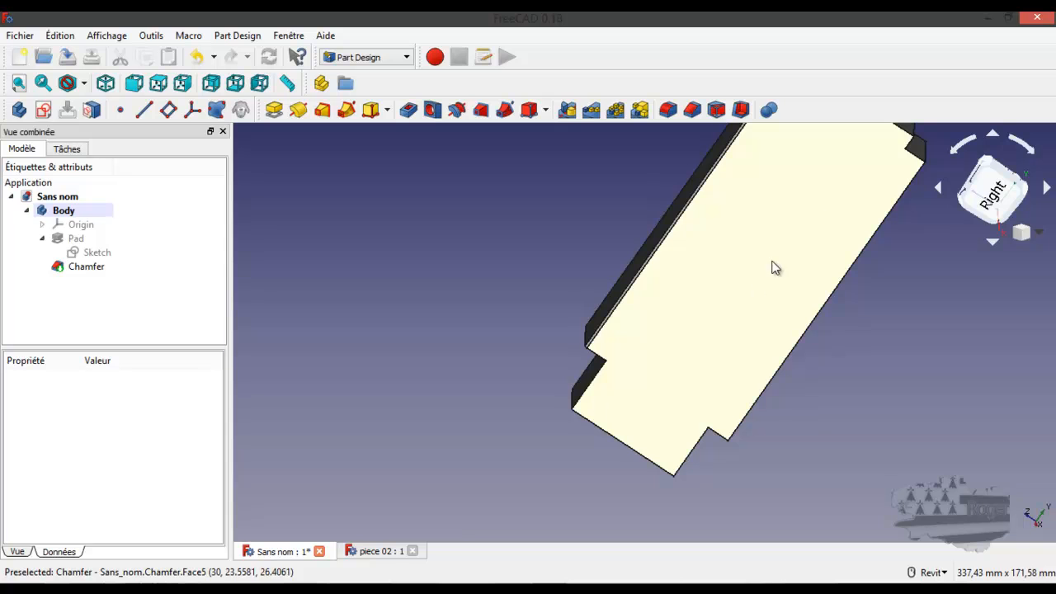
shift+middle_drag(883, 174, 935, 270)
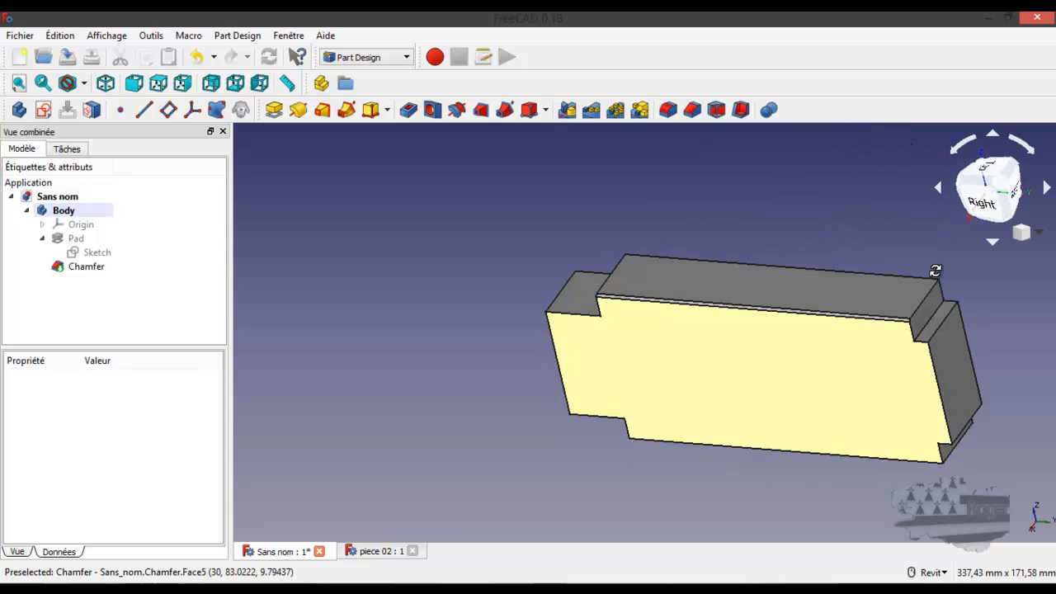
scroll(870, 313, up, 5)
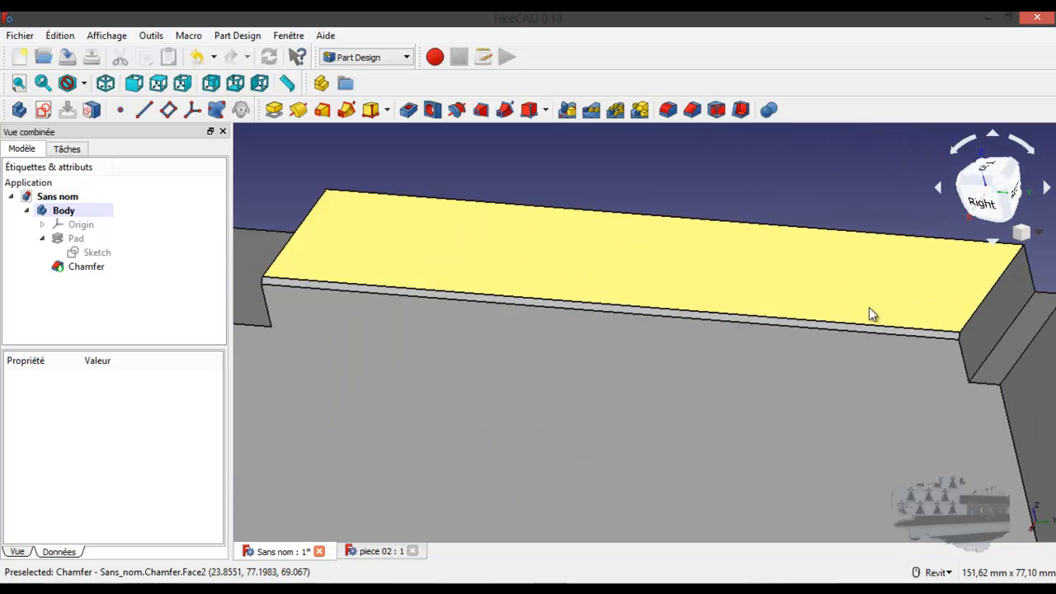
scroll(870, 313, down, 5)
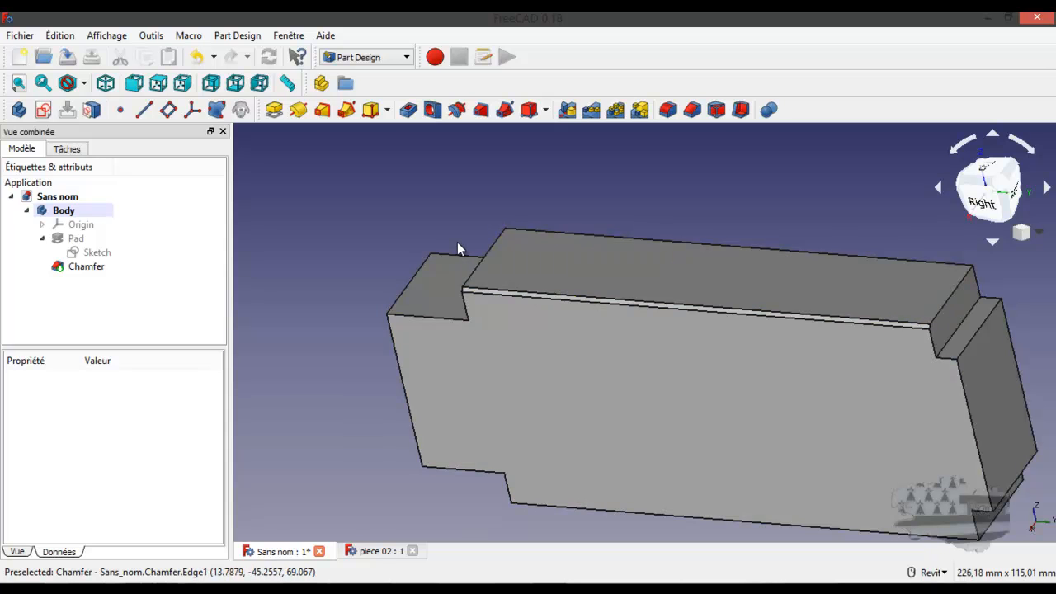